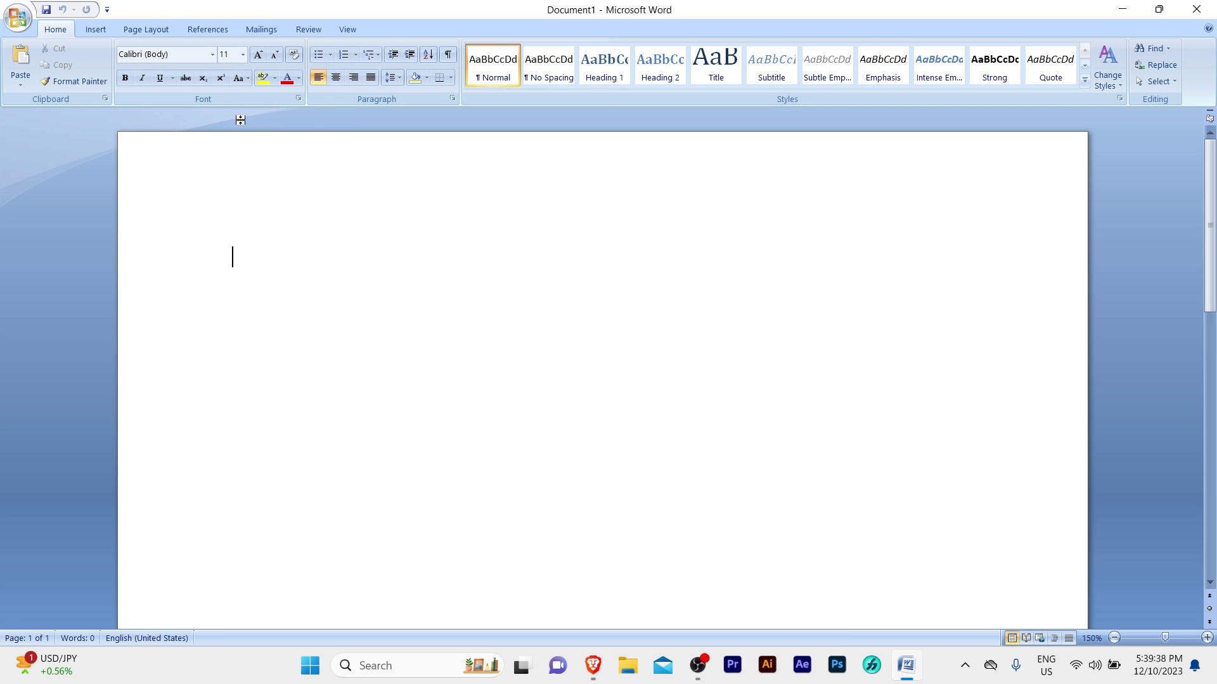
# Step: Set the document's paper size to A4 (8.27" x 11.69")
pyautogui.click(152, 32)
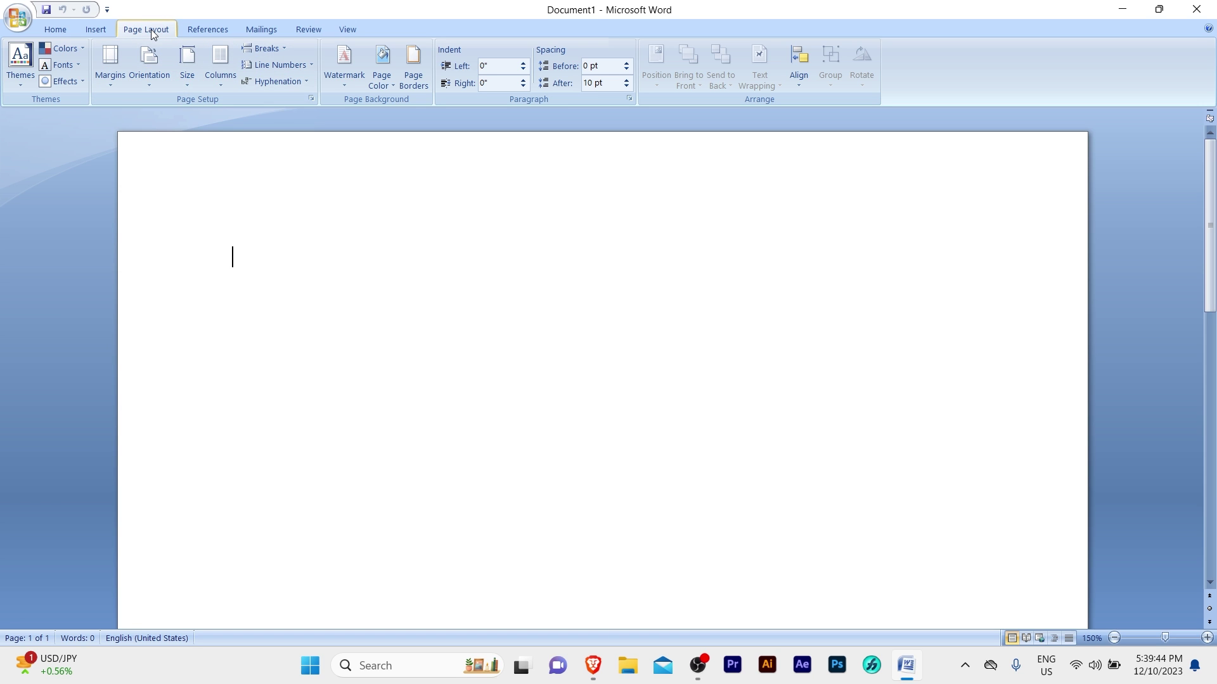
pyautogui.click(189, 69)
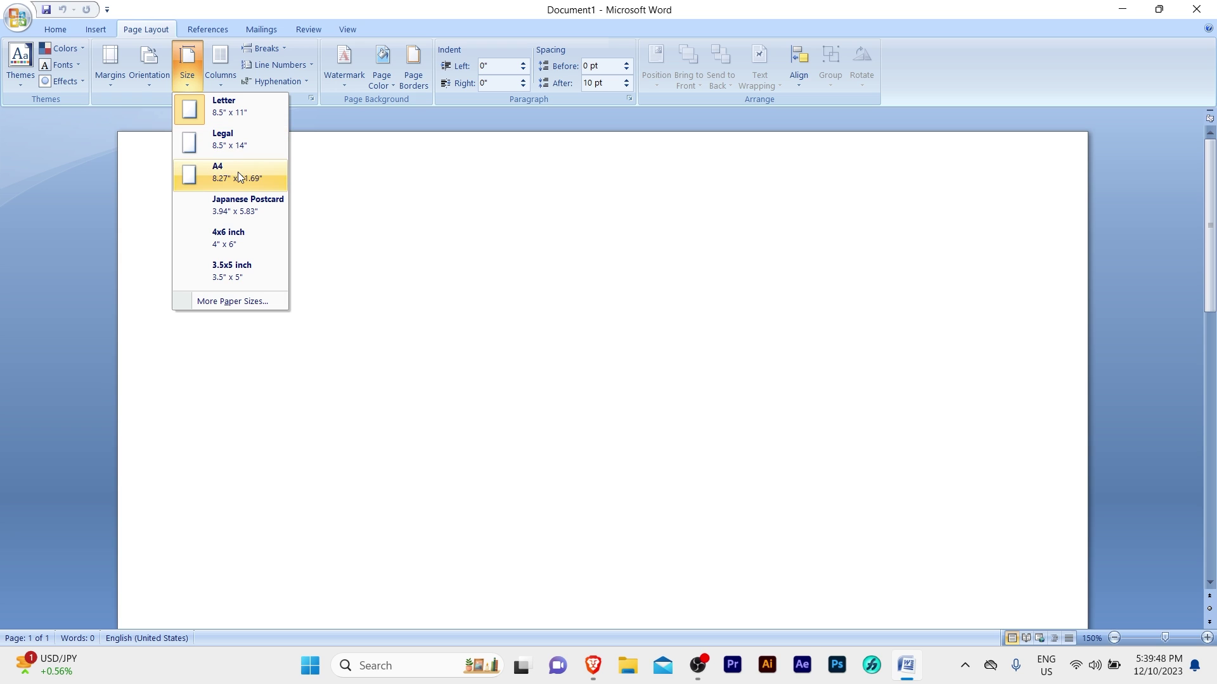
pyautogui.click(237, 172)
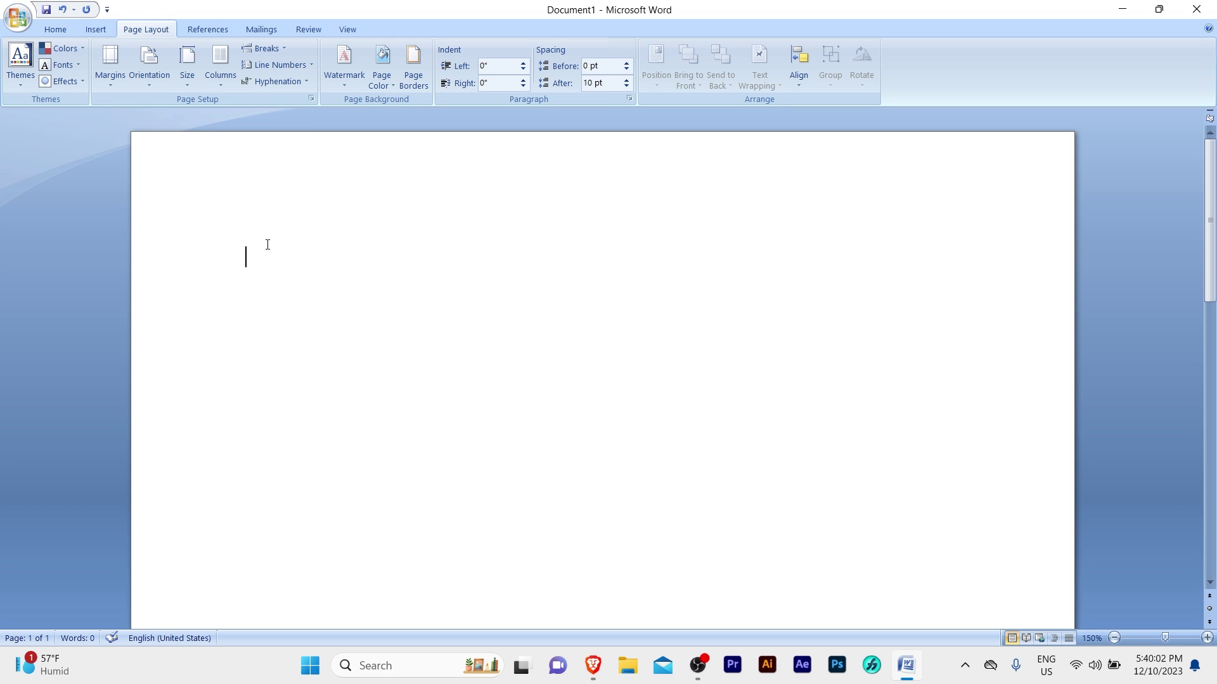
# Step: Type the Nepali heading 'सुनकोशी गाउँपालिका' in the Ganess font at size 18
pyautogui.click(63, 31)
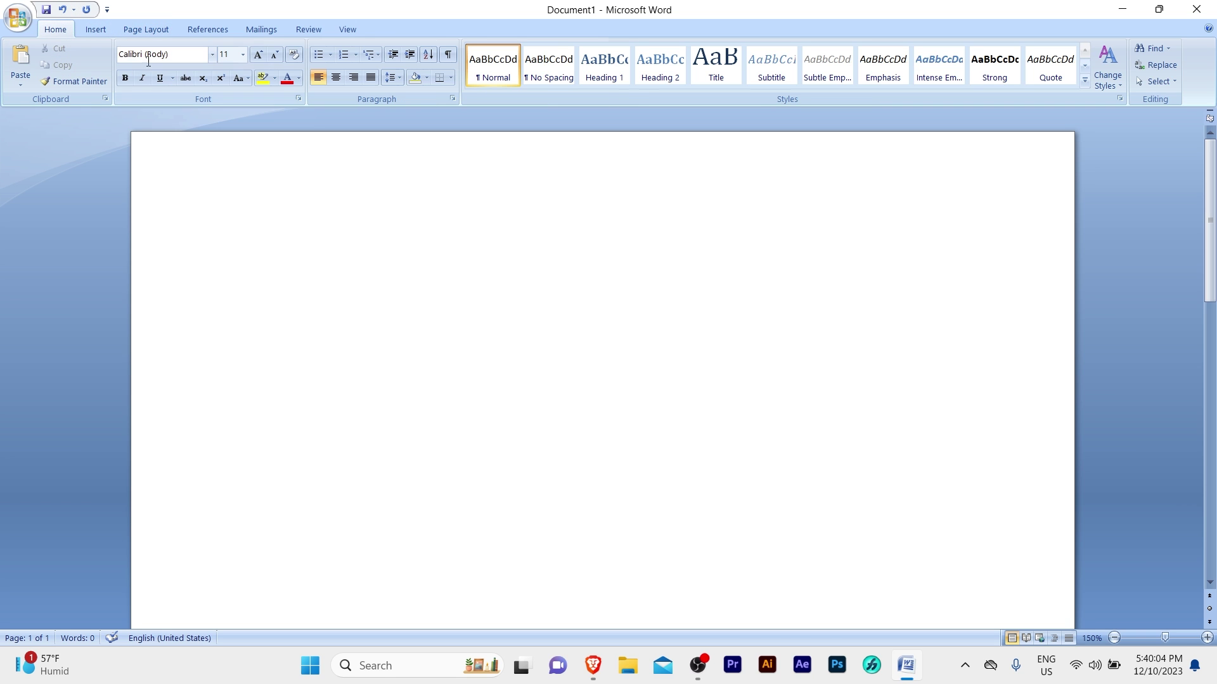
pyautogui.click(183, 53)
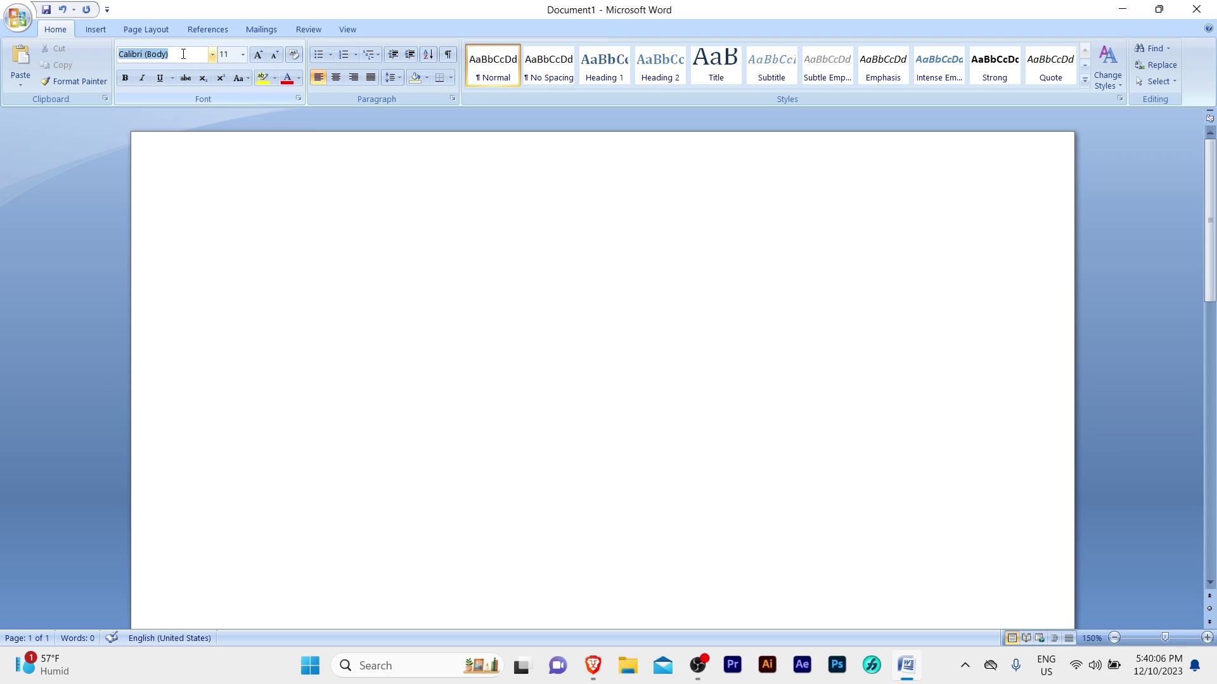
pyautogui.write('Ganess')
pyautogui.press('Return')
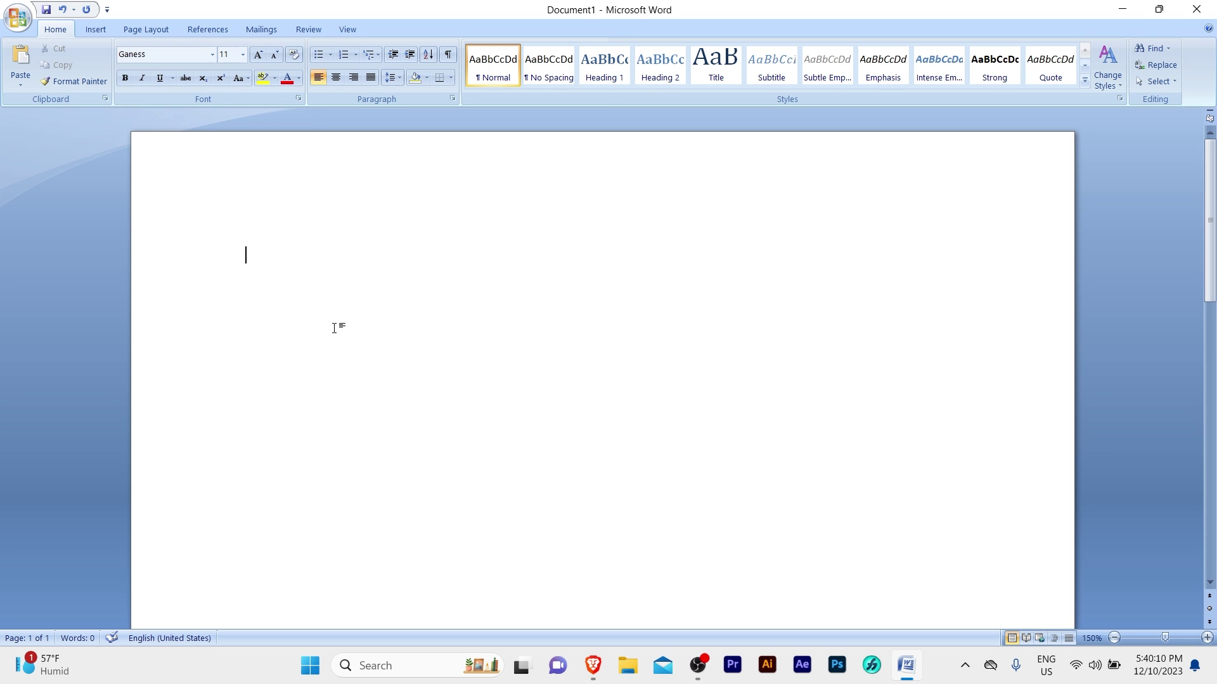
pyautogui.click(258, 54)
pyautogui.click(257, 54)
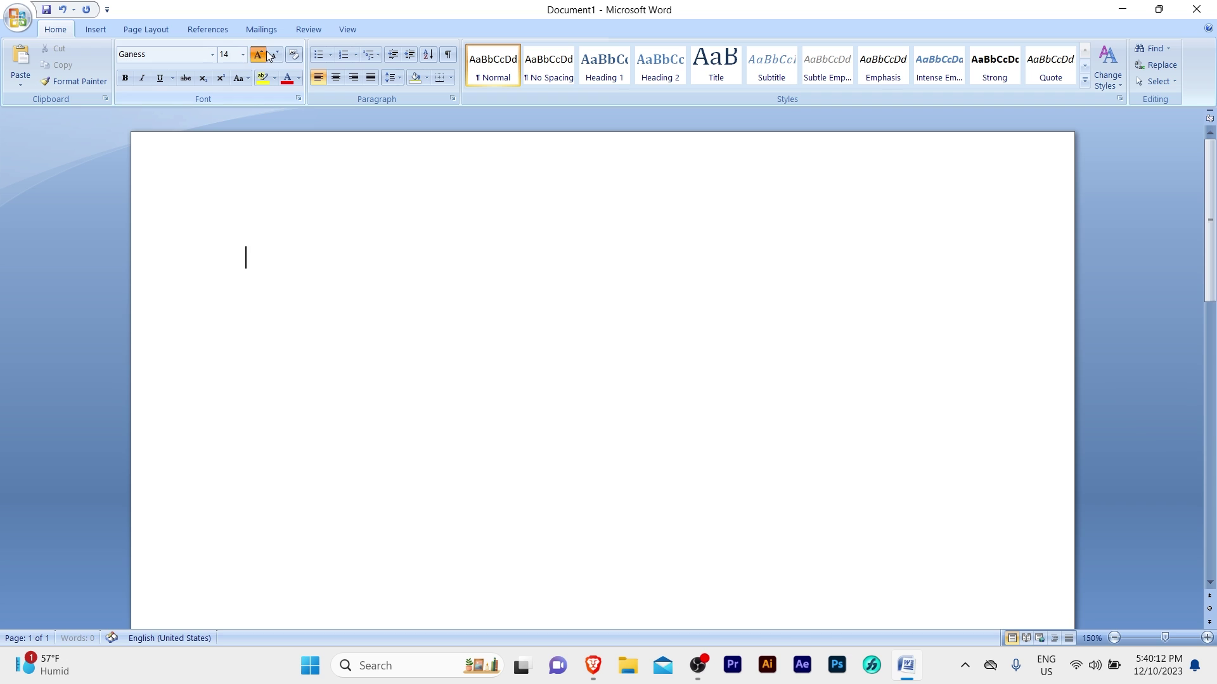
pyautogui.click(258, 54)
pyautogui.click(258, 54)
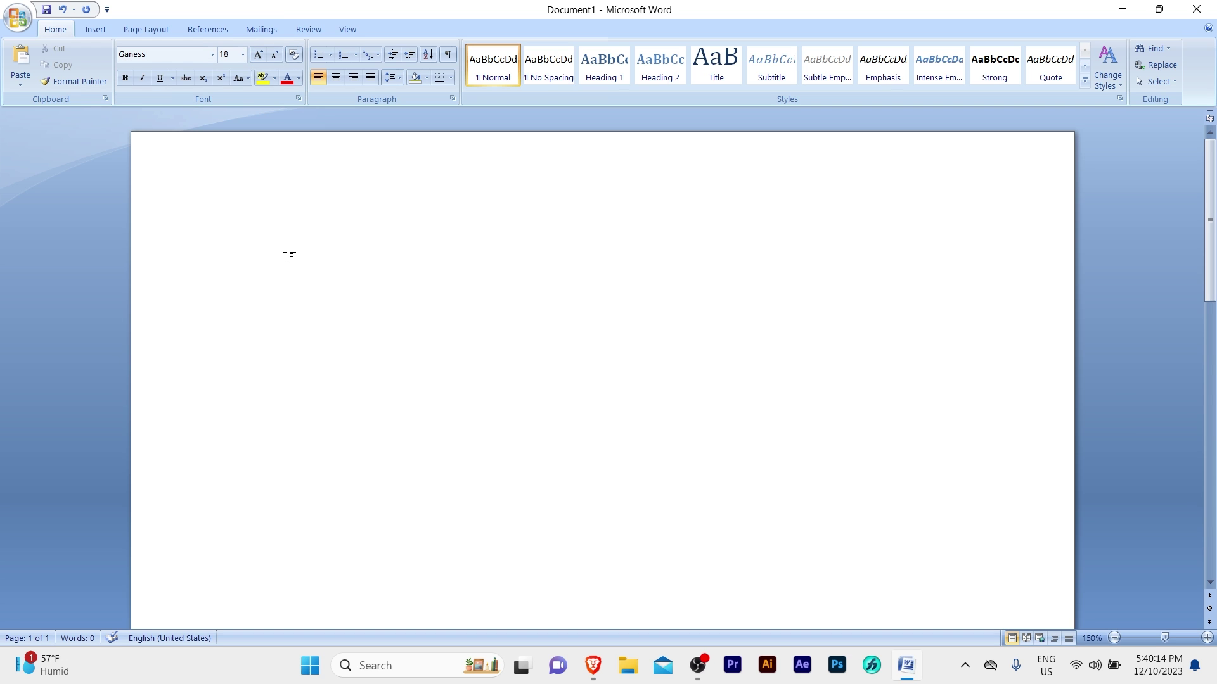
pyautogui.write('सुनक')
pyautogui.write('ोशी गाउ')
pyautogui.press('BackSpace')
pyautogui.press('BackSpace')
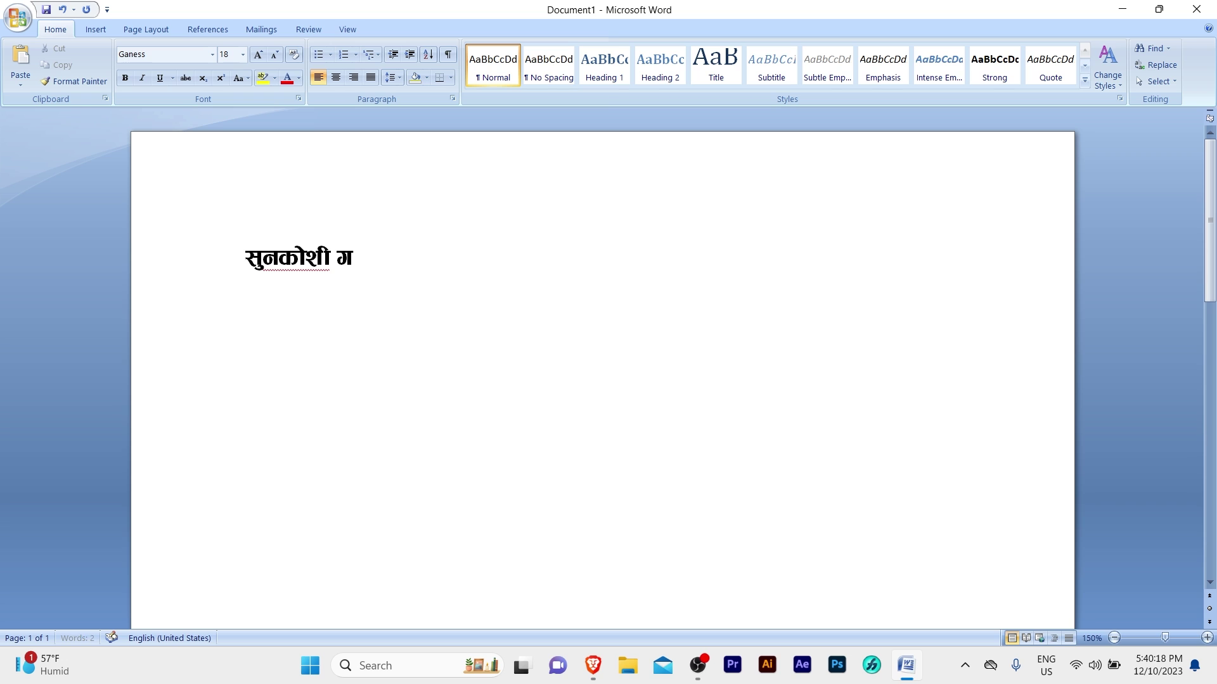
pyautogui.write('ाउँपाल')
pyautogui.write('िका')
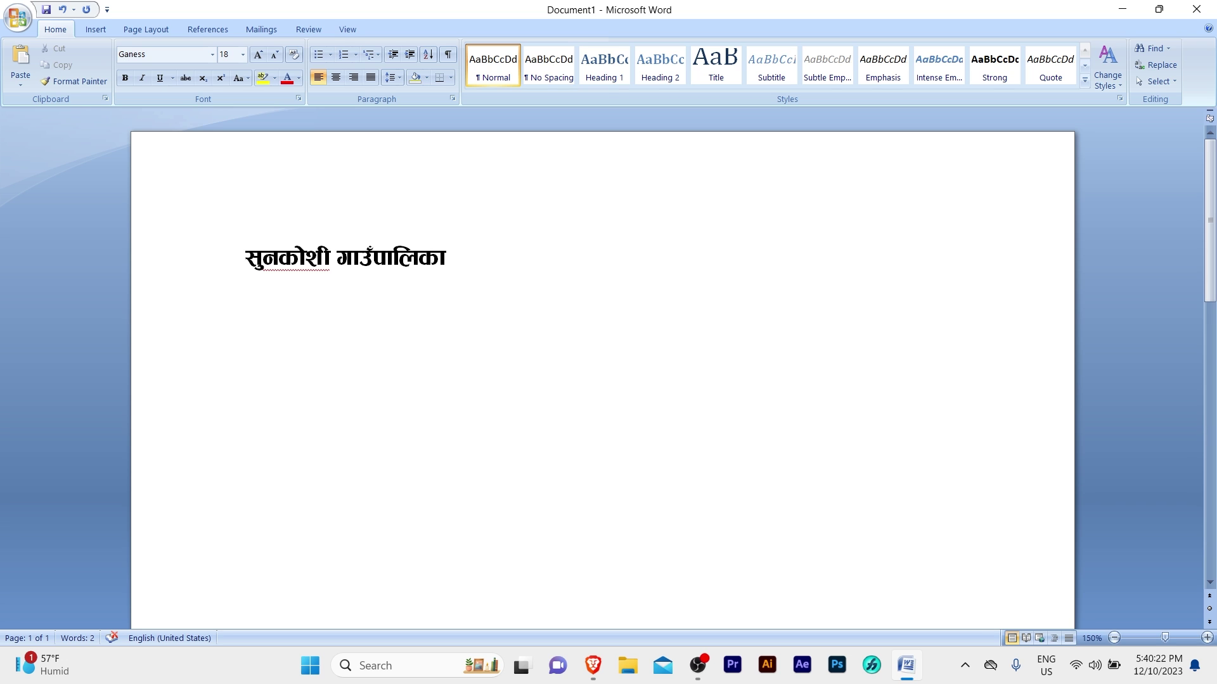
# Step: On a new line in Times New Roman, type 'SUNKOSHI RURAL MUNICIPALITY'
pyautogui.click(167, 57)
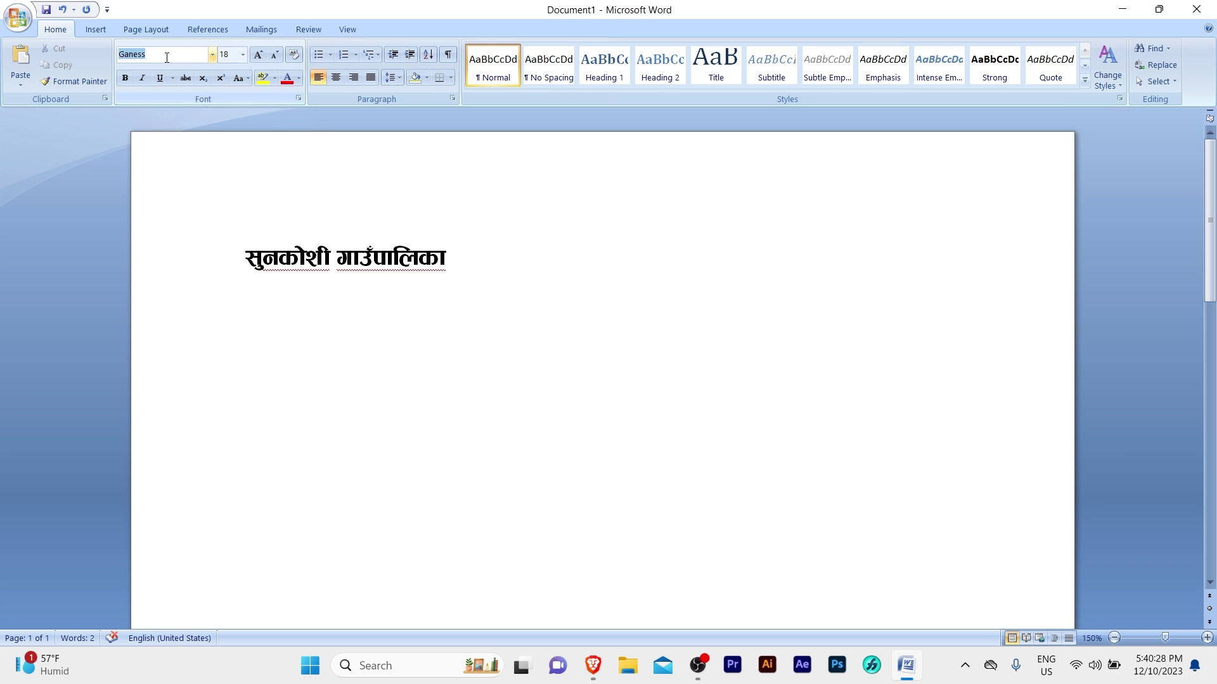
pyautogui.press('Return')
pyautogui.press('Return')
pyautogui.write('SU')
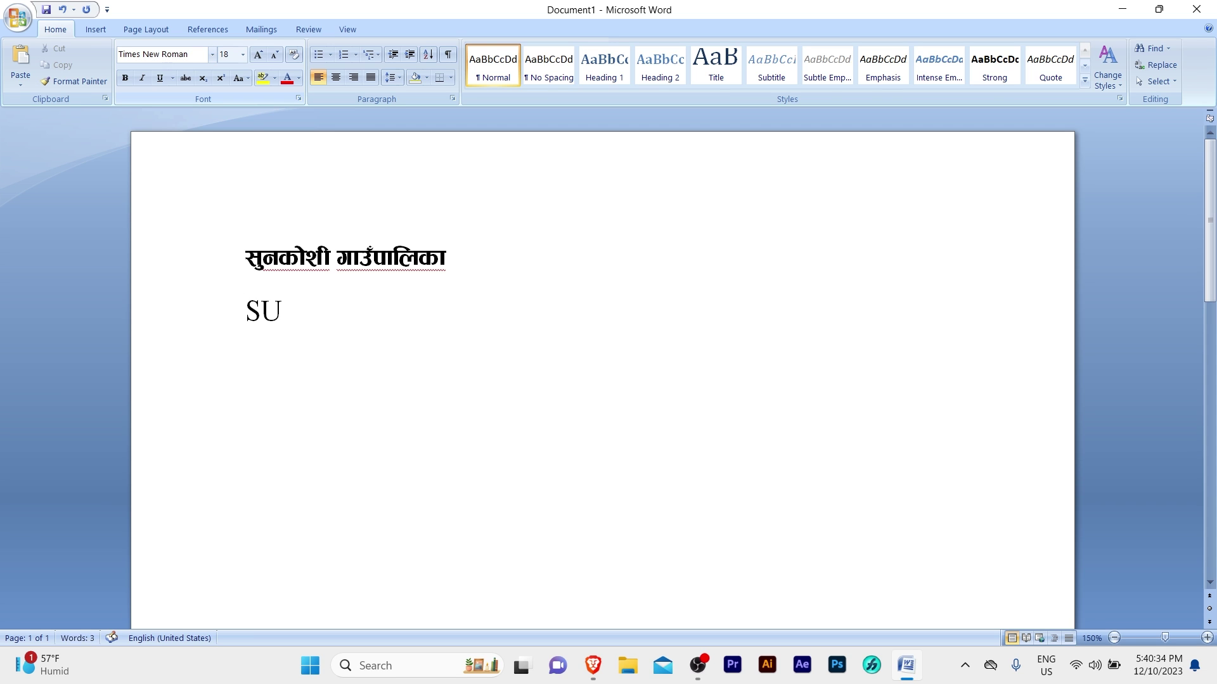
pyautogui.write('NKOSHI R')
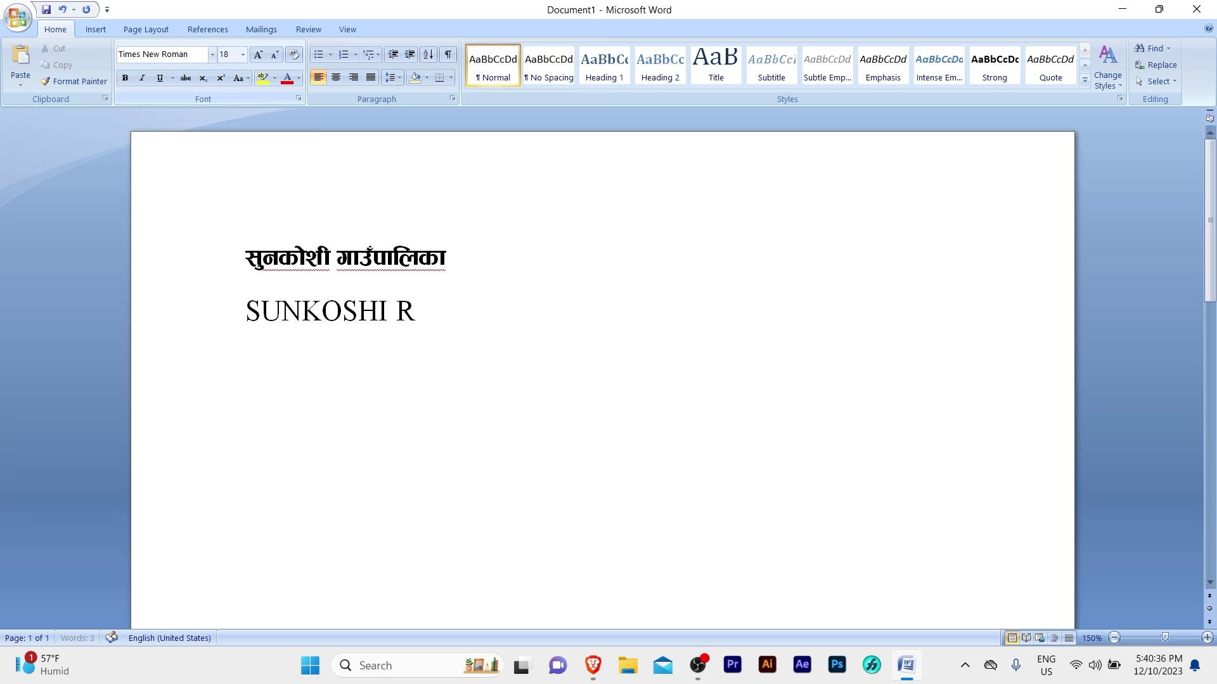
pyautogui.write('URAL MU')
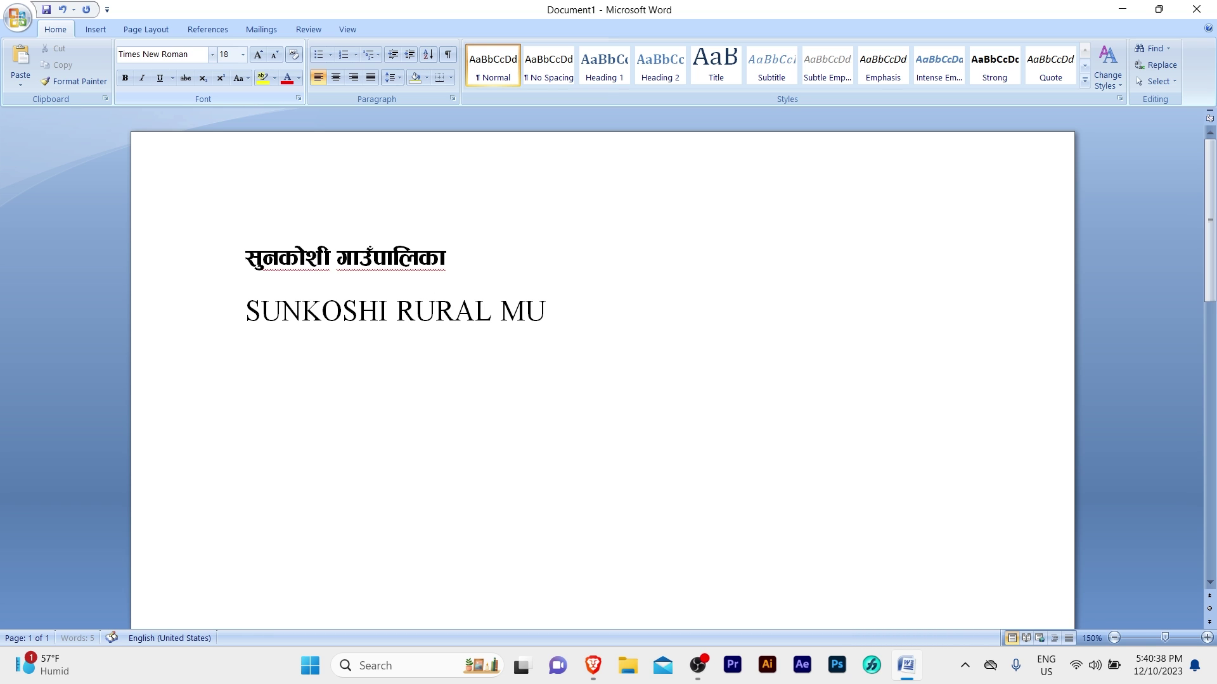
pyautogui.write('NICIPAL')
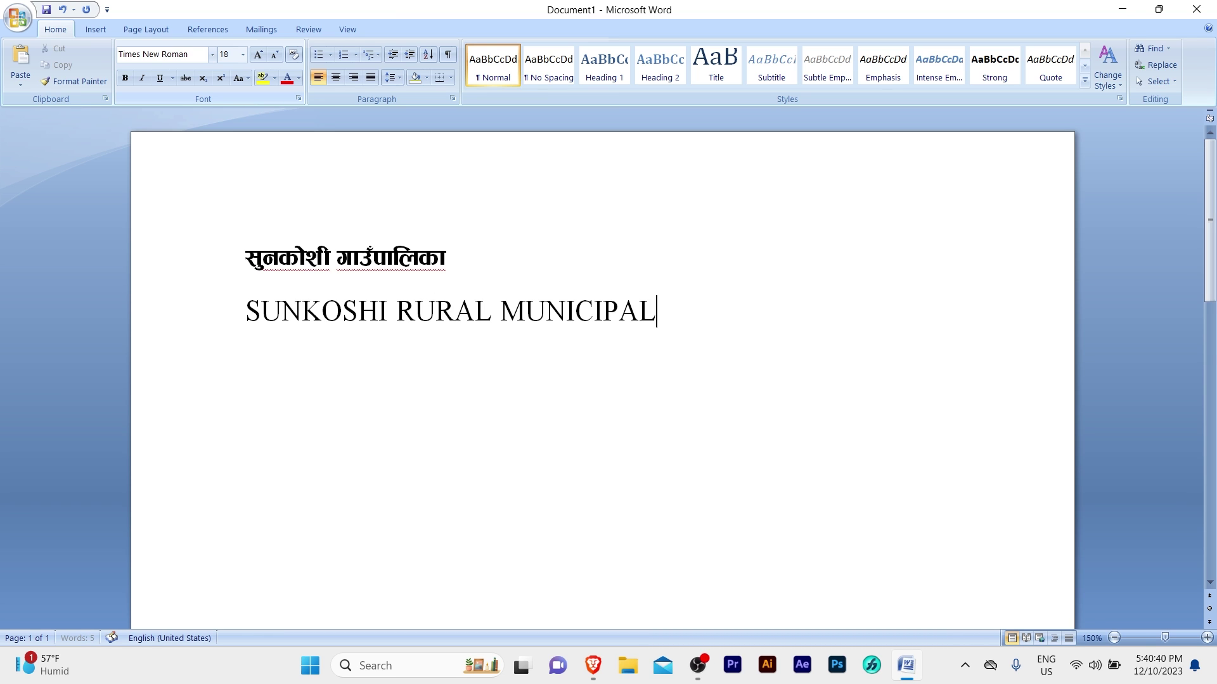
pyautogui.write('ITY')
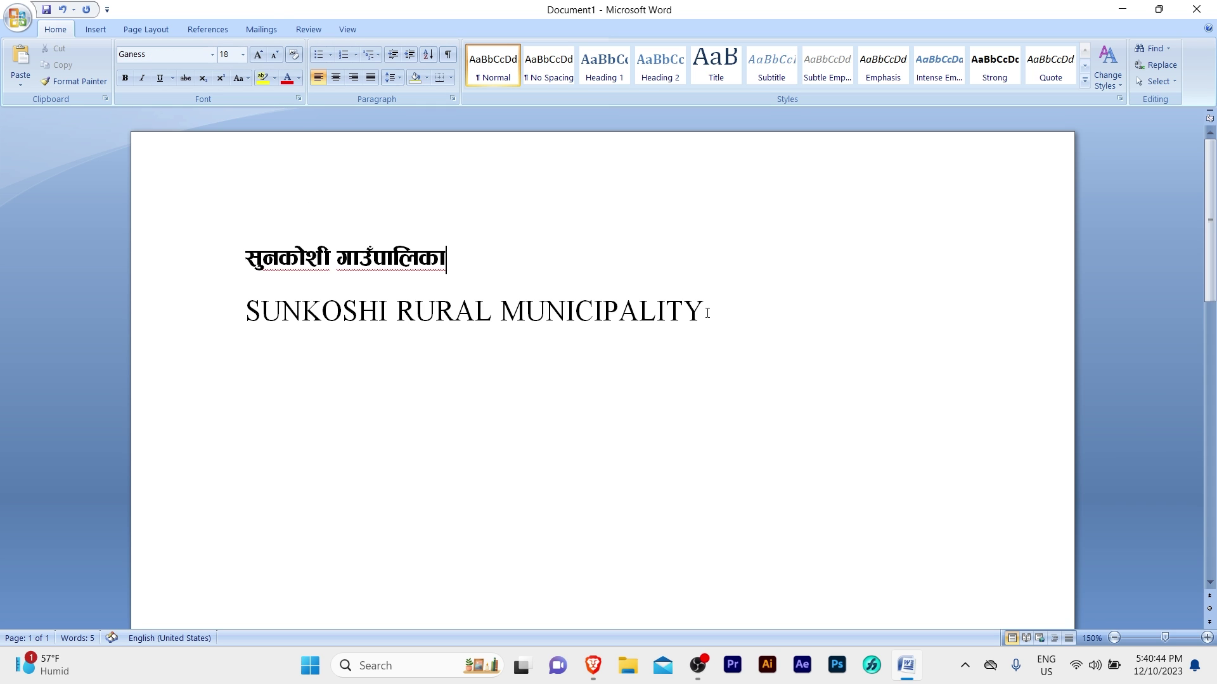
# Step: Make the 'SUNKOSHI RURAL MUNICIPALITY' line bold at 16 pt
pyautogui.moveTo(702, 310); pyautogui.dragTo(314, 297)
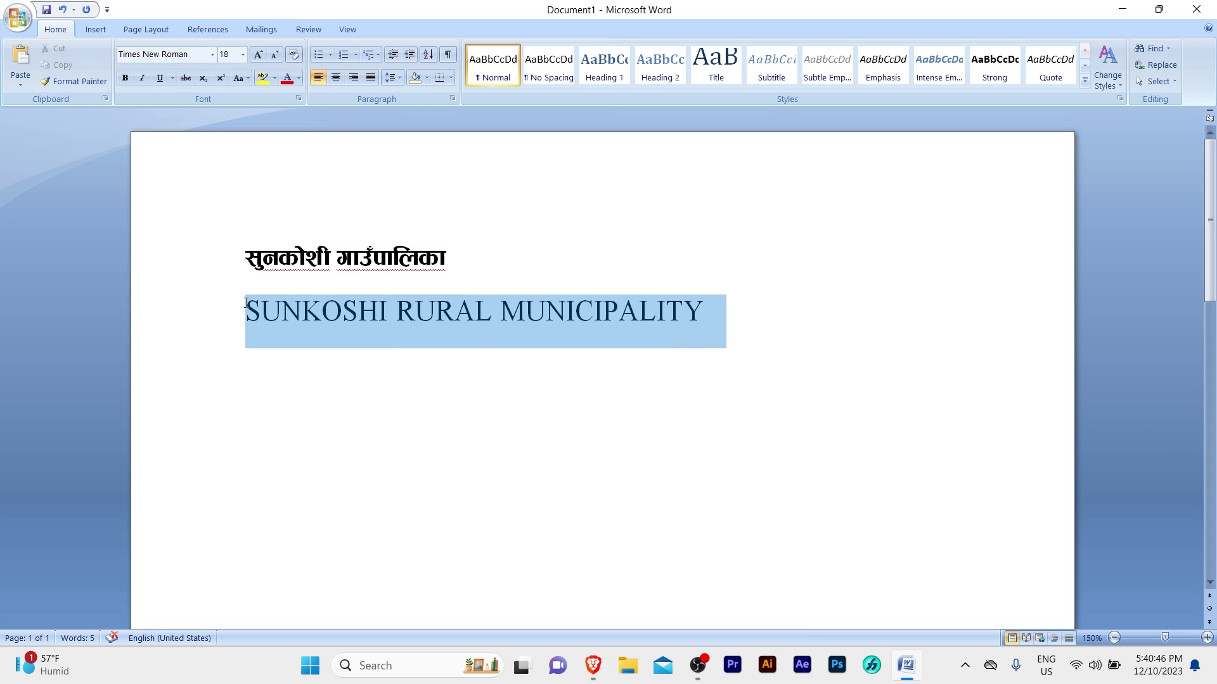
pyautogui.click(125, 78)
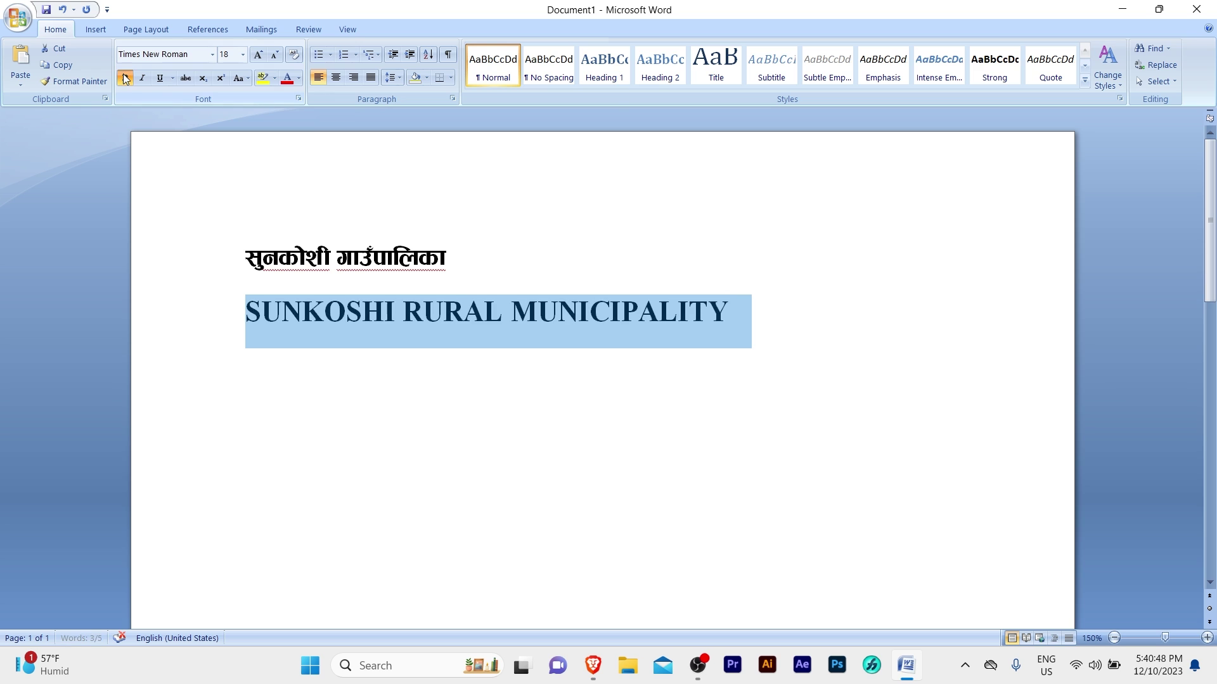
pyautogui.click(226, 54)
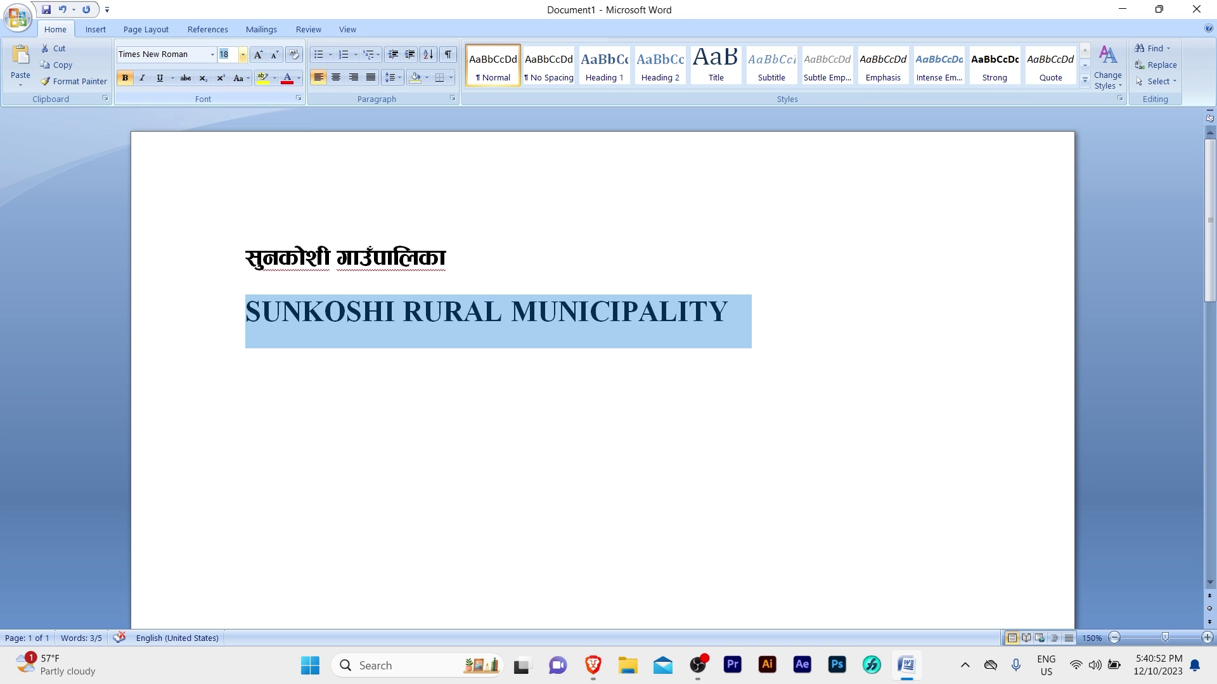
pyautogui.write('16')
pyautogui.press('Return')
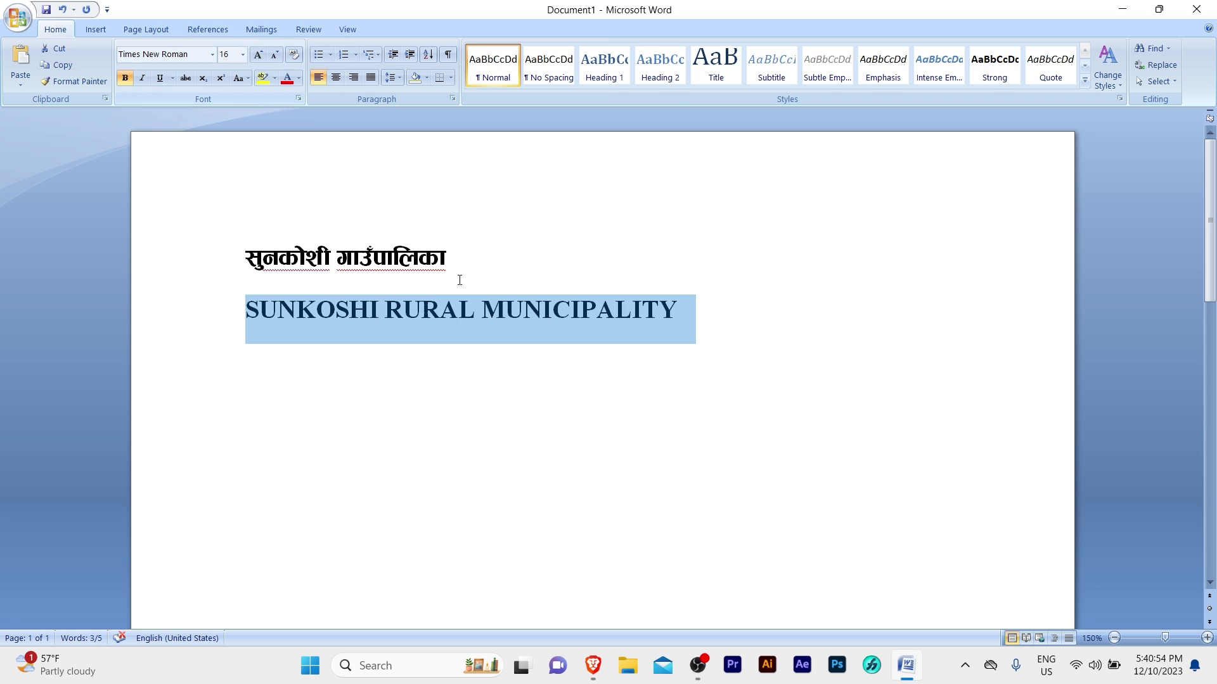
# Step: Enlarge the Nepali heading to 24 pt
pyautogui.click(458, 268)
pyautogui.moveTo(457, 268); pyautogui.dragTo(244, 254)
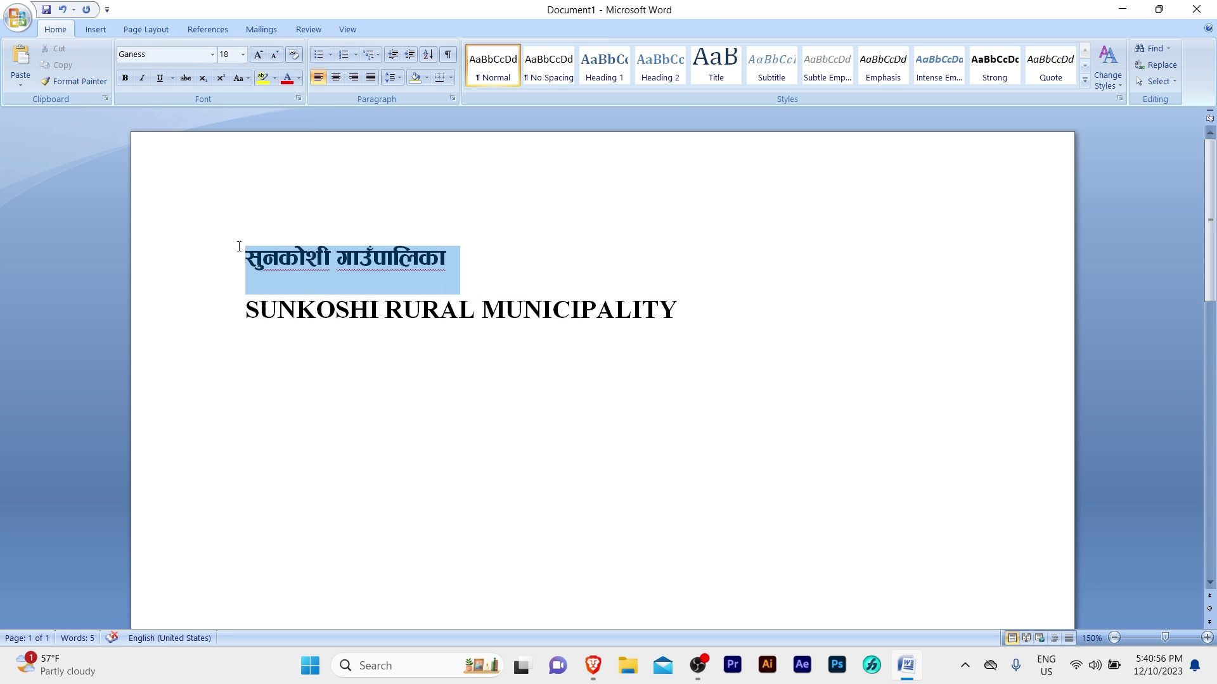
pyautogui.click(225, 53)
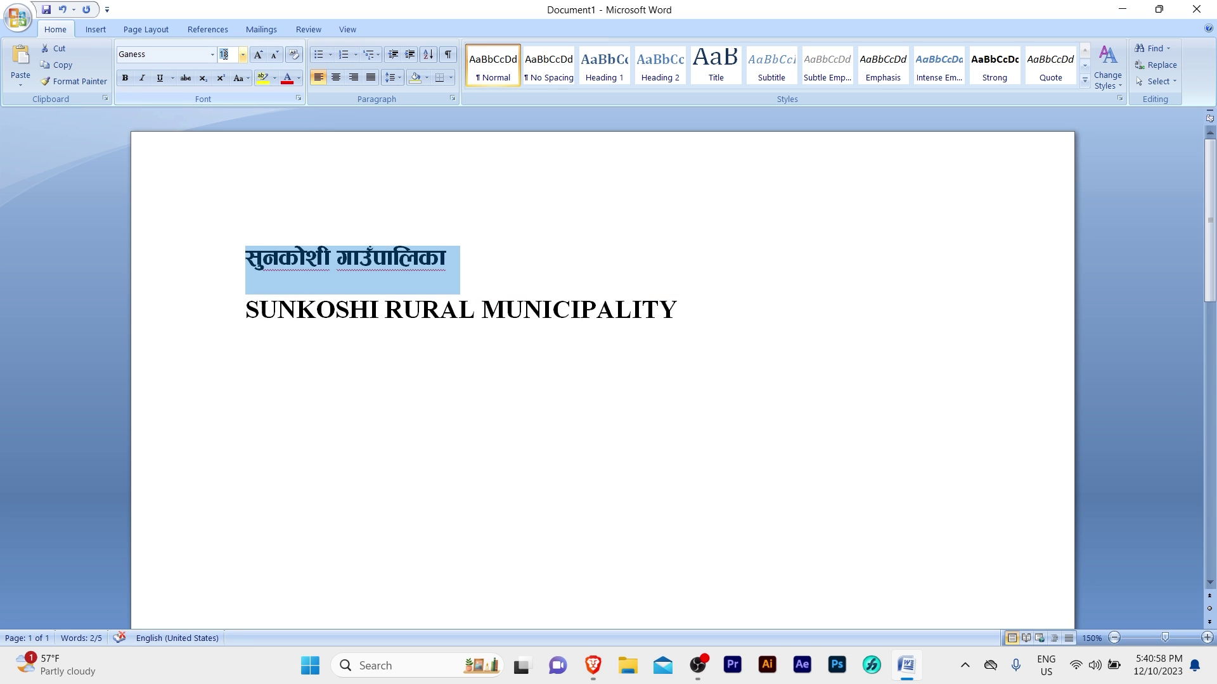
pyautogui.write('24')
pyautogui.press('Return')
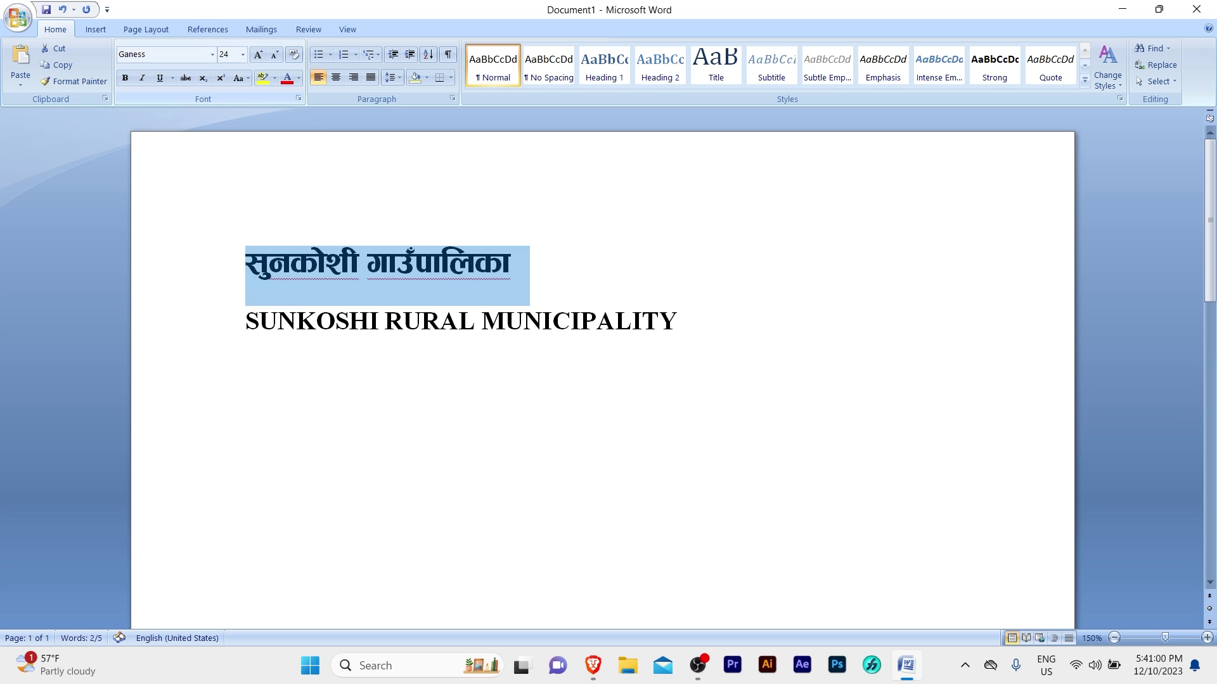
# Step: Check both lines' formatting and select the two heading lines together
pyautogui.click(497, 278)
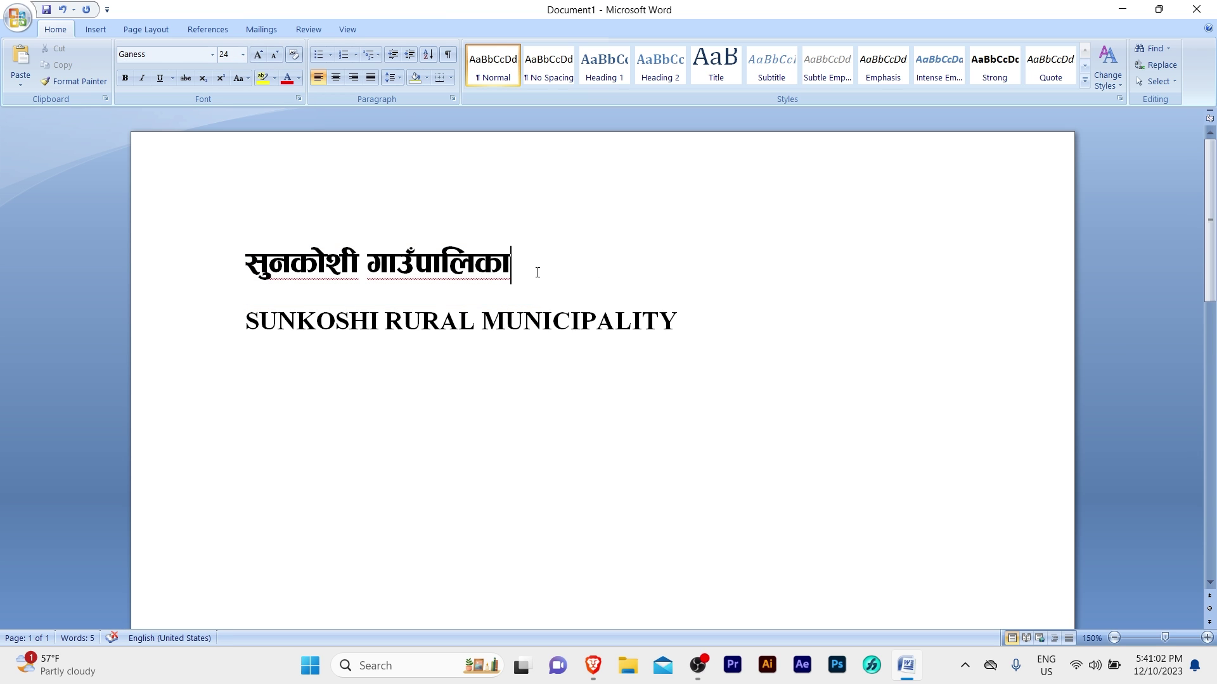
pyautogui.click(572, 310)
pyautogui.click(510, 282)
pyautogui.moveTo(246, 266); pyautogui.dragTo(425, 273)
pyautogui.moveTo(648, 302); pyautogui.dragTo(688, 326)
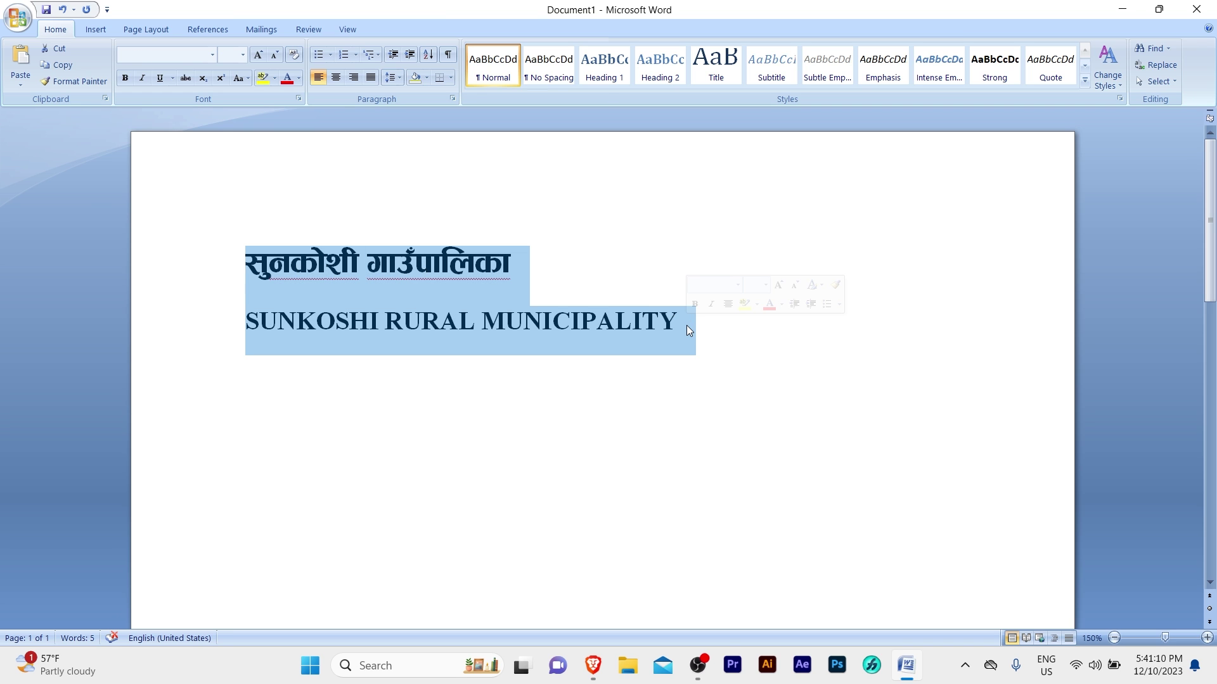
pyautogui.click(684, 328)
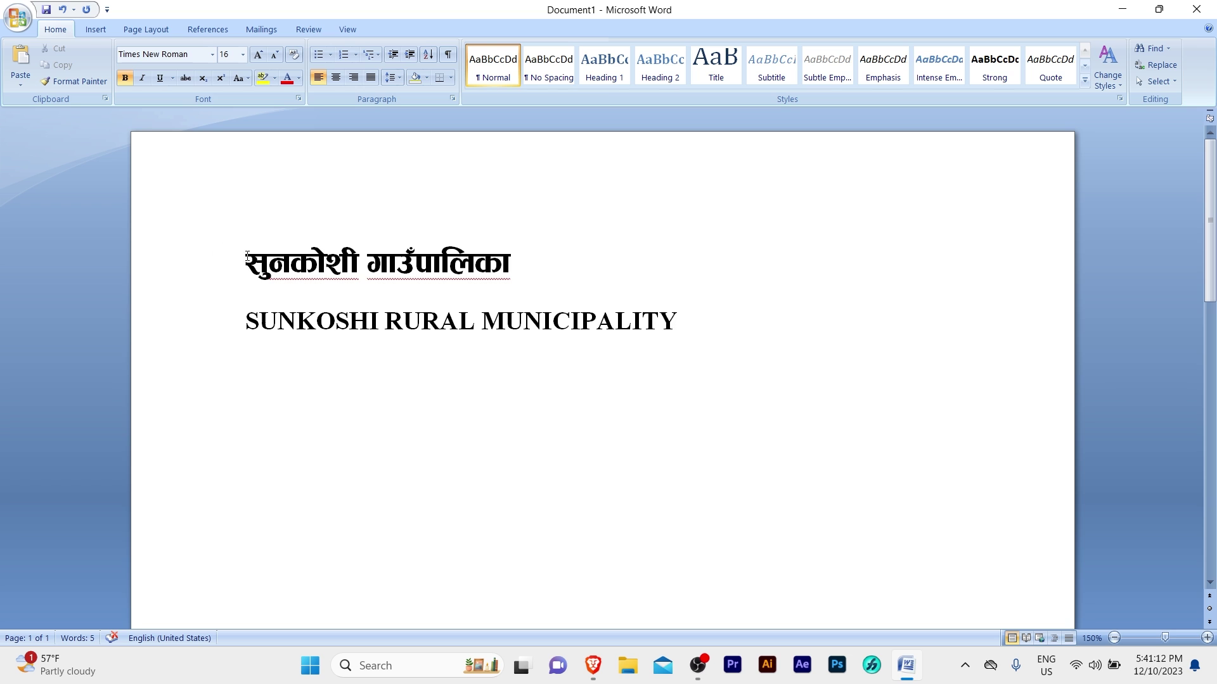
pyautogui.moveTo(246, 256); pyautogui.dragTo(673, 311)
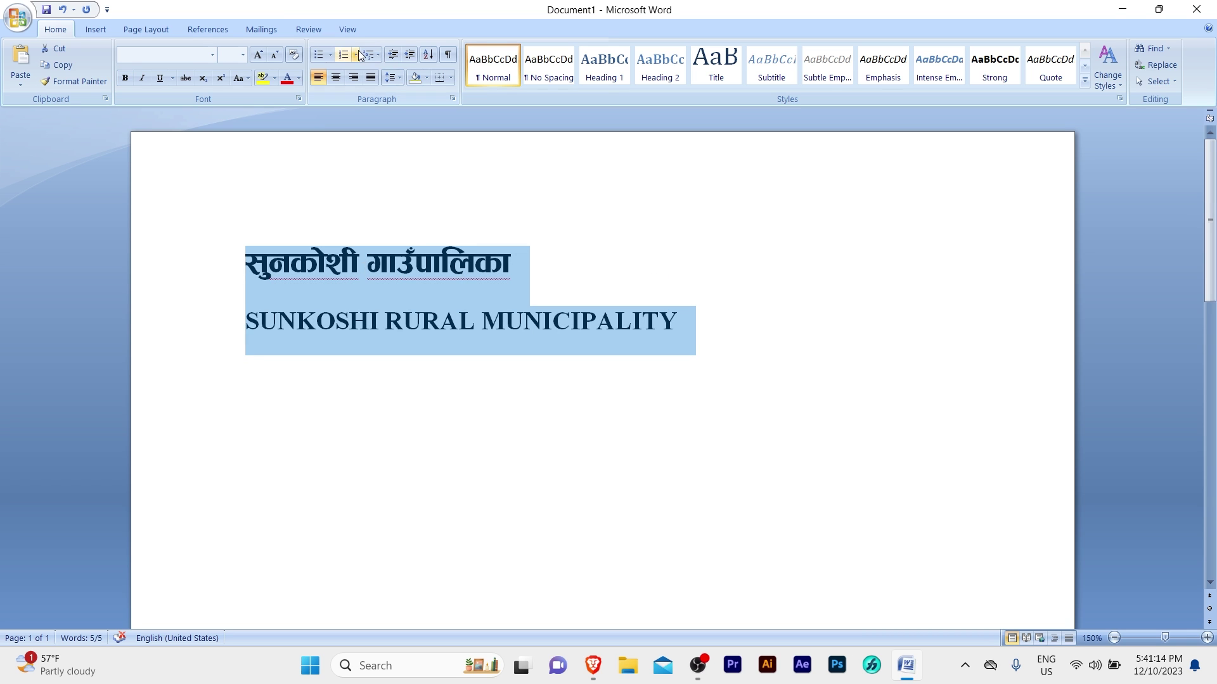
# Step: Center both heading lines and remove the space after the first paragraph
pyautogui.click(340, 78)
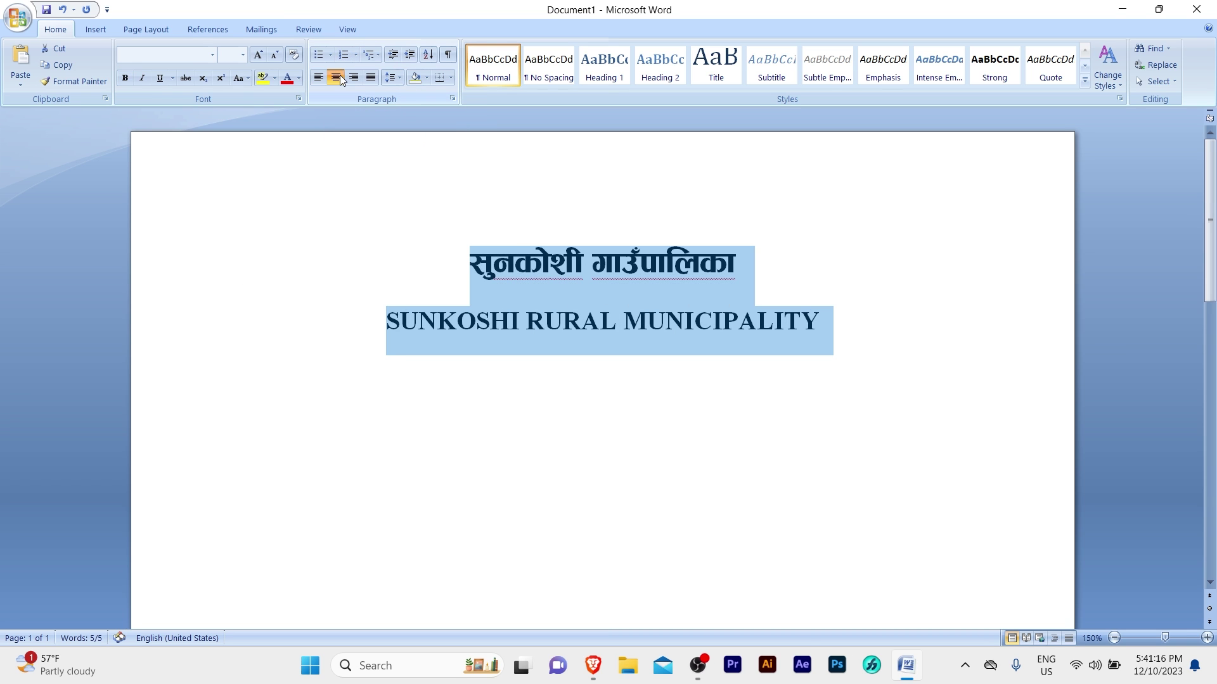
pyautogui.click(397, 77)
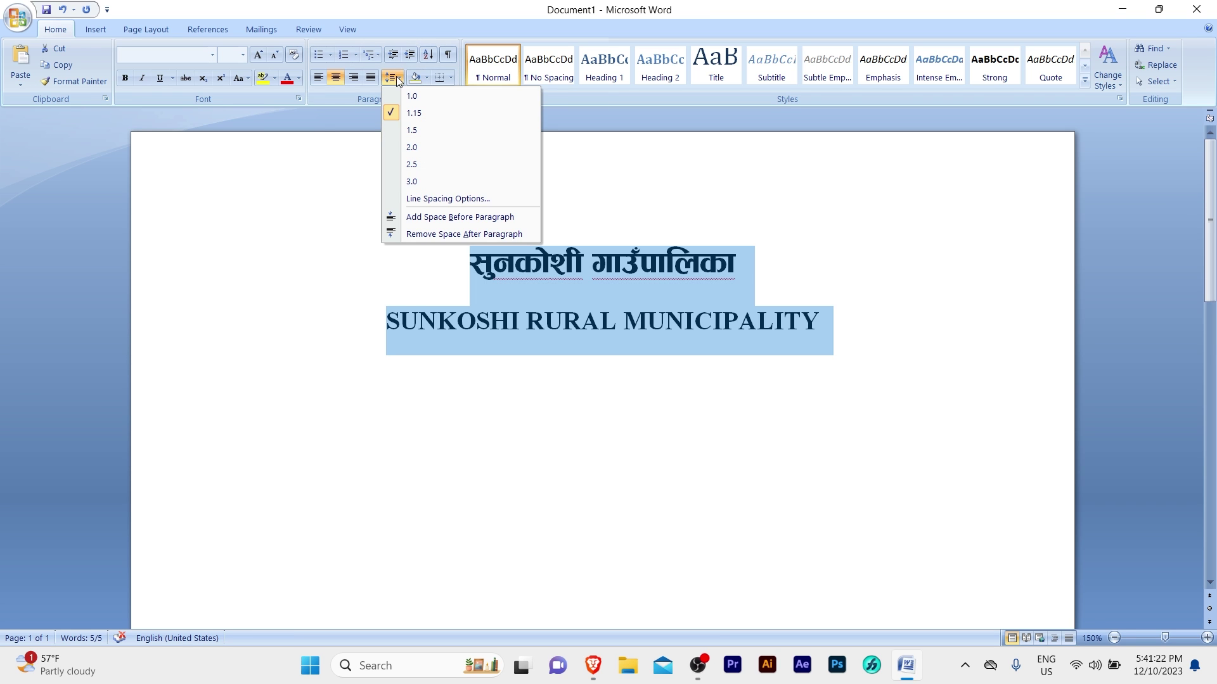
pyautogui.click(417, 235)
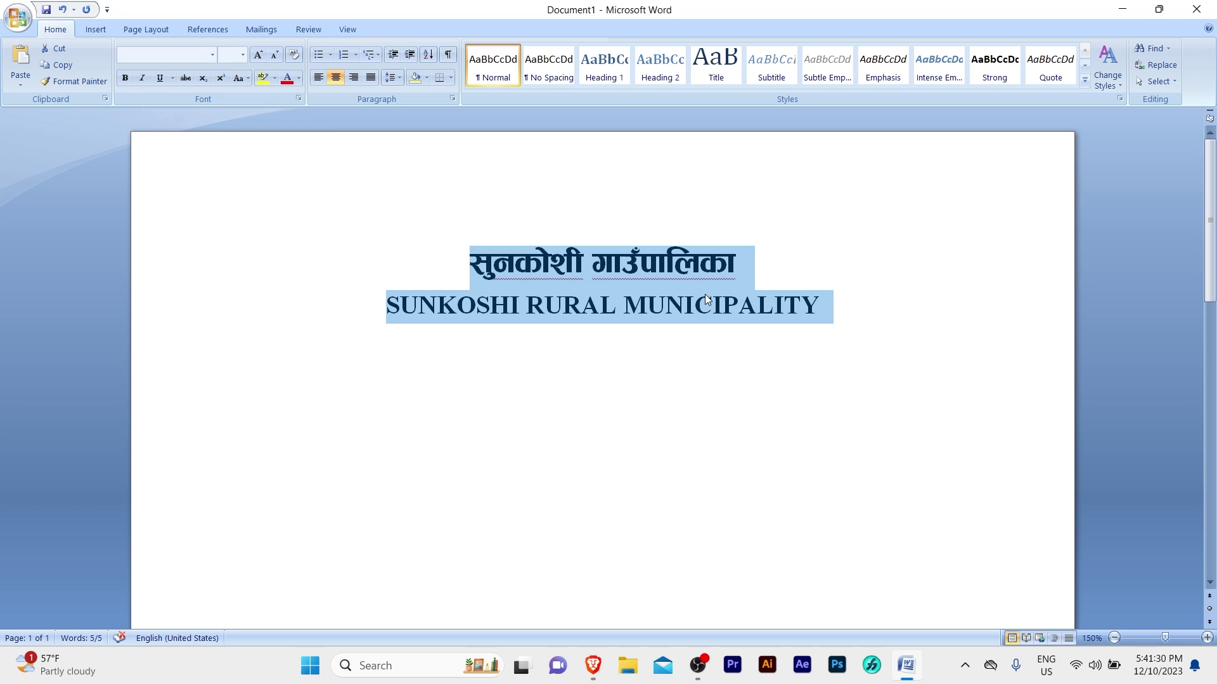
# Step: Set both heading lines to 1.0 single line spacing
pyautogui.click(705, 294)
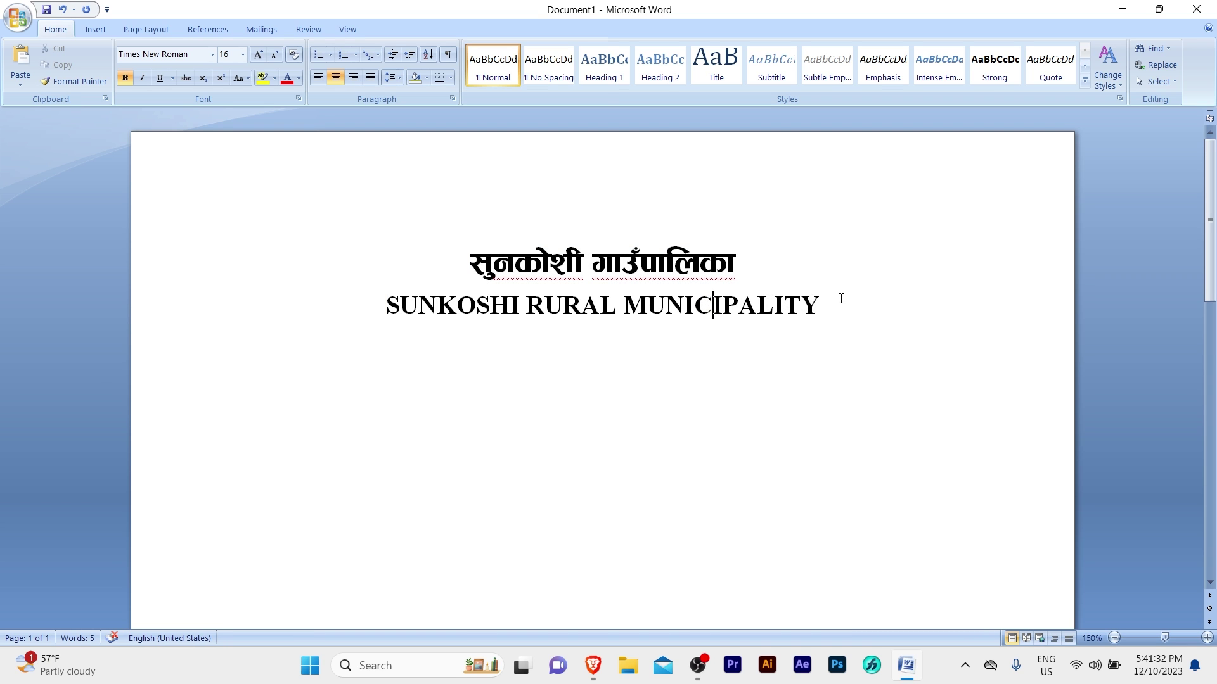
pyautogui.moveTo(840, 299); pyautogui.dragTo(472, 267)
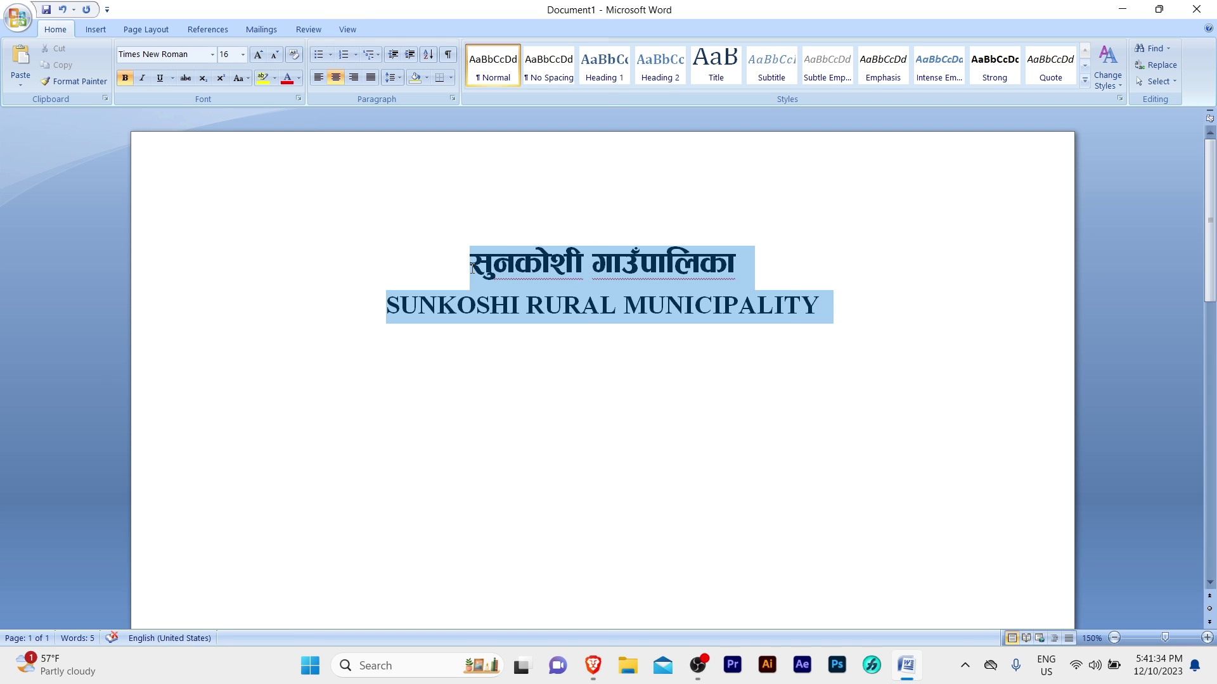
pyautogui.click(401, 77)
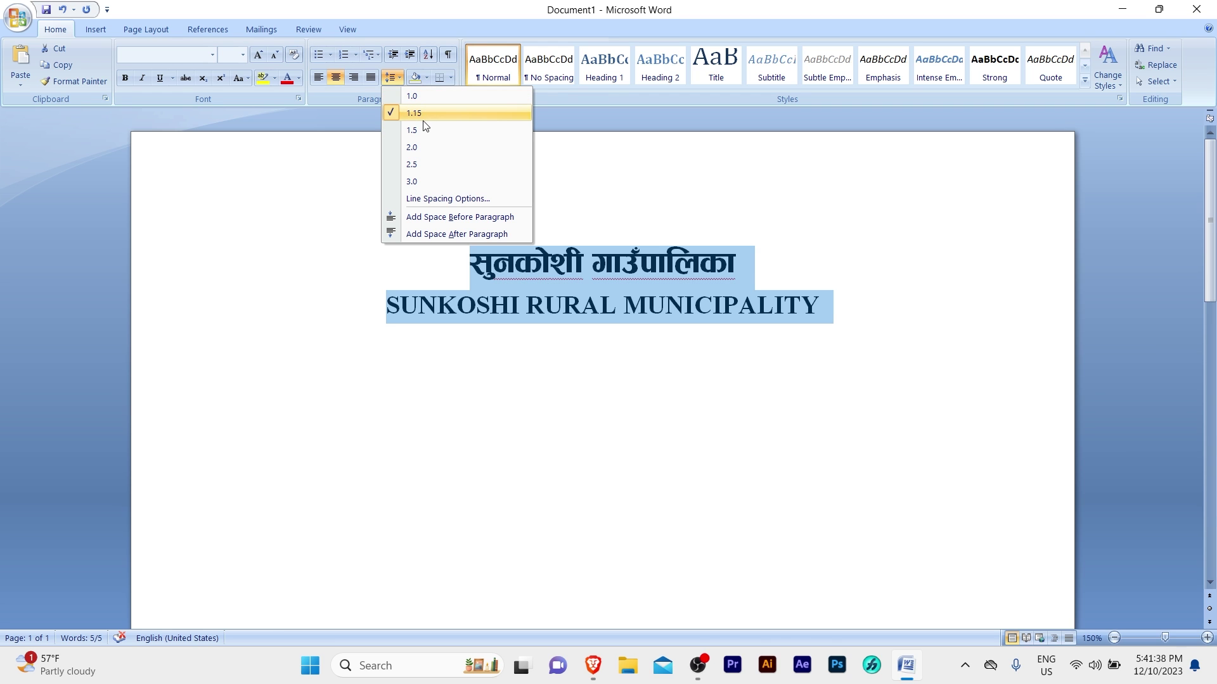
pyautogui.click(414, 95)
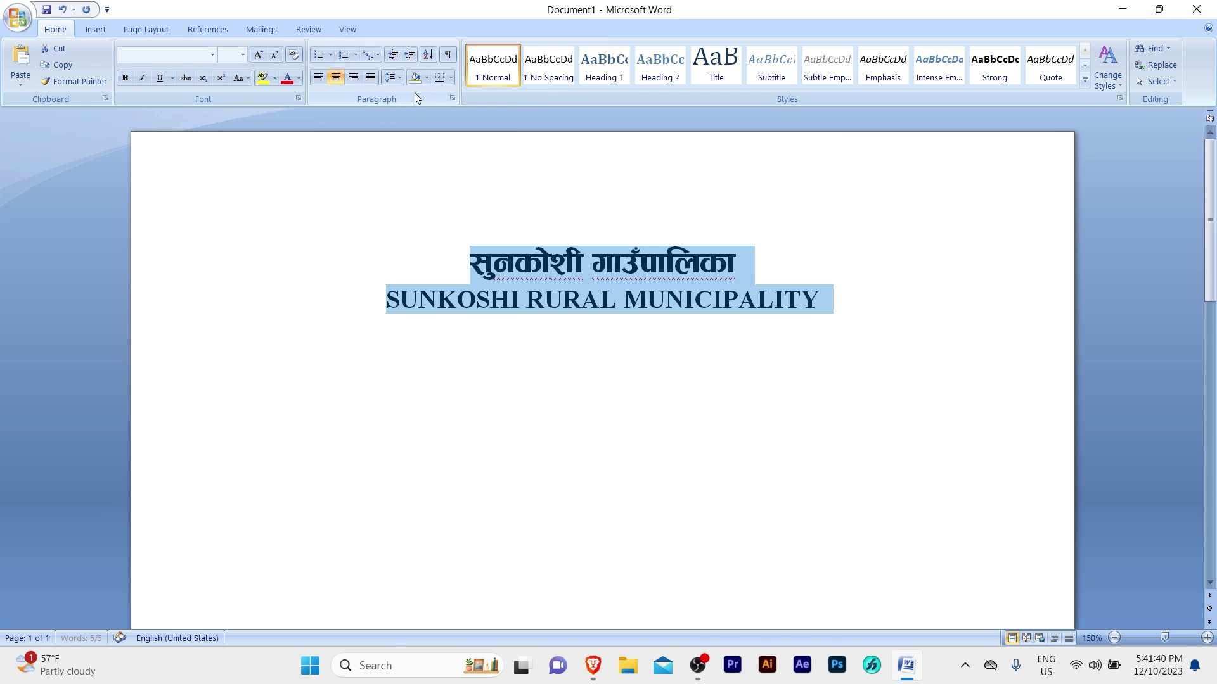
# Step: Start a new empty line after 'MUNICIPALITY'
pyautogui.click(656, 266)
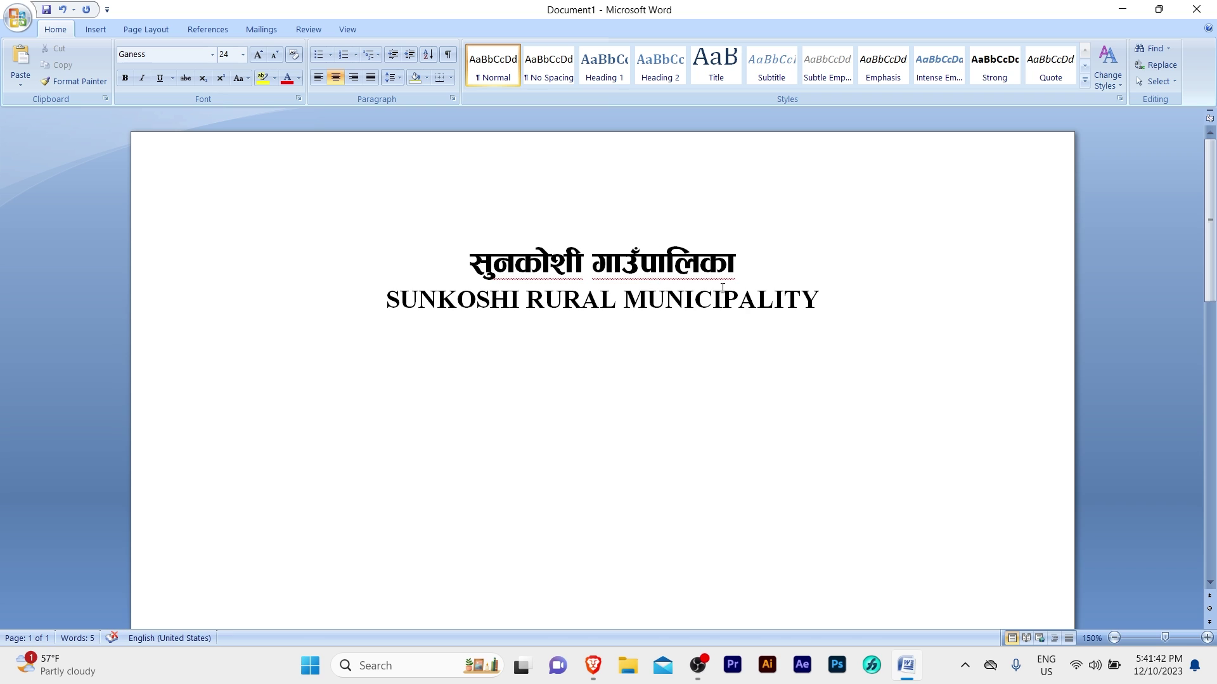
pyautogui.click(820, 299)
pyautogui.press('Return')
# Step: Add the third line 'गाउँ कार्यपालिकाको कार्यालय' in Ganess 24 by pasting 'गाउँपालिका' and retyping it
pyautogui.moveTo(605, 263); pyautogui.dragTo(714, 246)
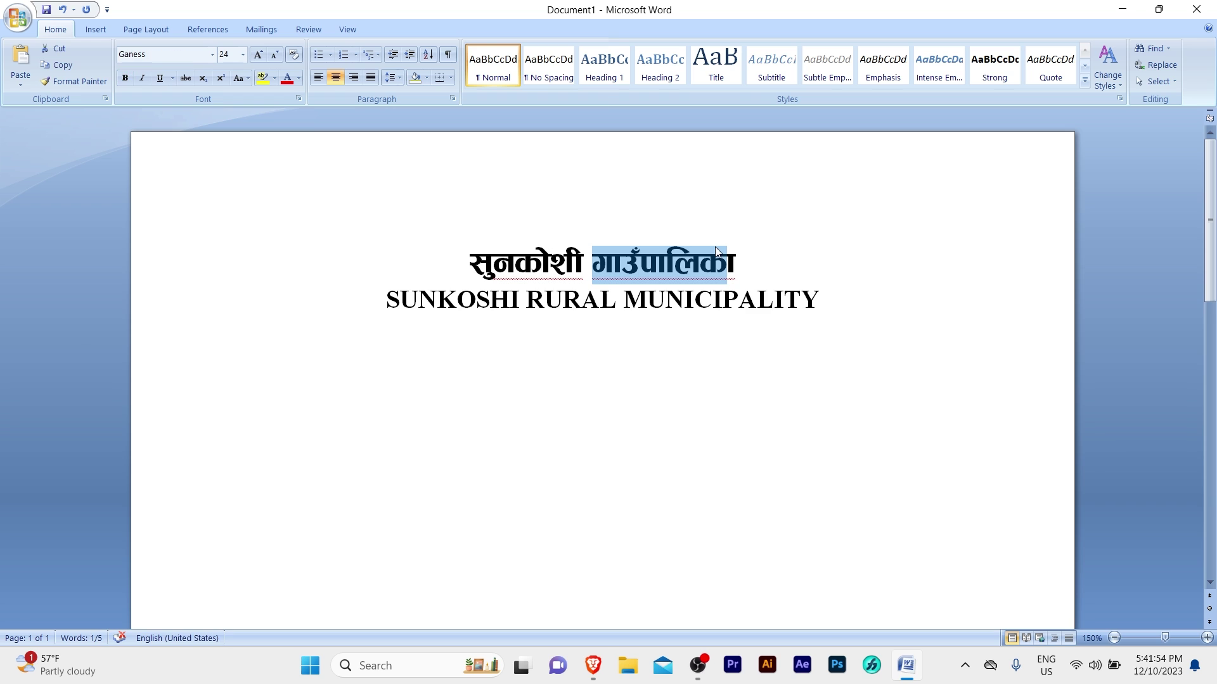
pyautogui.hotkey('ctrl', 'c')
pyautogui.click(624, 338)
pyautogui.hotkey('ctrl', 'v')
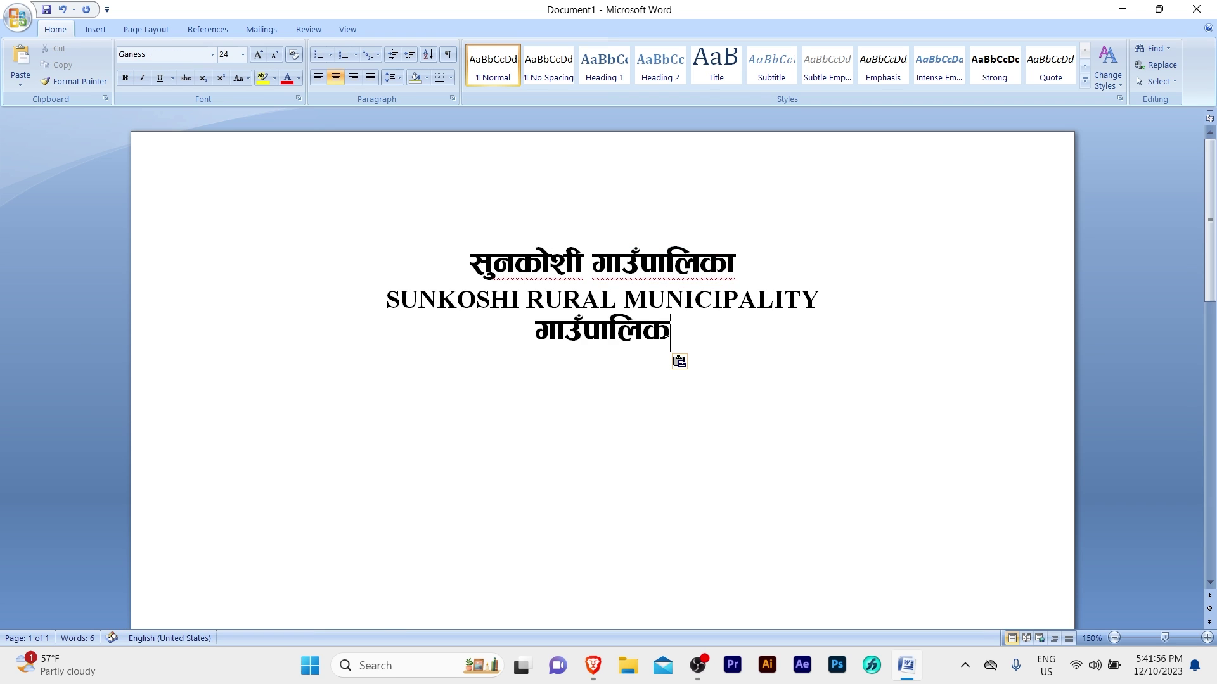
pyautogui.moveTo(679, 330); pyautogui.dragTo(544, 339)
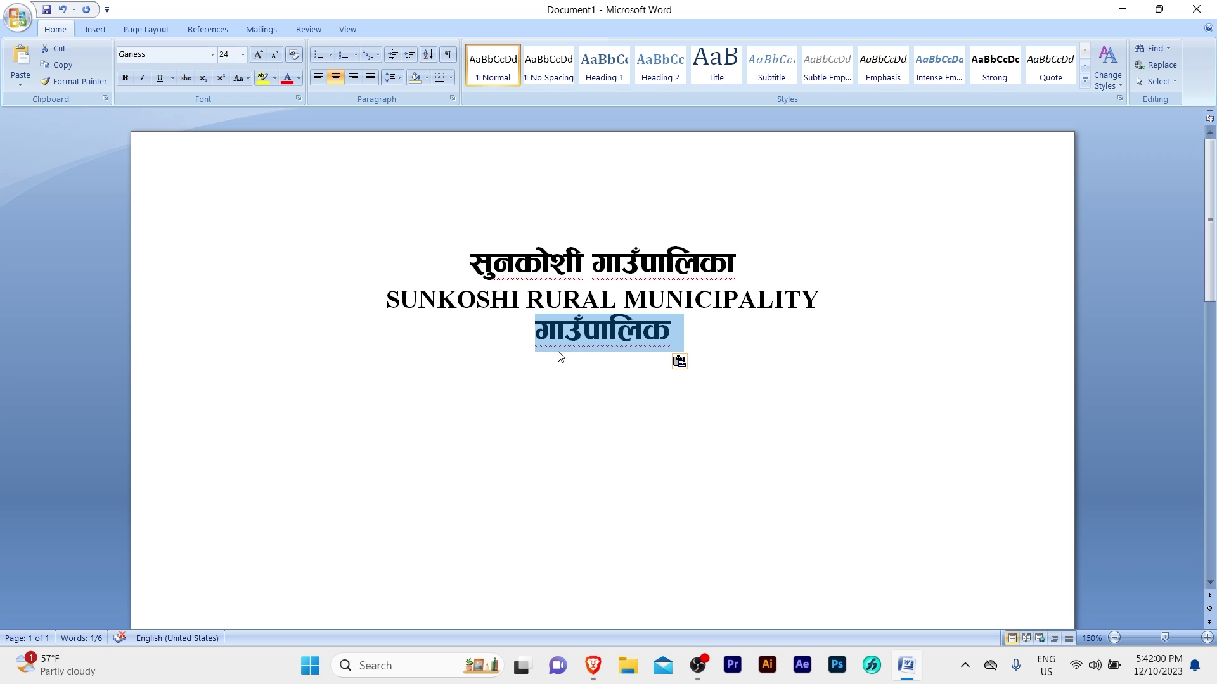
pyautogui.write('गँएँ')
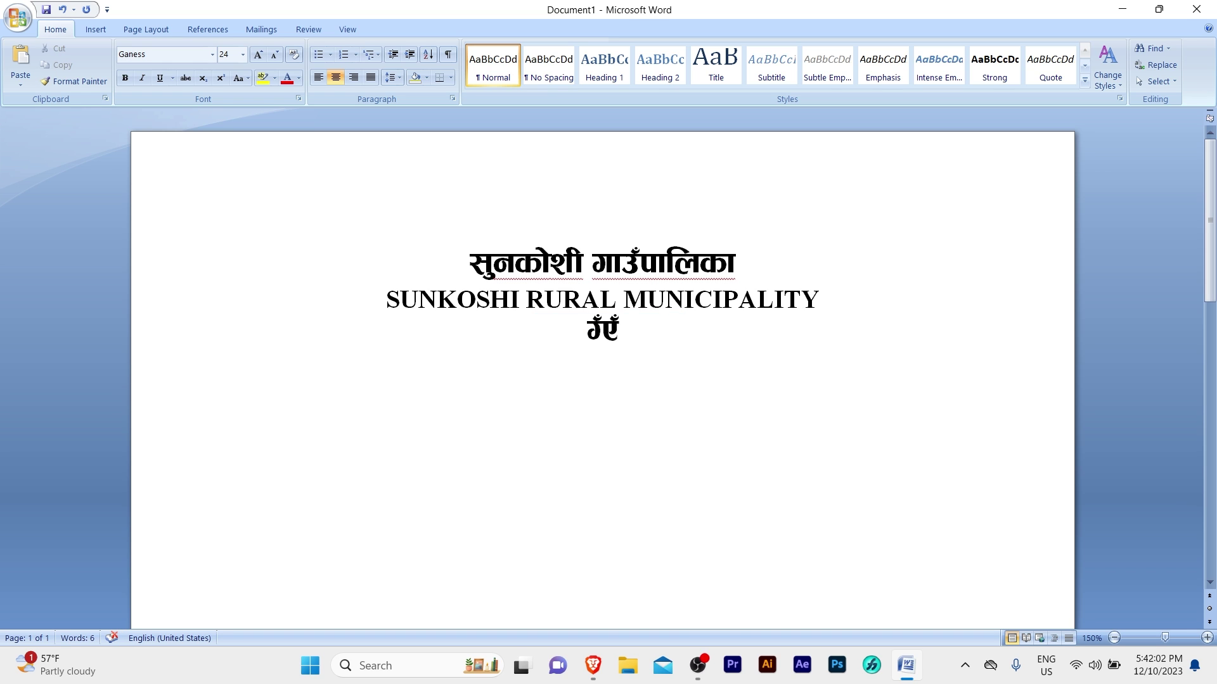
pyautogui.press('BackSpace')
pyautogui.press('BackSpace')
pyautogui.write('u')
pyautogui.press('BackSpace')
pyautogui.press('BackSpace')
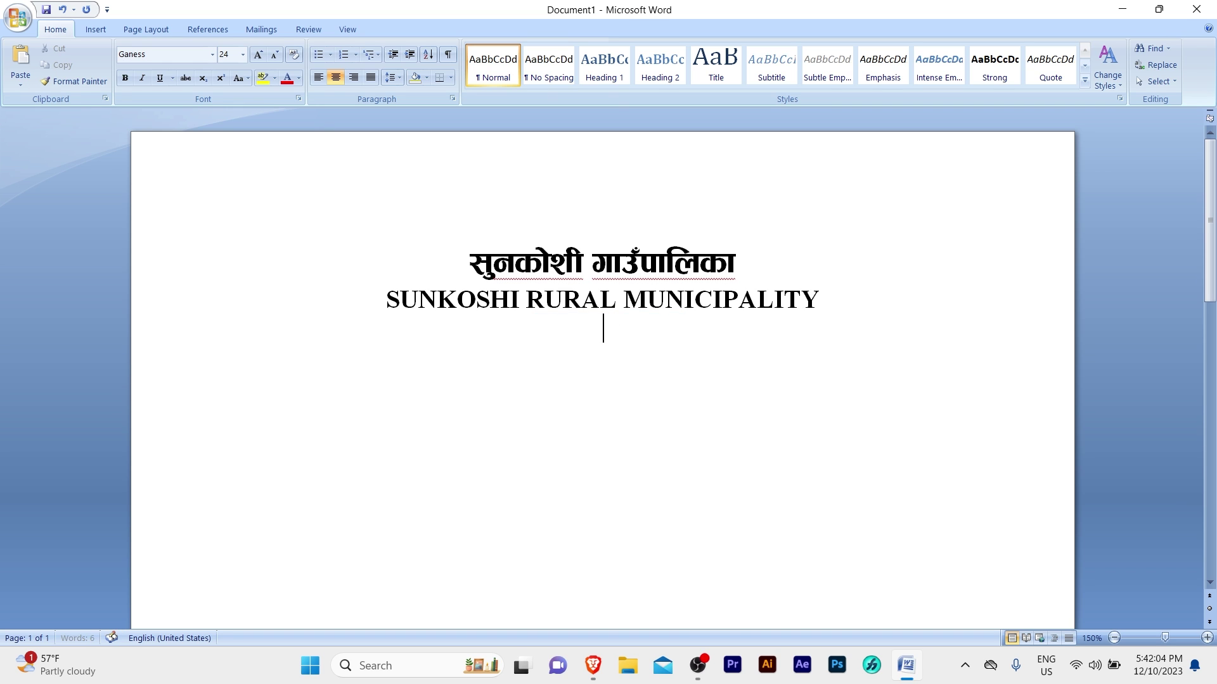
pyautogui.write('गाउँ ')
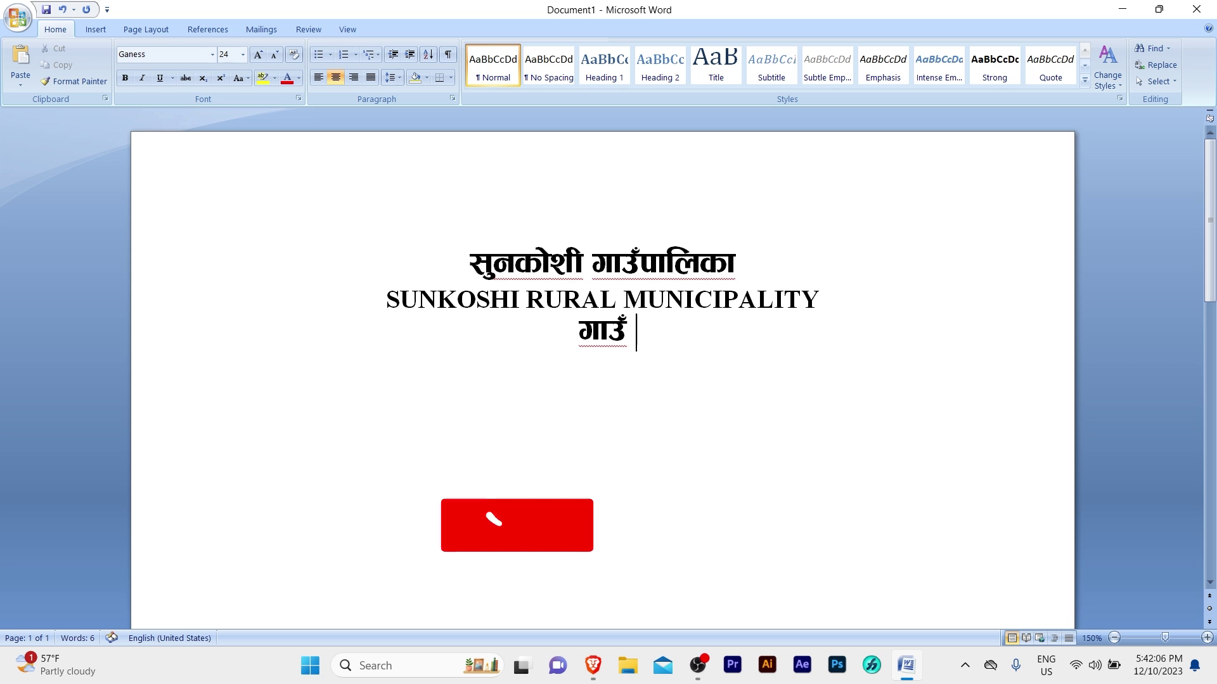
pyautogui.write('काय')
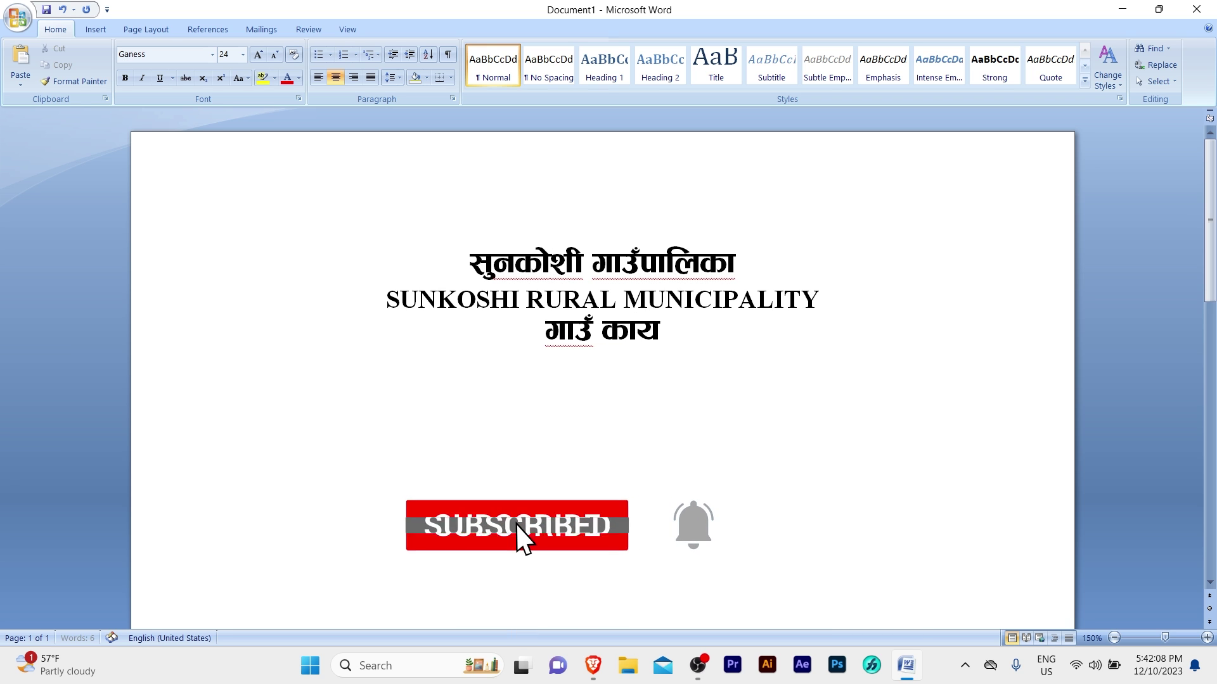
pyautogui.write('र्पालिका')
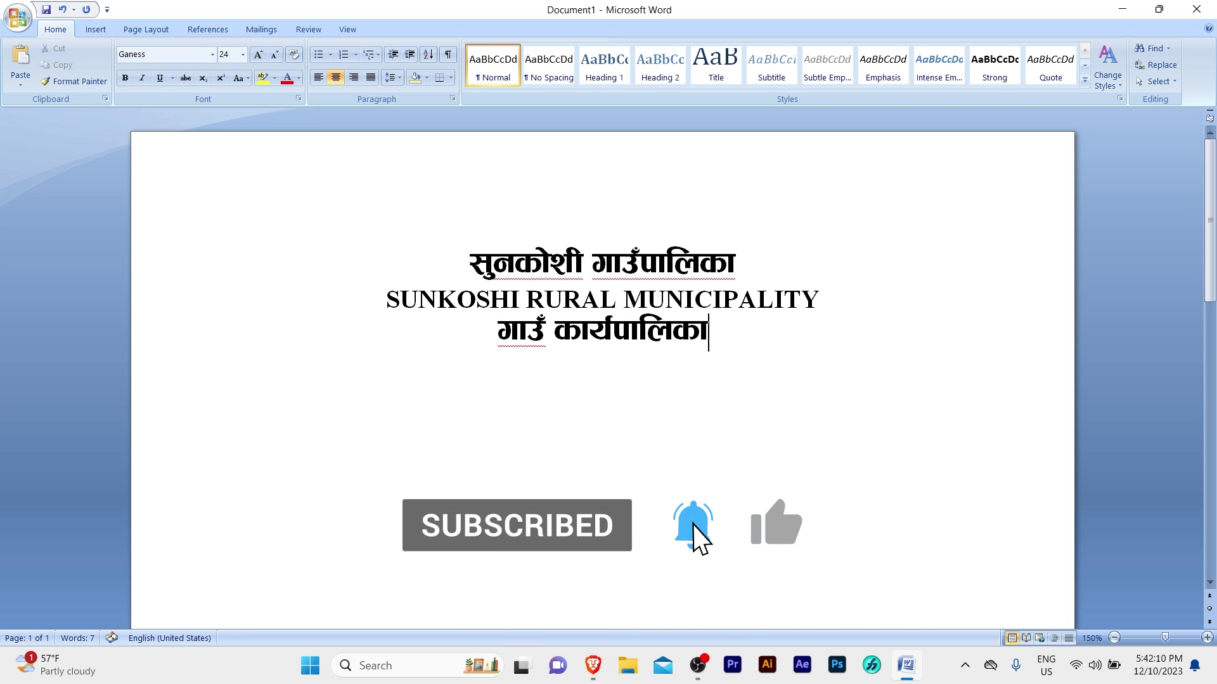
pyautogui.write('काे')
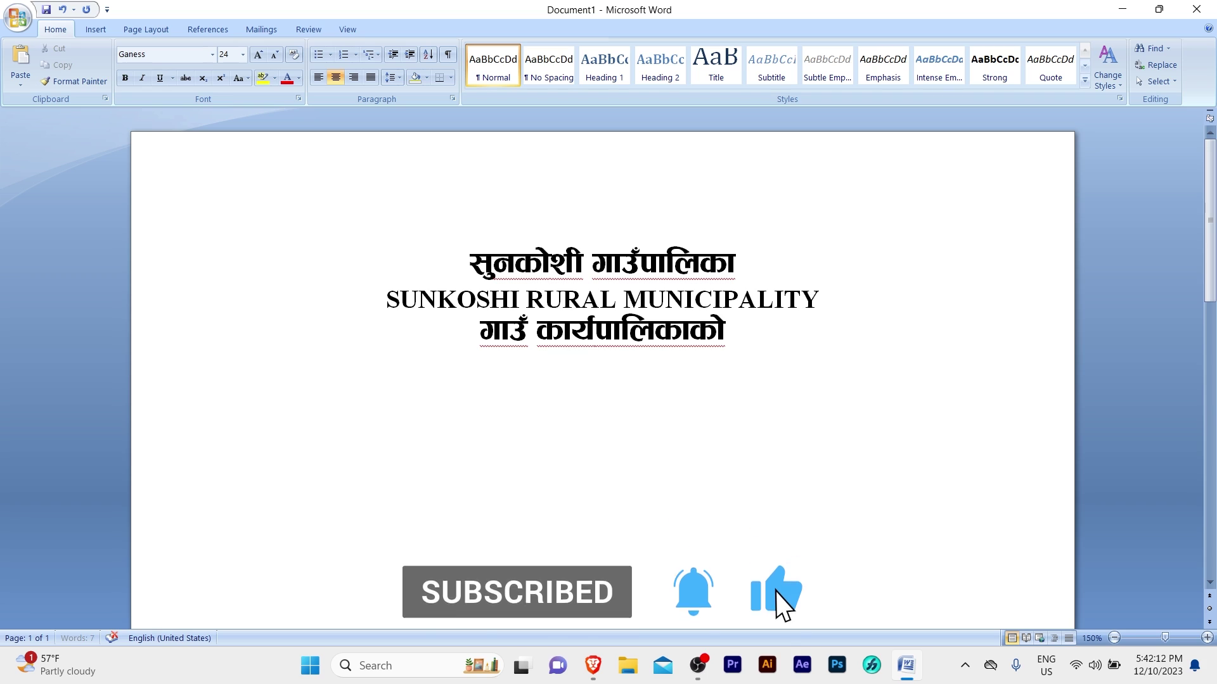
pyautogui.write(' कायार्लय')
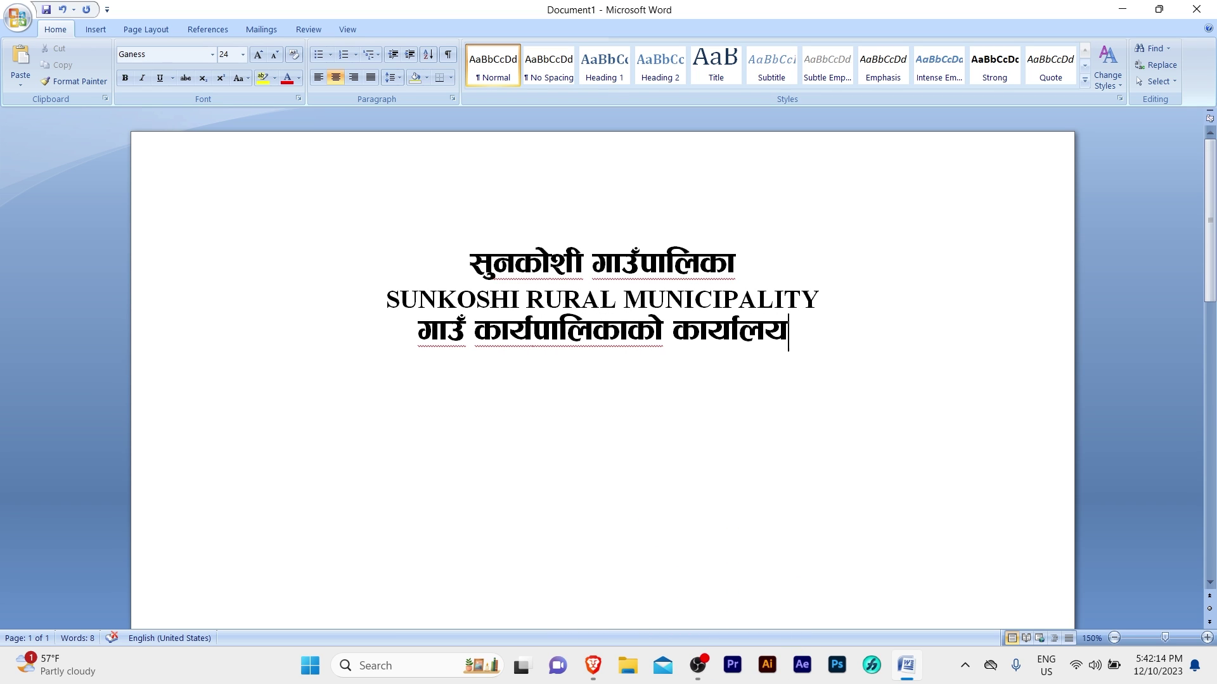
# Step: Paste 'PALITY' from the English heading onto a new fourth line
pyautogui.moveTo(818, 301); pyautogui.dragTo(728, 293)
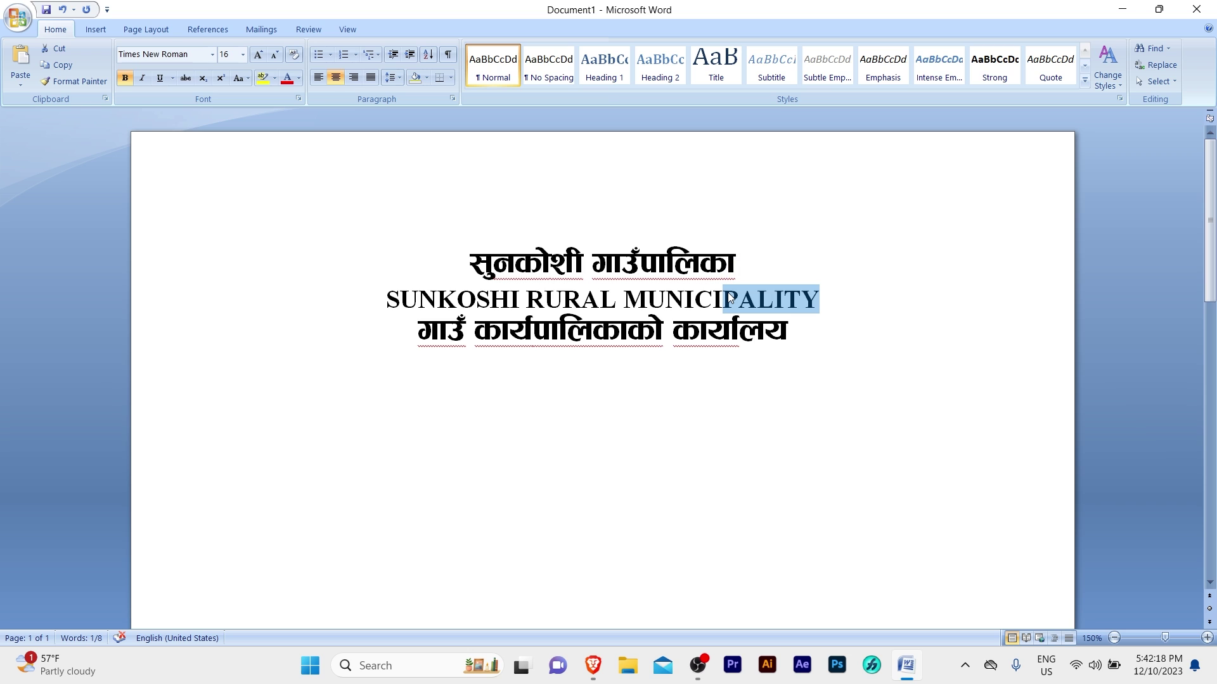
pyautogui.press('Return')
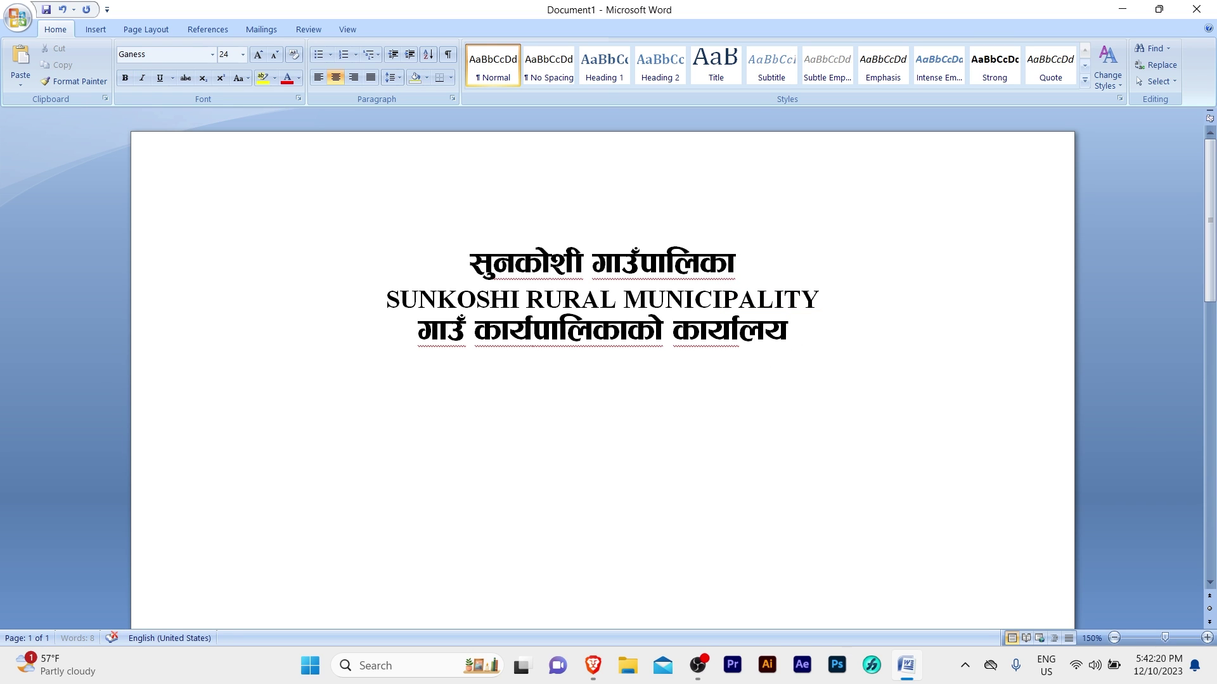
pyautogui.hotkey('ctrl', 'v')
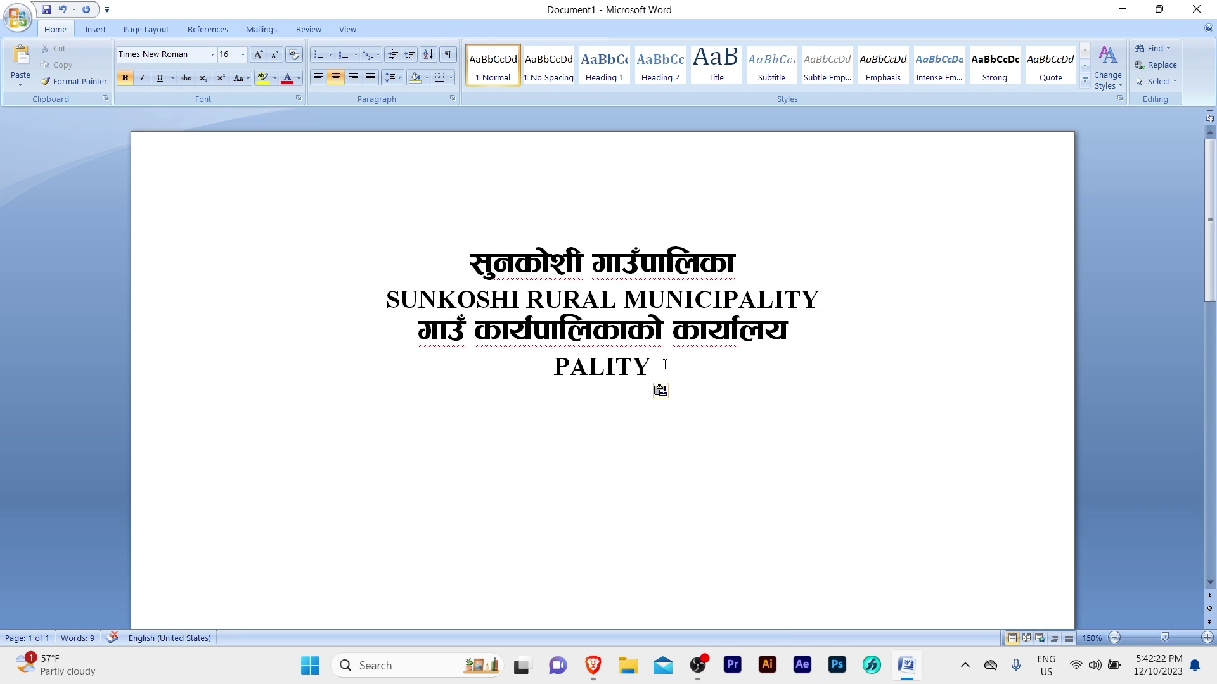
# Step: Replace the pasted 'PALITY' with 'OFFICE OF RURAL MUNCIPAL EXECUTIVE' and add an empty line below
pyautogui.moveTo(665, 365); pyautogui.dragTo(573, 380)
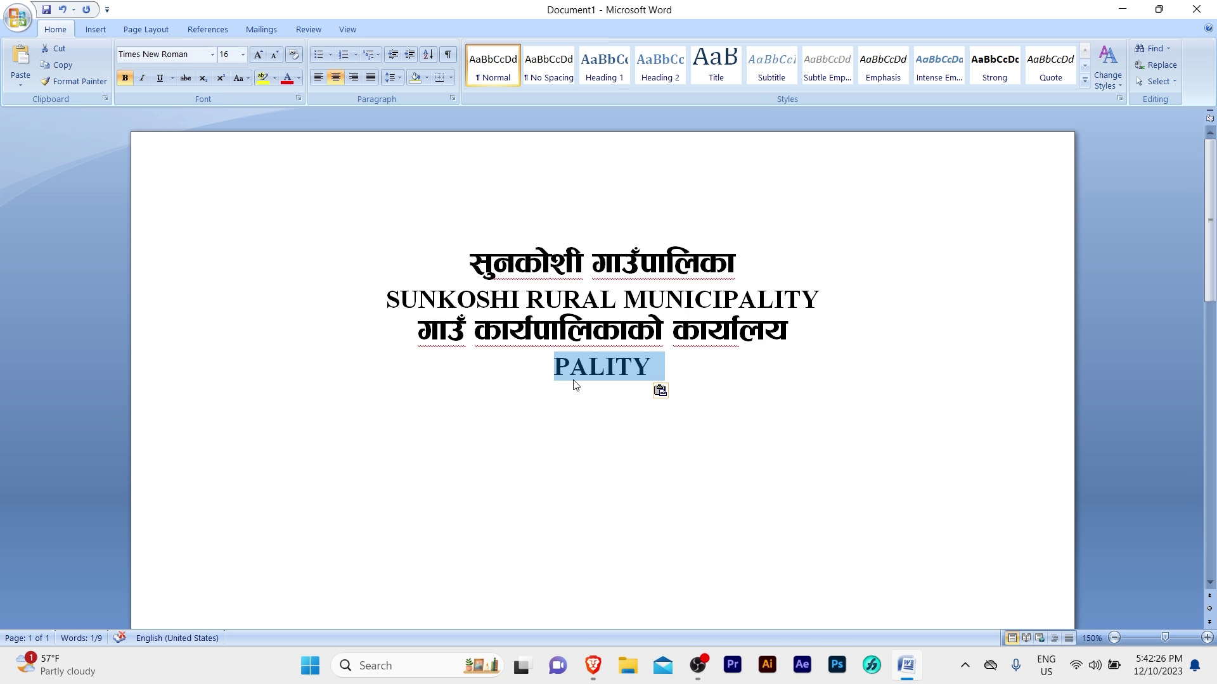
pyautogui.write('OFFICE OF ')
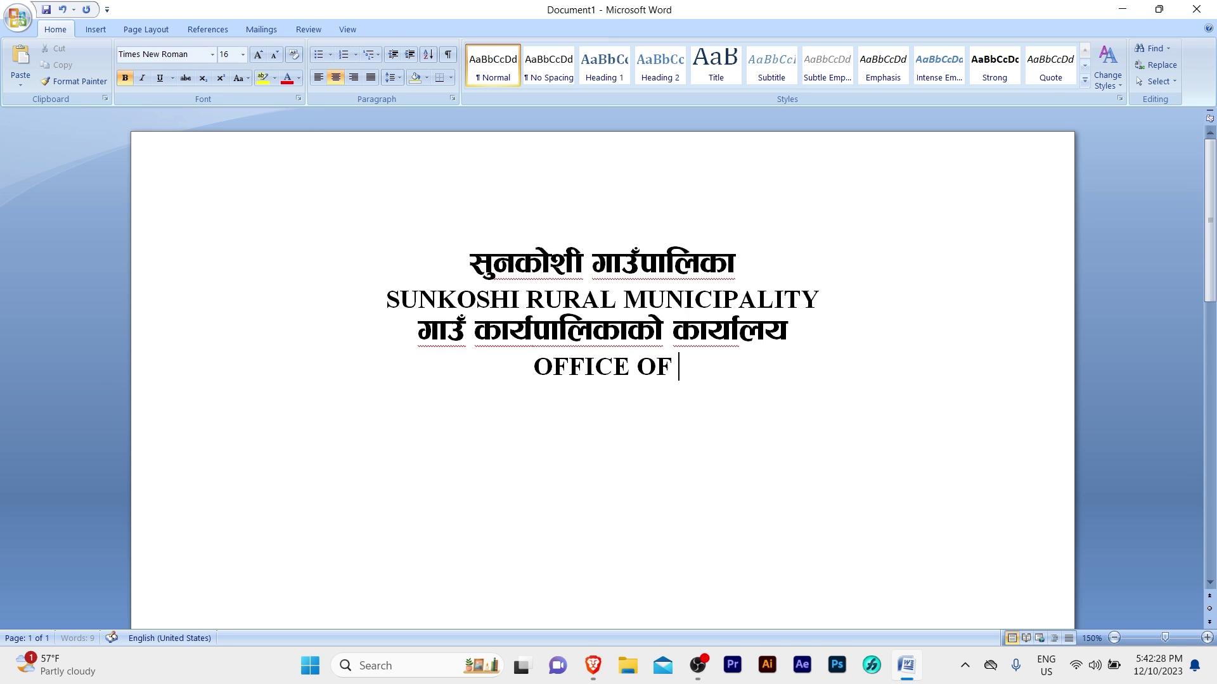
pyautogui.write('RURAL')
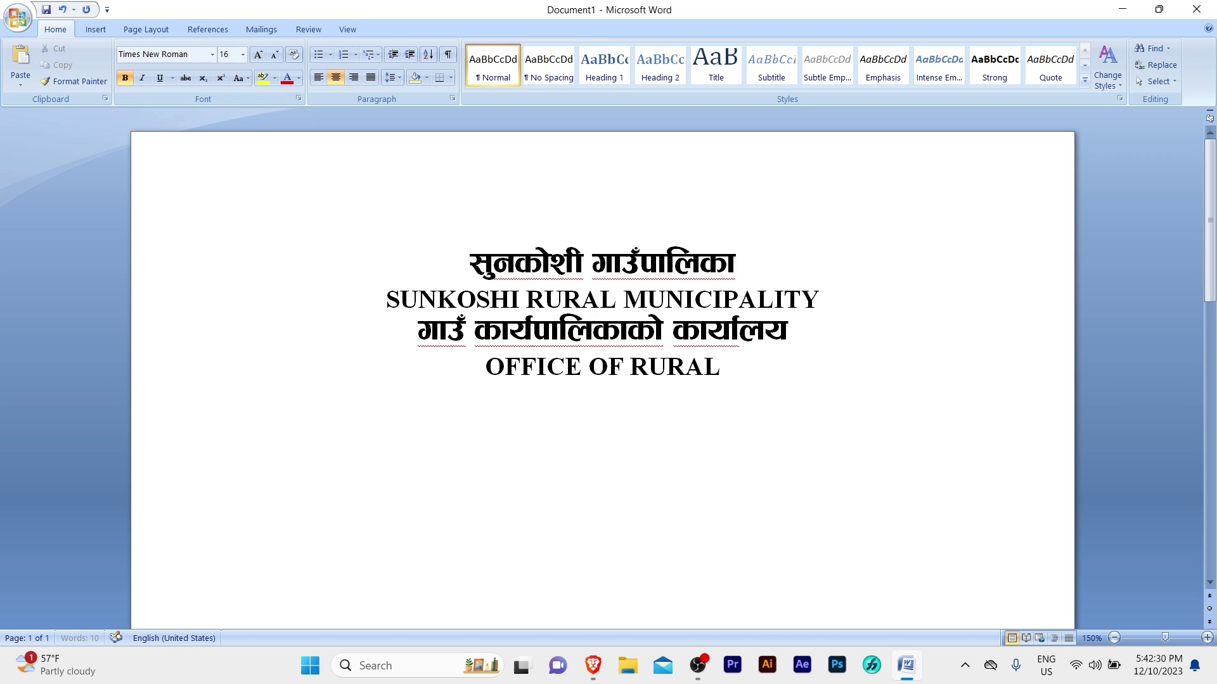
pyautogui.write(' MUNCI')
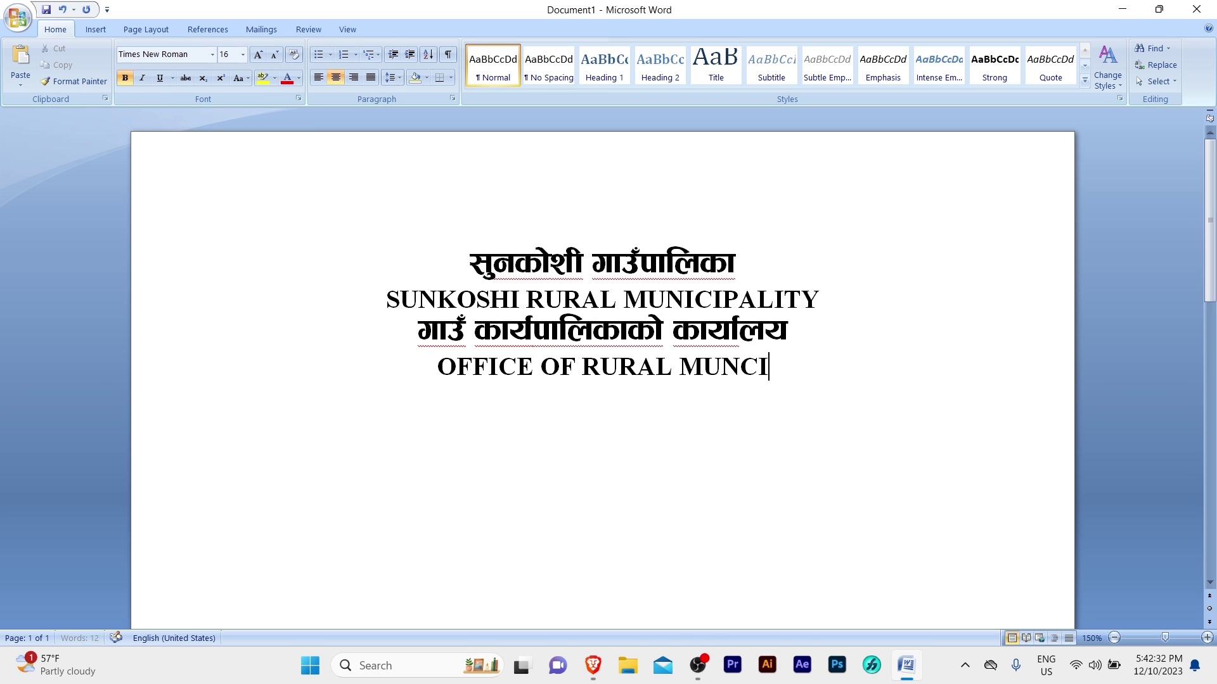
pyautogui.write('PAL EX')
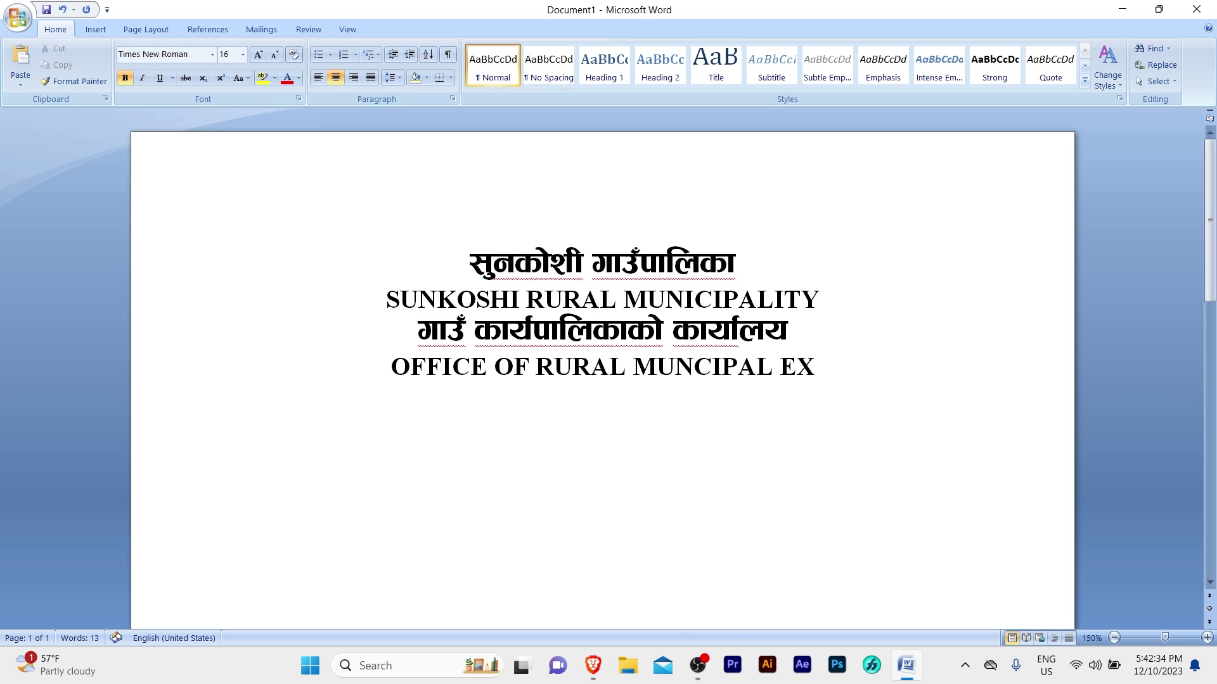
pyautogui.write('E')
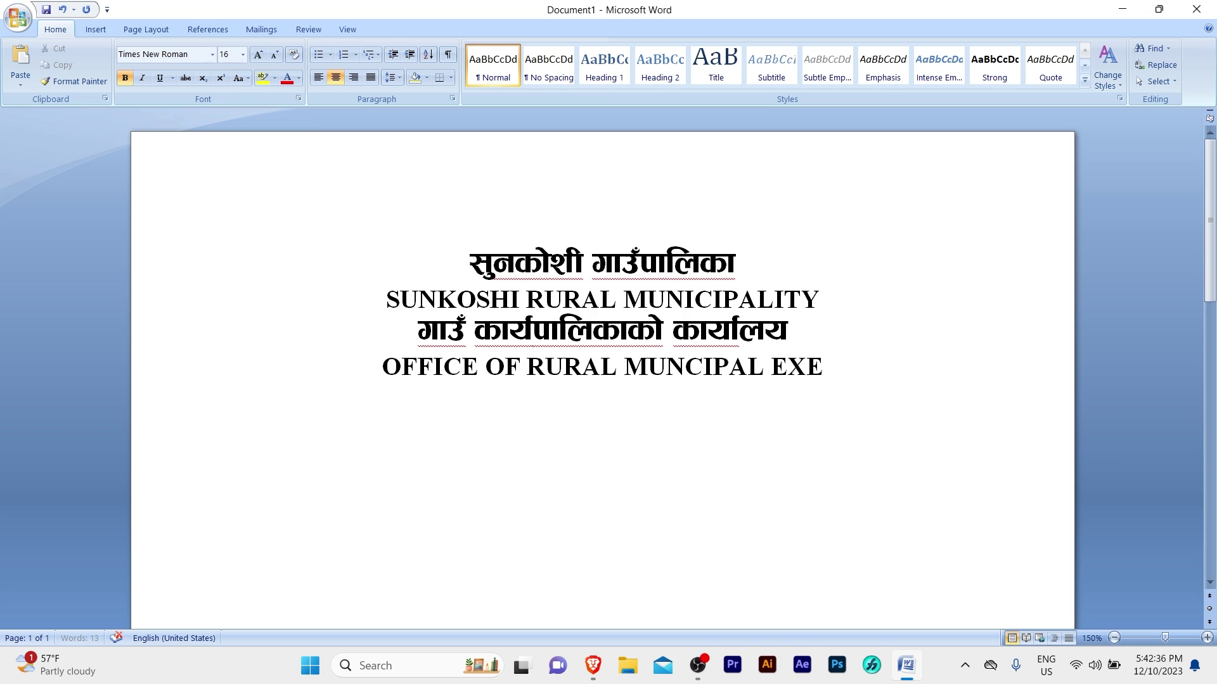
pyautogui.write('CUTIVE')
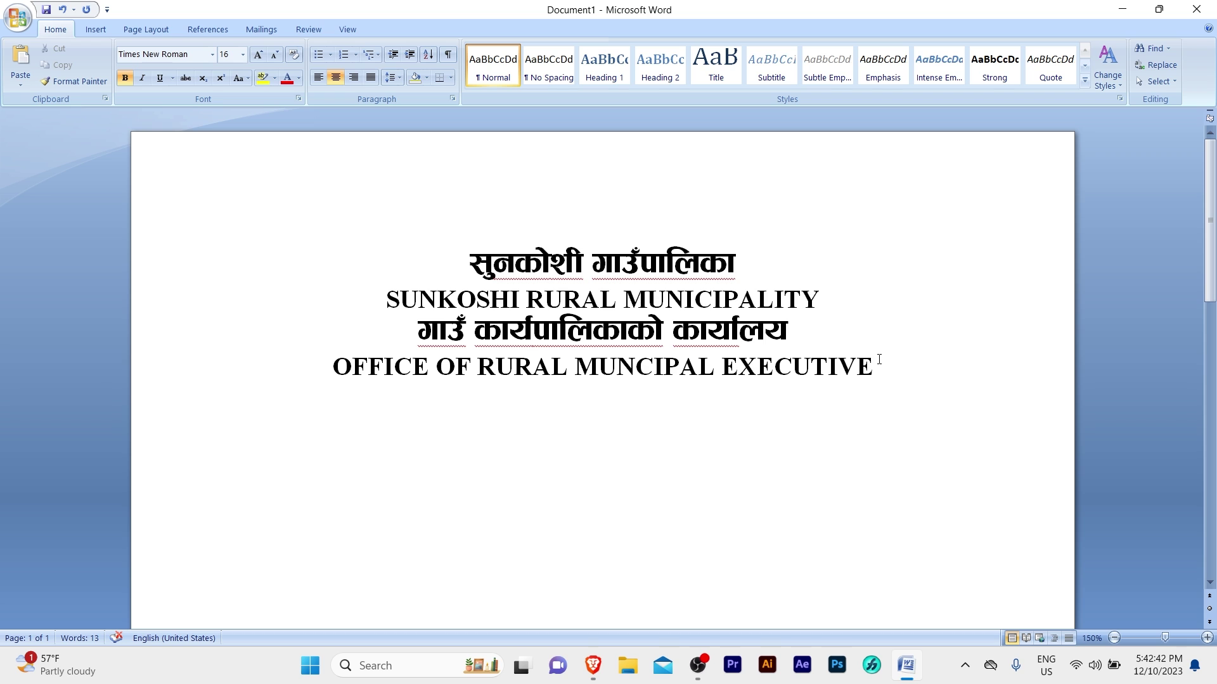
pyautogui.write('4')
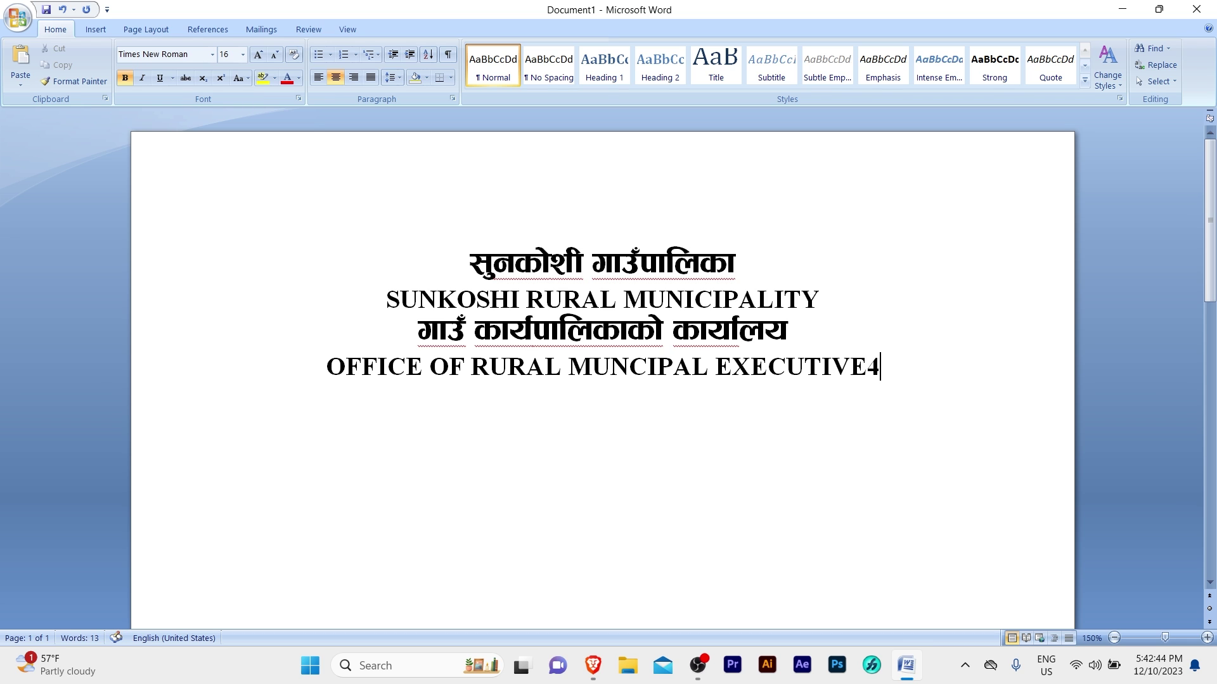
pyautogui.press('BackSpace')
pyautogui.press('Return')
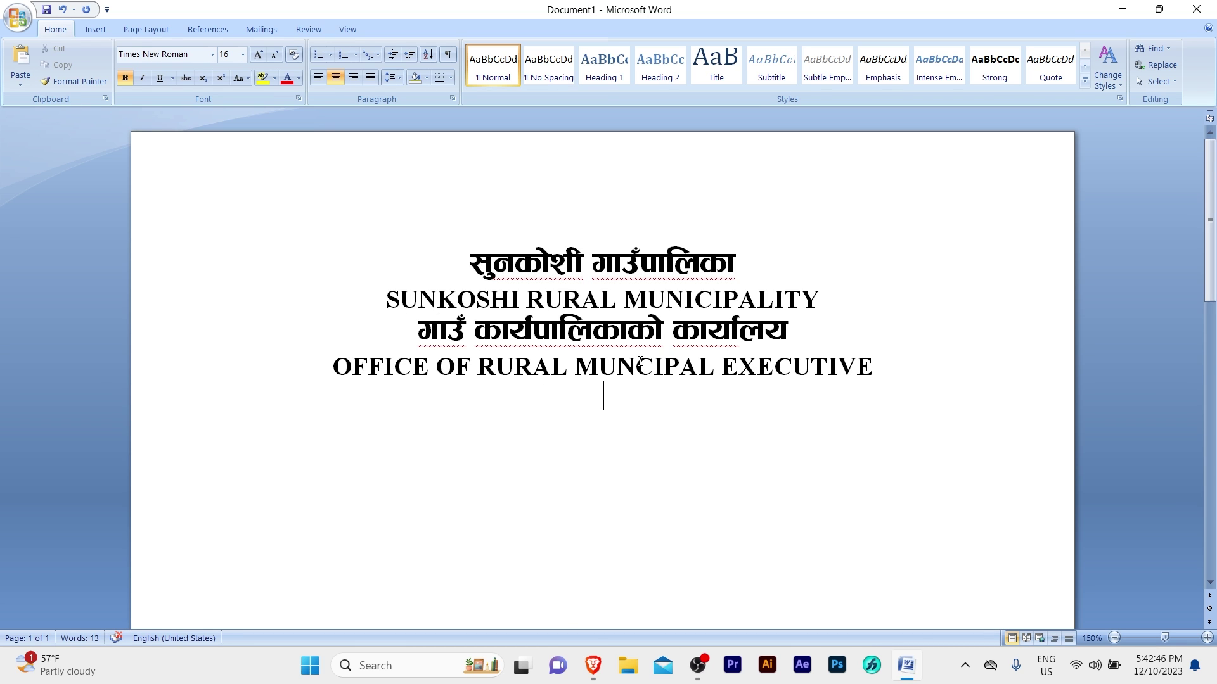
pyautogui.click(705, 326)
# Step: Type the Nepali address 'रामटार, सिन्धुली' in Ganess on the fifth line
pyautogui.moveTo(701, 326); pyautogui.dragTo(731, 327)
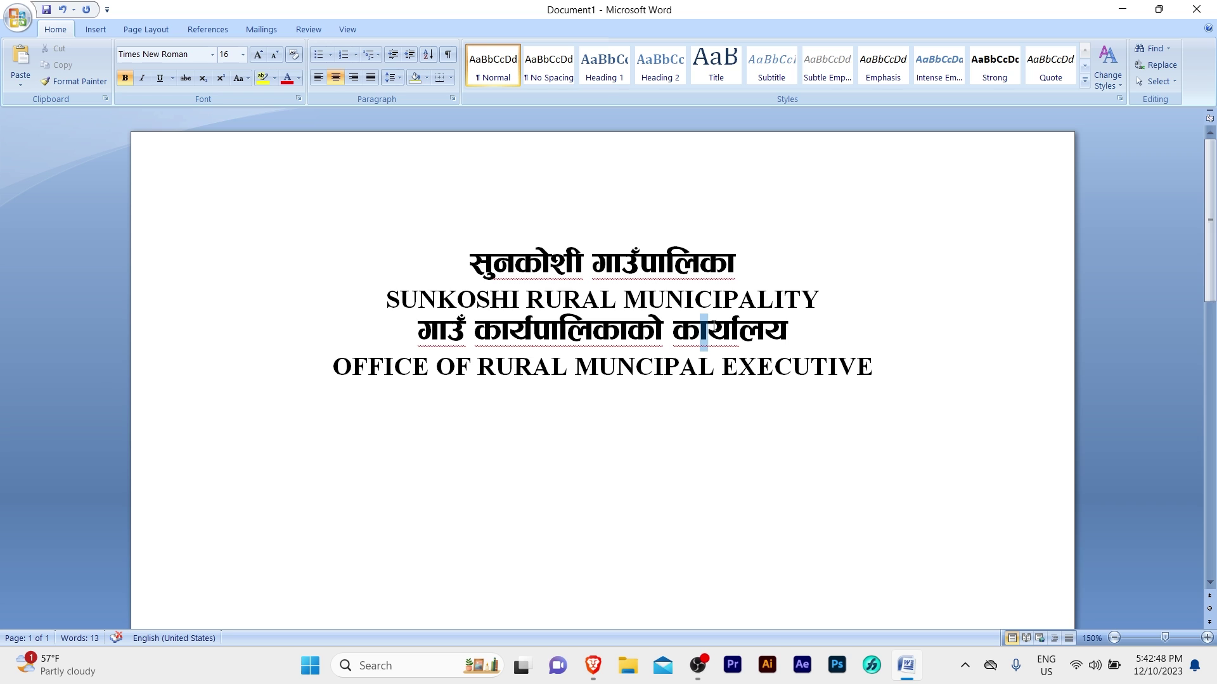
pyautogui.hotkey('ctrl', 'c')
pyautogui.click(555, 414)
pyautogui.hotkey('ctrl', 'v')
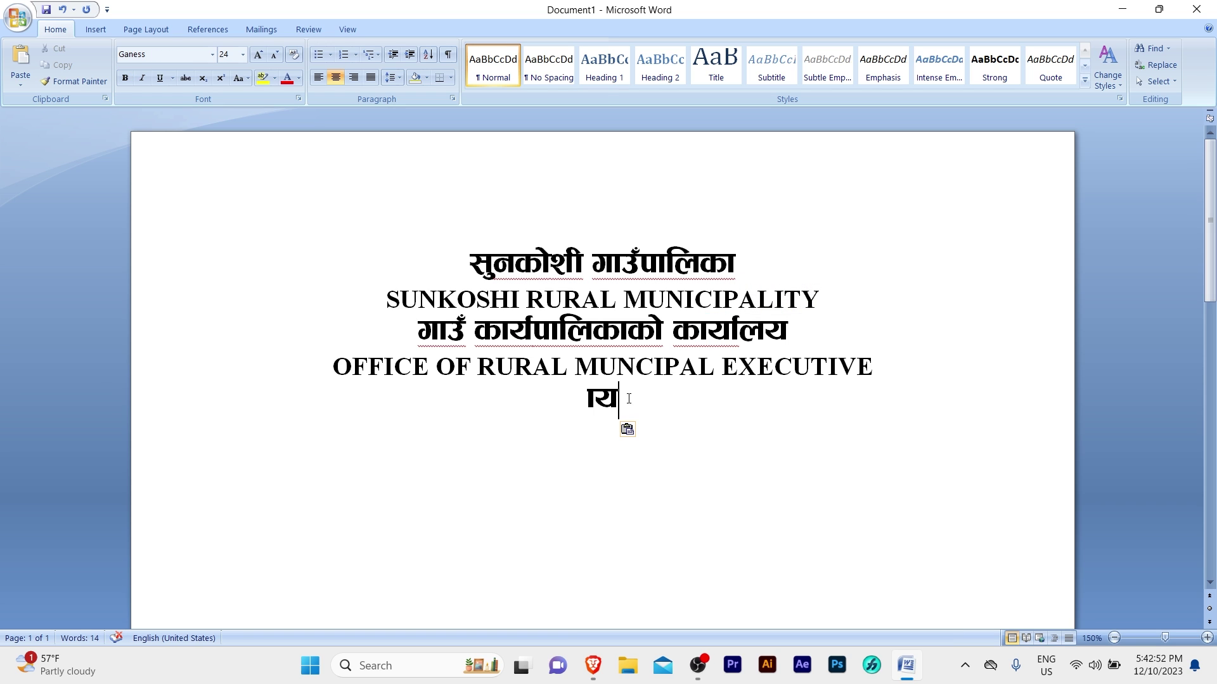
pyautogui.tripleClick(629, 398)
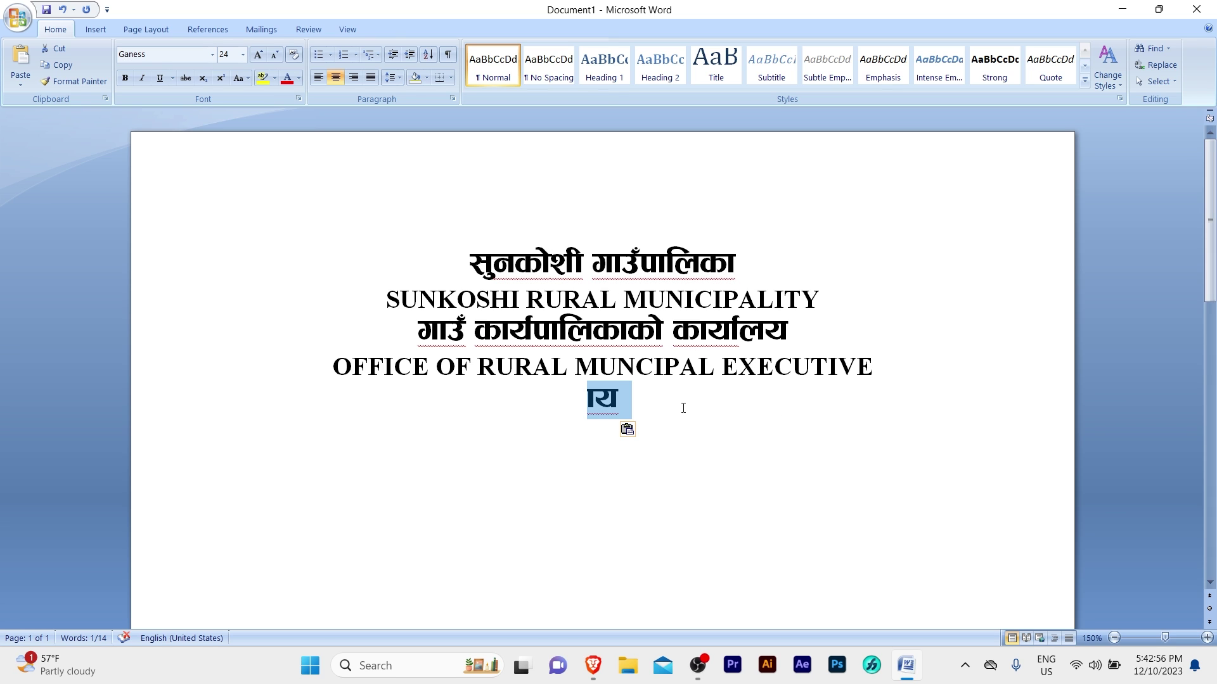
pyautogui.press('BackSpace')
pyautogui.press('BackSpace')
pyautogui.press('BackSpace')
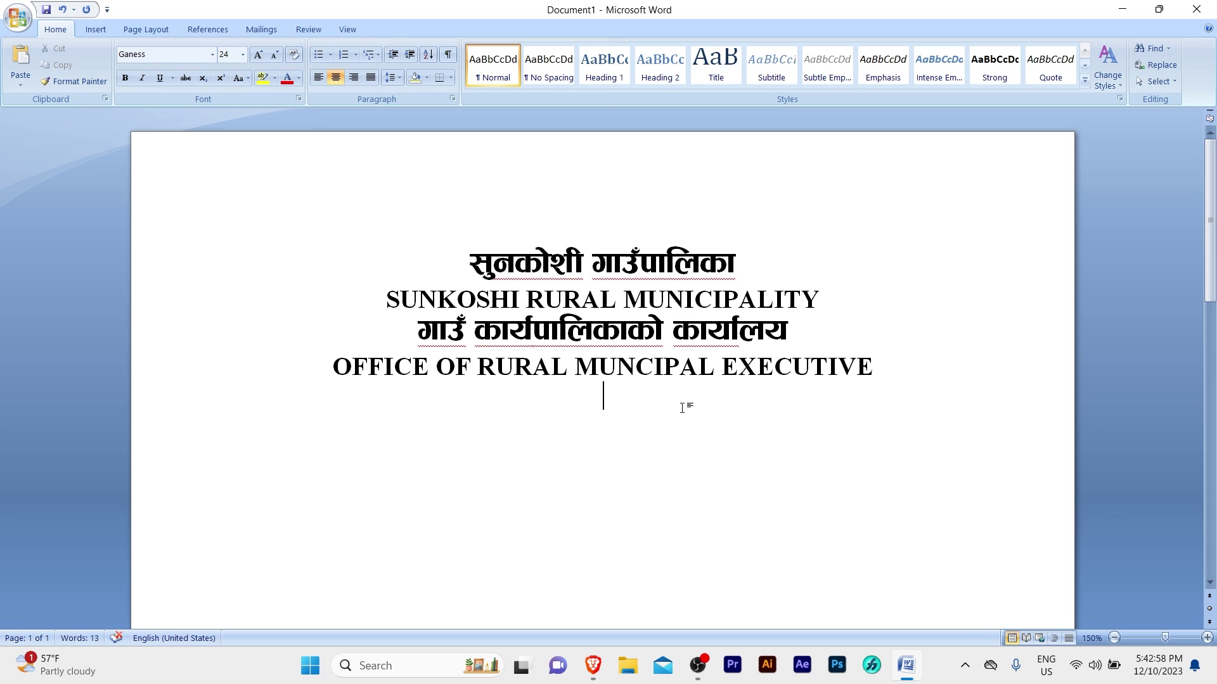
pyautogui.write('रामटार,')
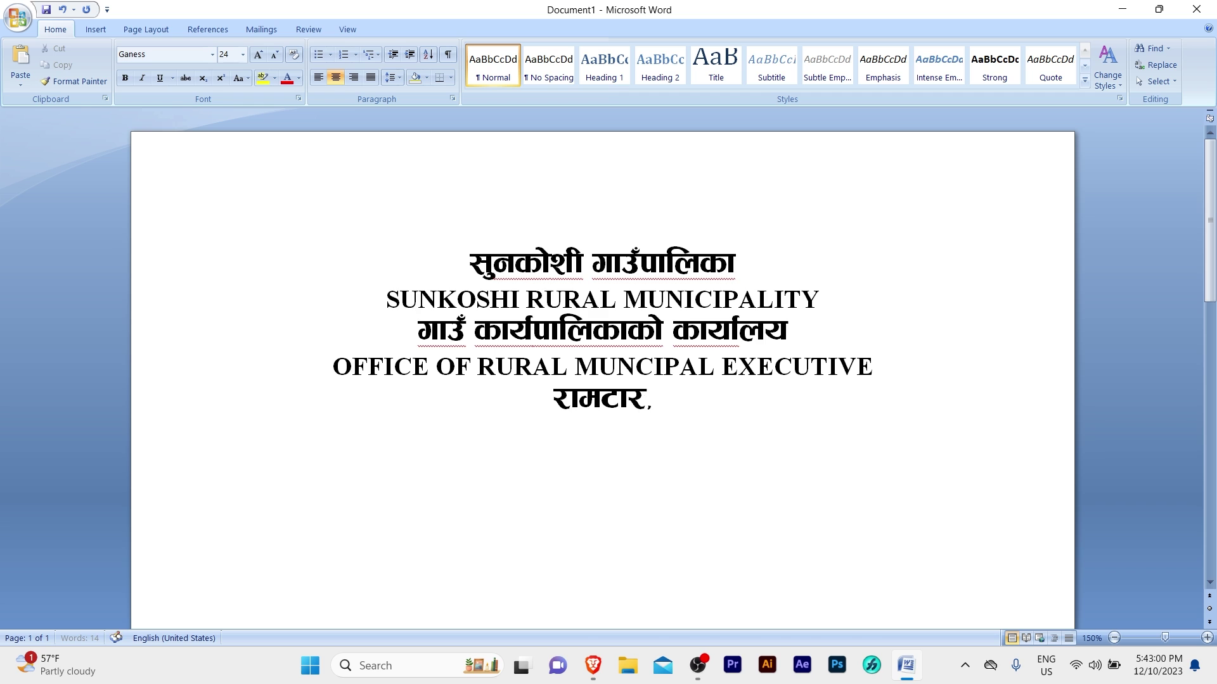
pyautogui.write(' सिन्धुली')
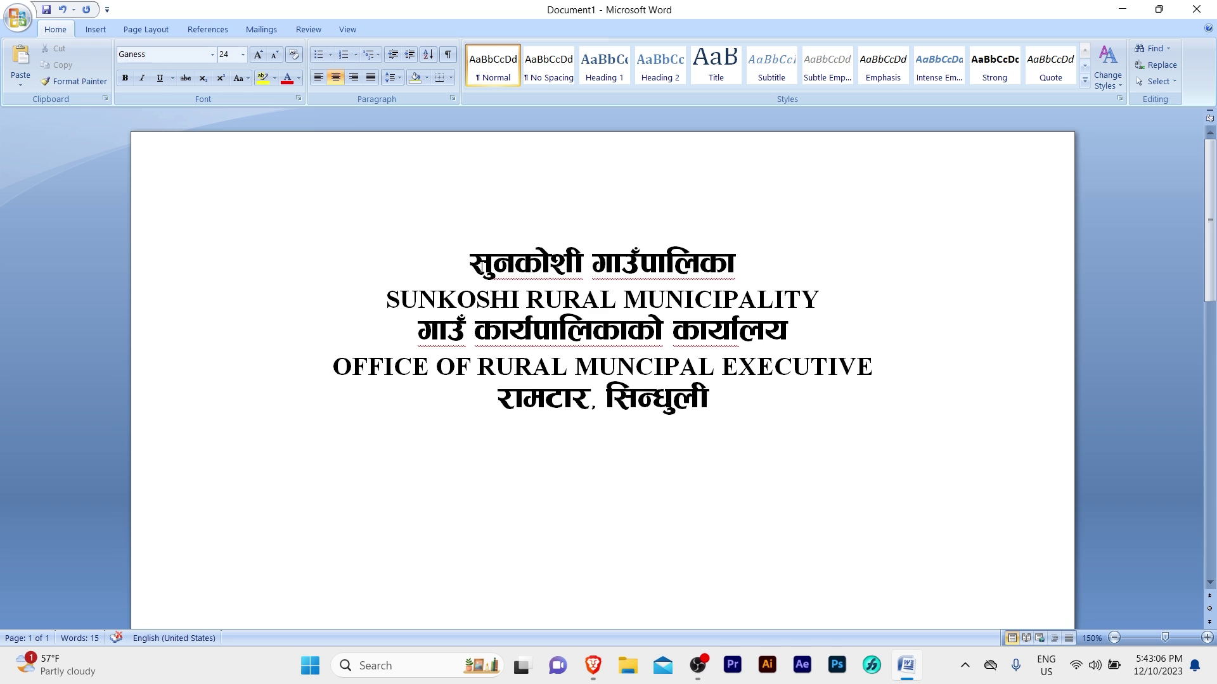
# Step: Color all five heading lines Red from the Font Color standard colors
pyautogui.moveTo(469, 251); pyautogui.dragTo(733, 393)
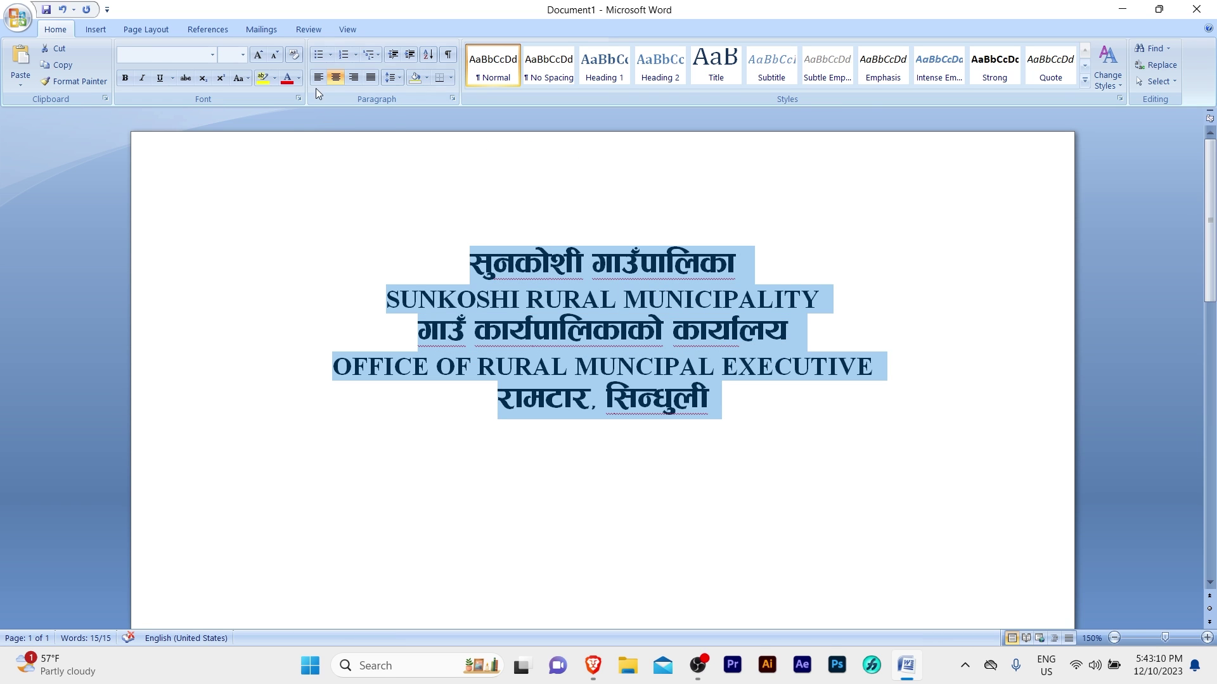
pyautogui.click(299, 77)
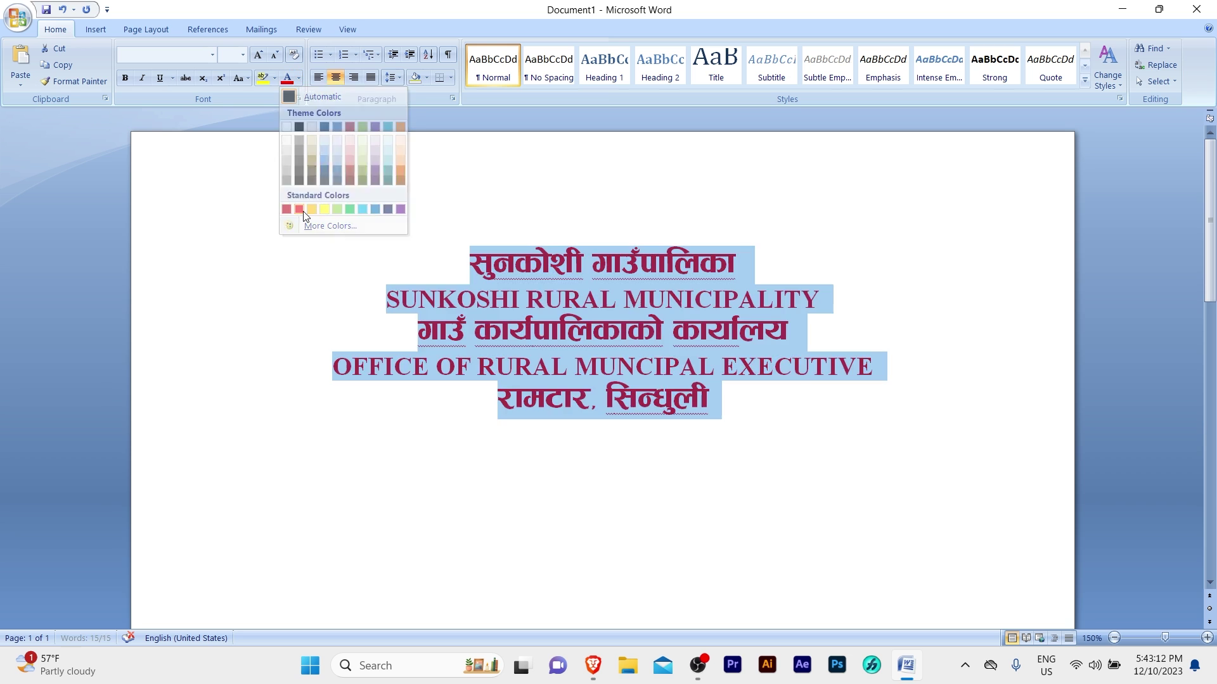
pyautogui.click(298, 209)
pyautogui.click(762, 393)
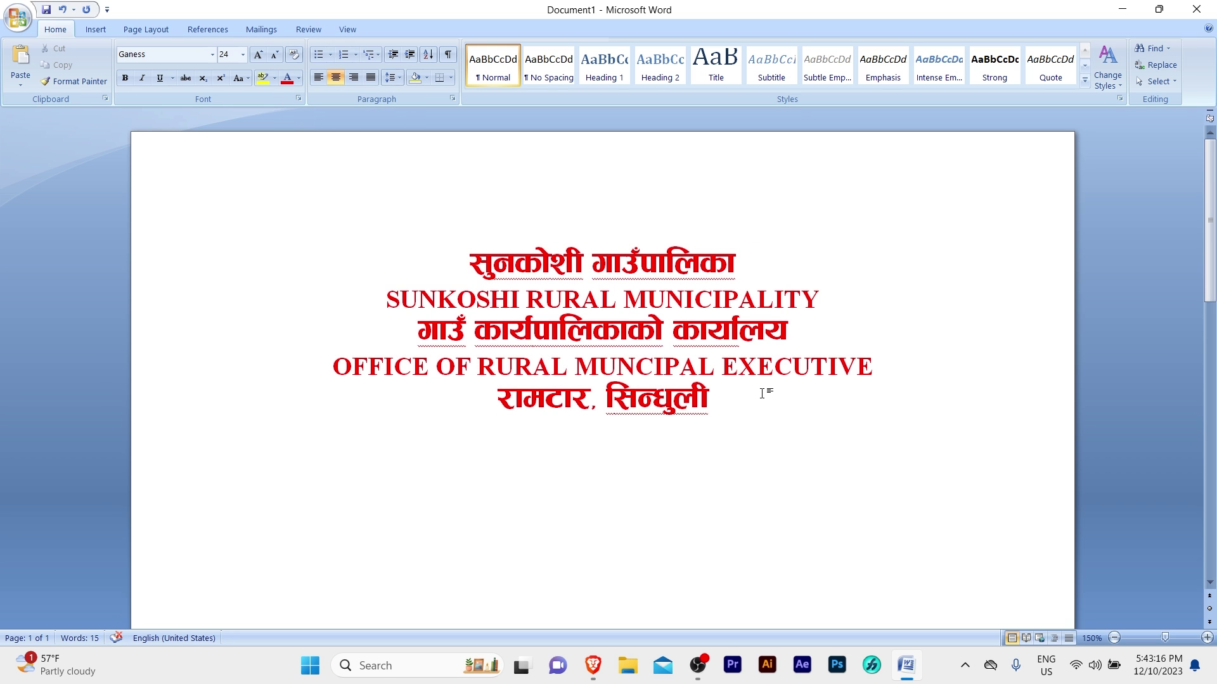
# Step: Reduce the address line 'रामटार, सिन्धुली' to 16 pt, trying 18 pt first
pyautogui.doubleClick(733, 394)
pyautogui.moveTo(733, 394); pyautogui.dragTo(503, 391)
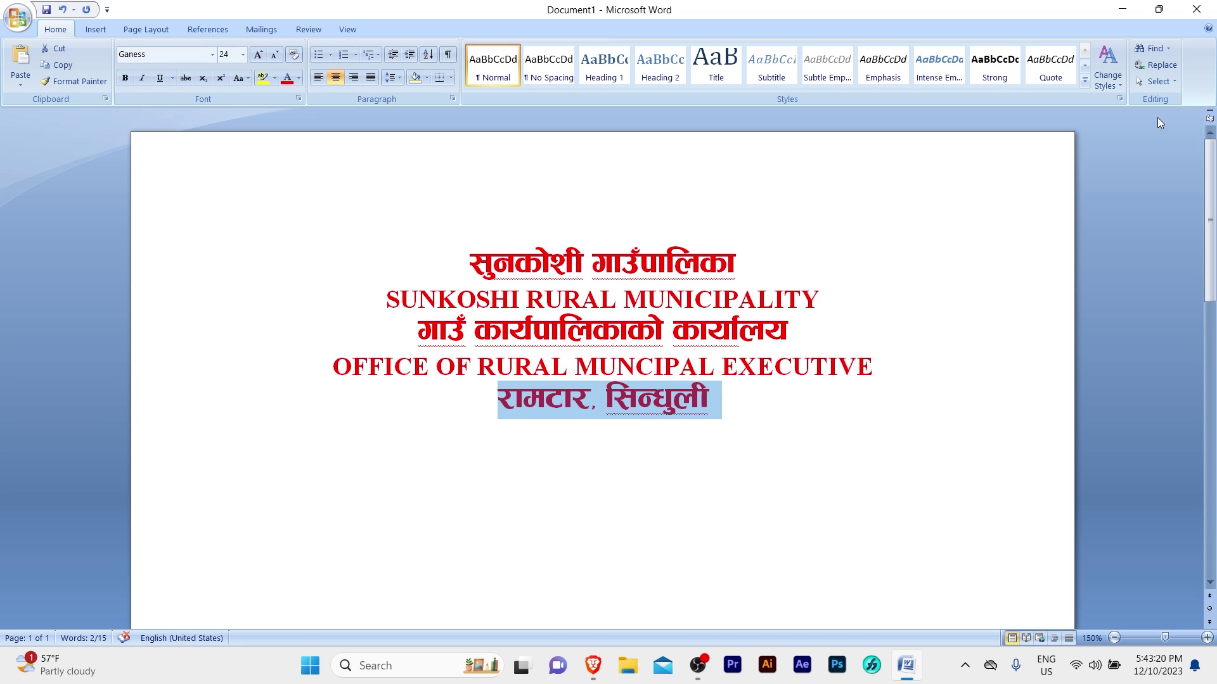
pyautogui.click(229, 58)
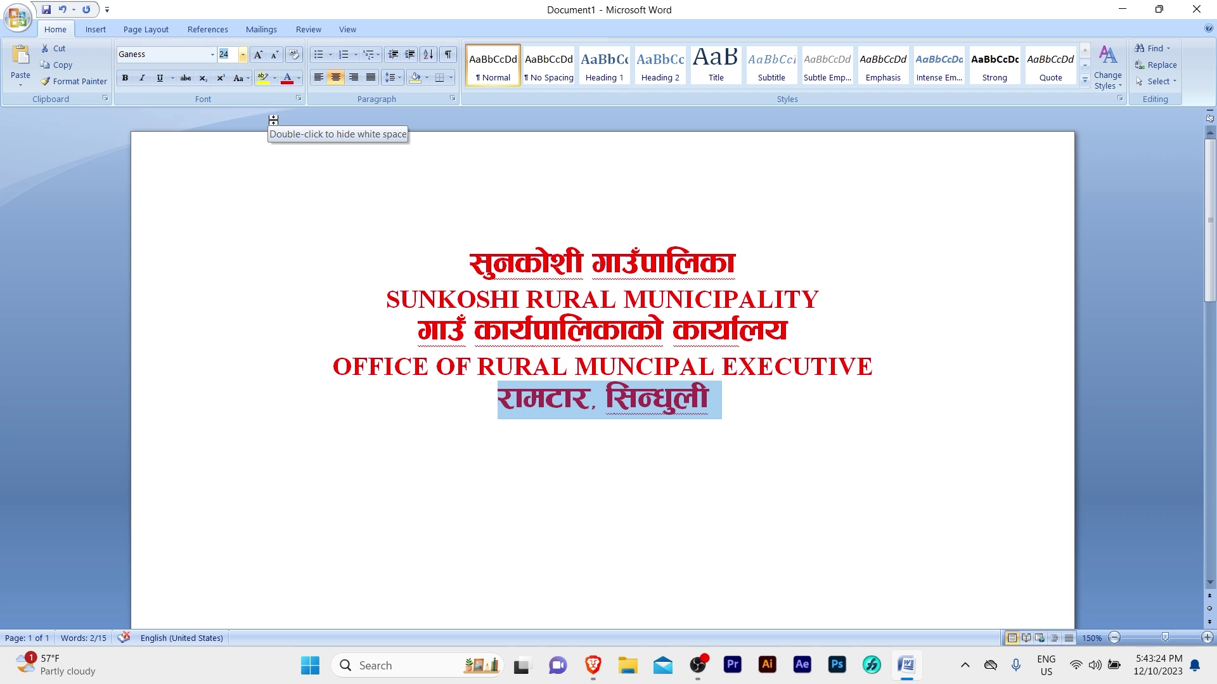
pyautogui.write('18')
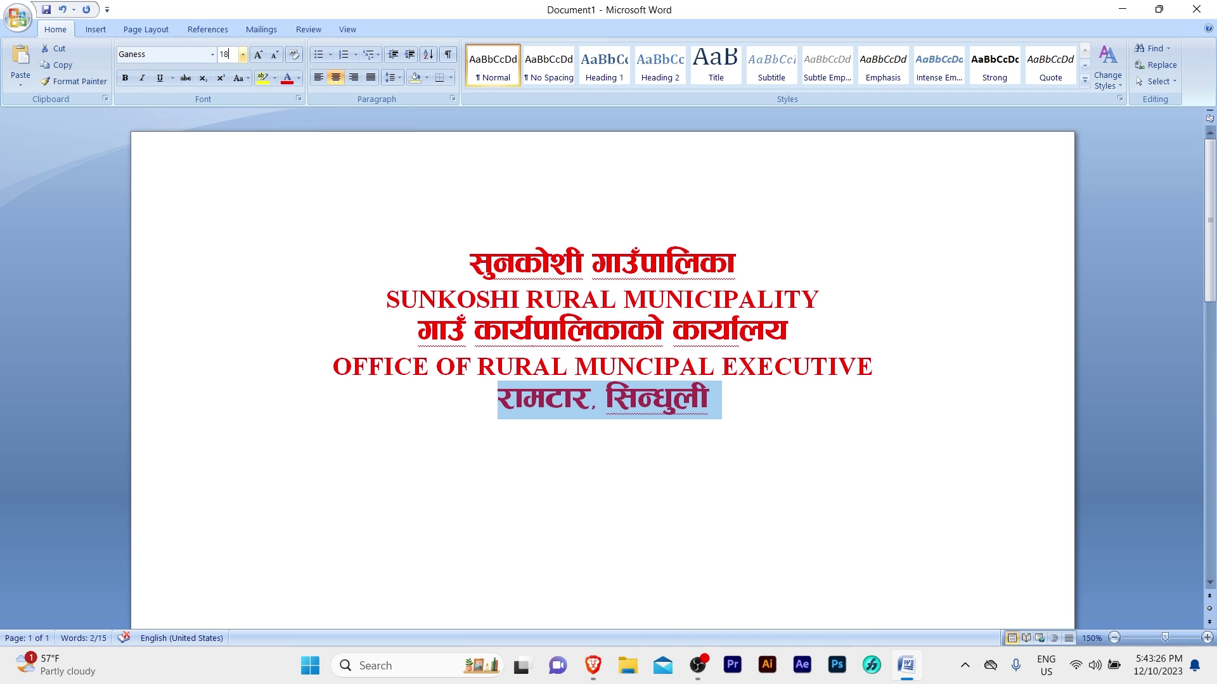
pyautogui.press('Return')
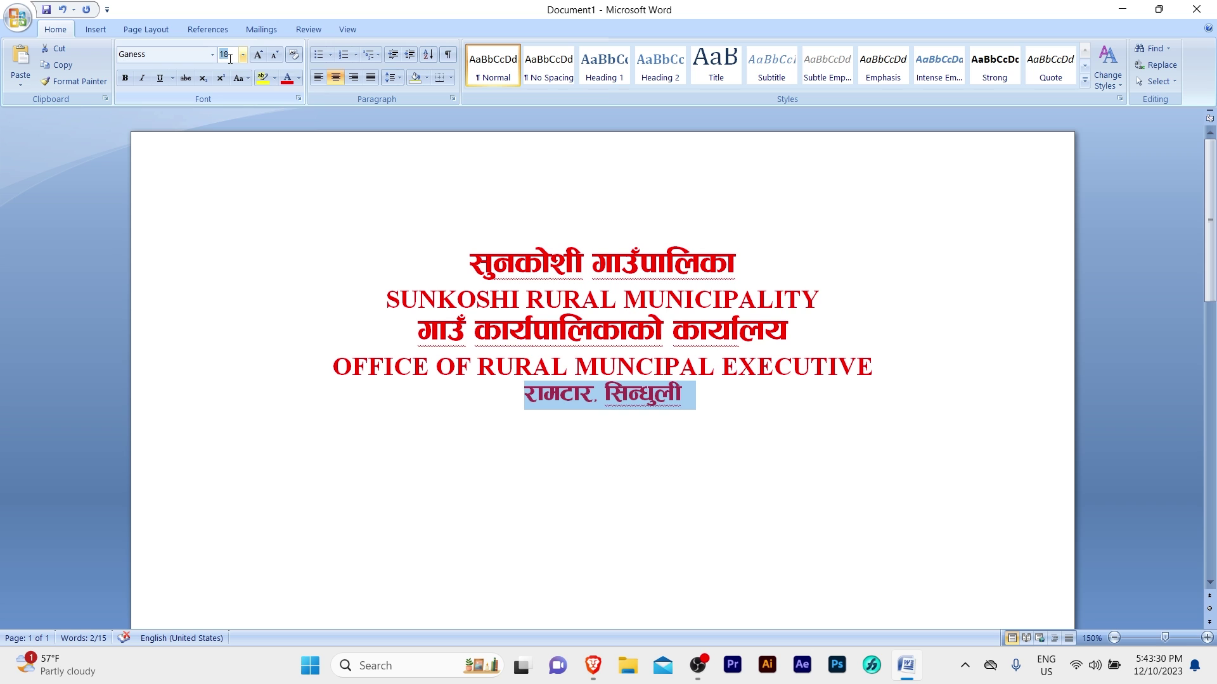
pyautogui.press('BackSpace')
pyautogui.write('6')
pyautogui.press('Return')
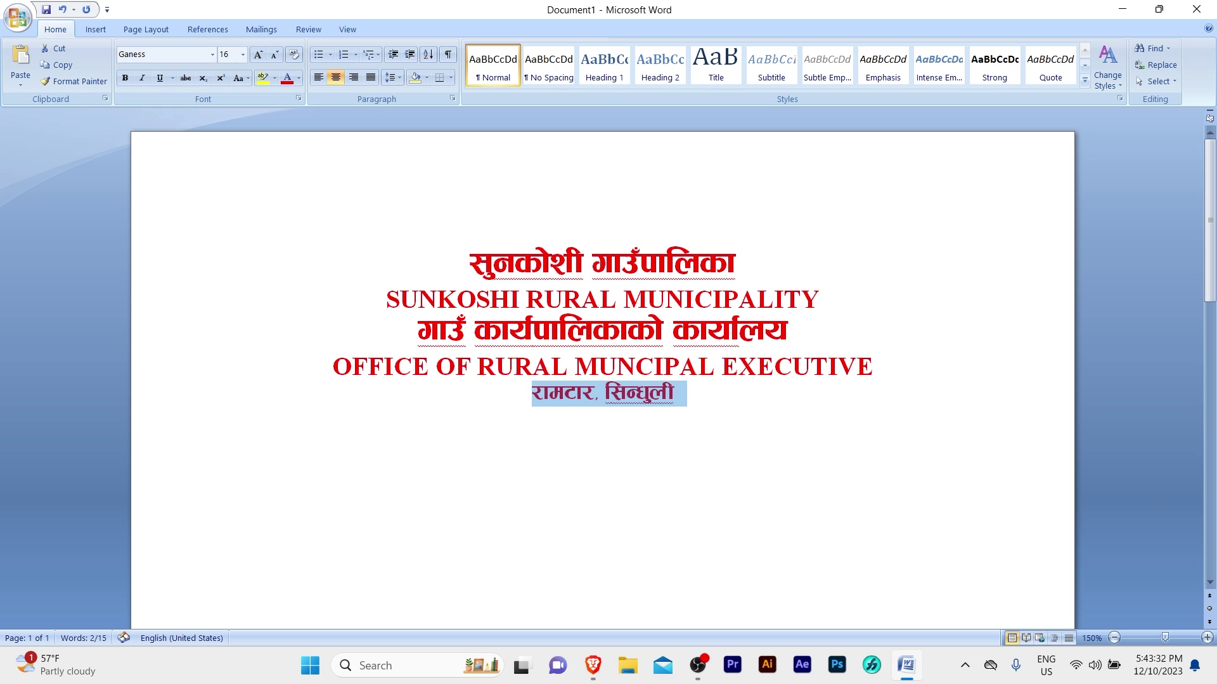
pyautogui.click(712, 389)
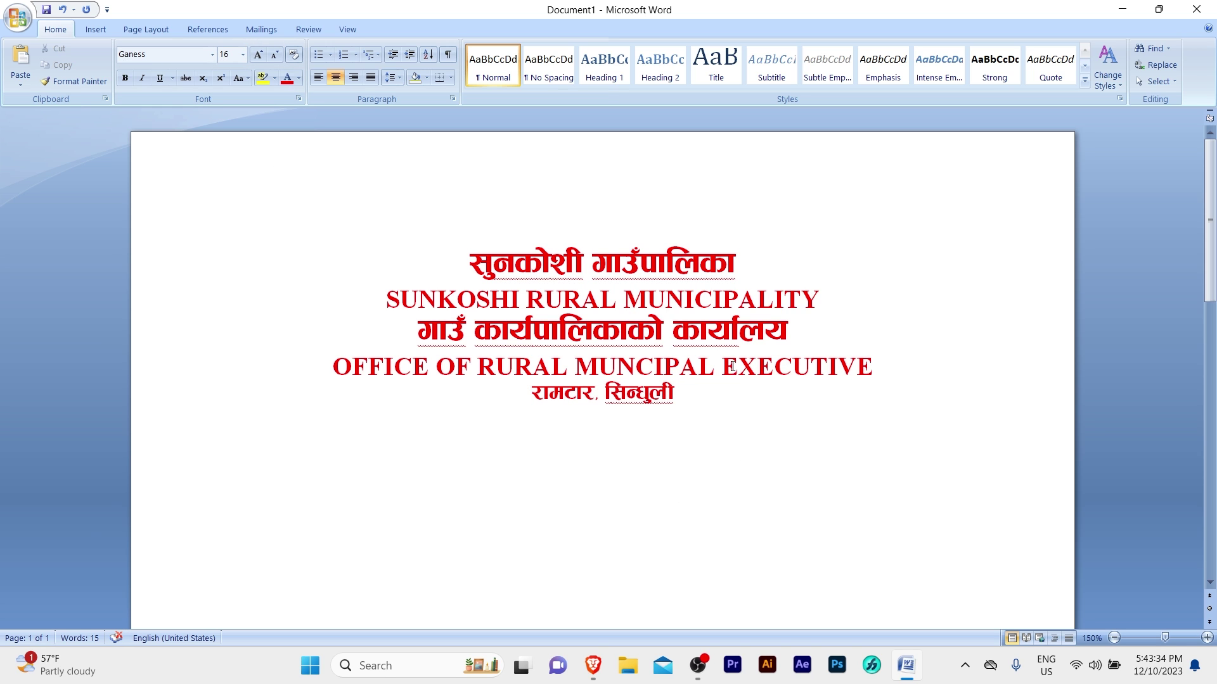
pyautogui.moveTo(722, 367); pyautogui.dragTo(775, 365)
pyautogui.hotkey('ctrl', 'c')
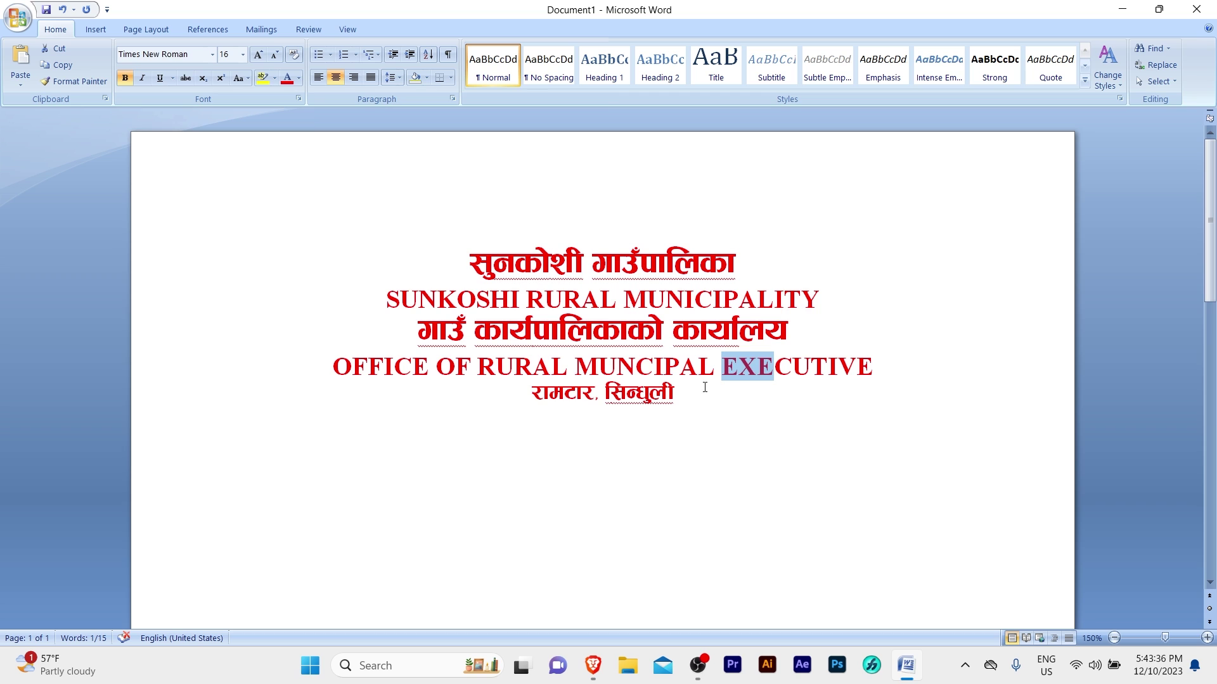
# Step: Add 'RAMTAR, SINDHULI' on a new line, typed over pasted 'EXE' to keep bold red Times New Roman
pyautogui.click(706, 393)
pyautogui.press('Return')
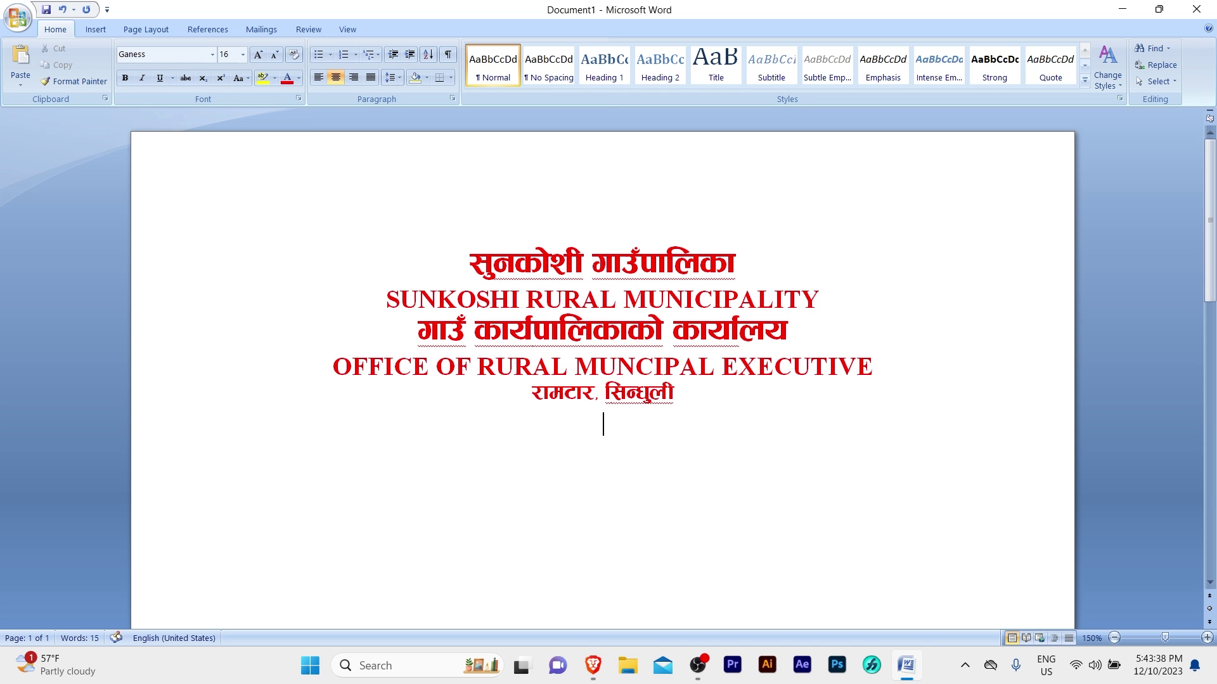
pyautogui.hotkey('ctrl', 'v')
pyautogui.moveTo(728, 423); pyautogui.dragTo(567, 428)
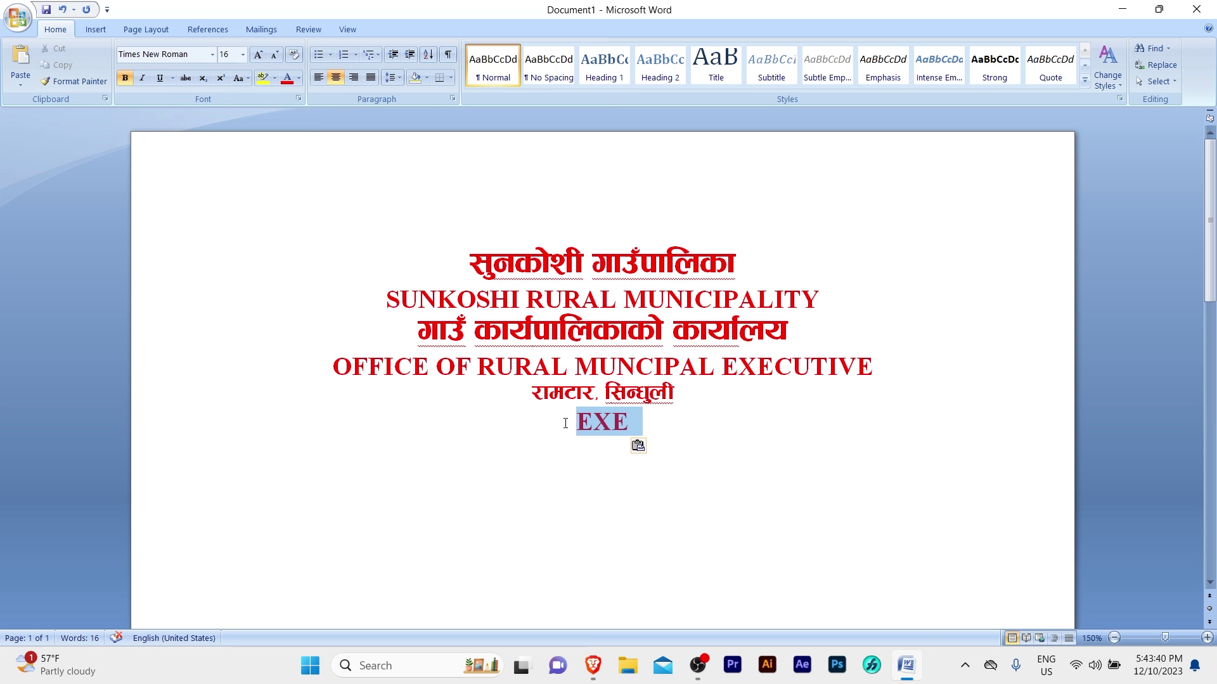
pyautogui.write('R')
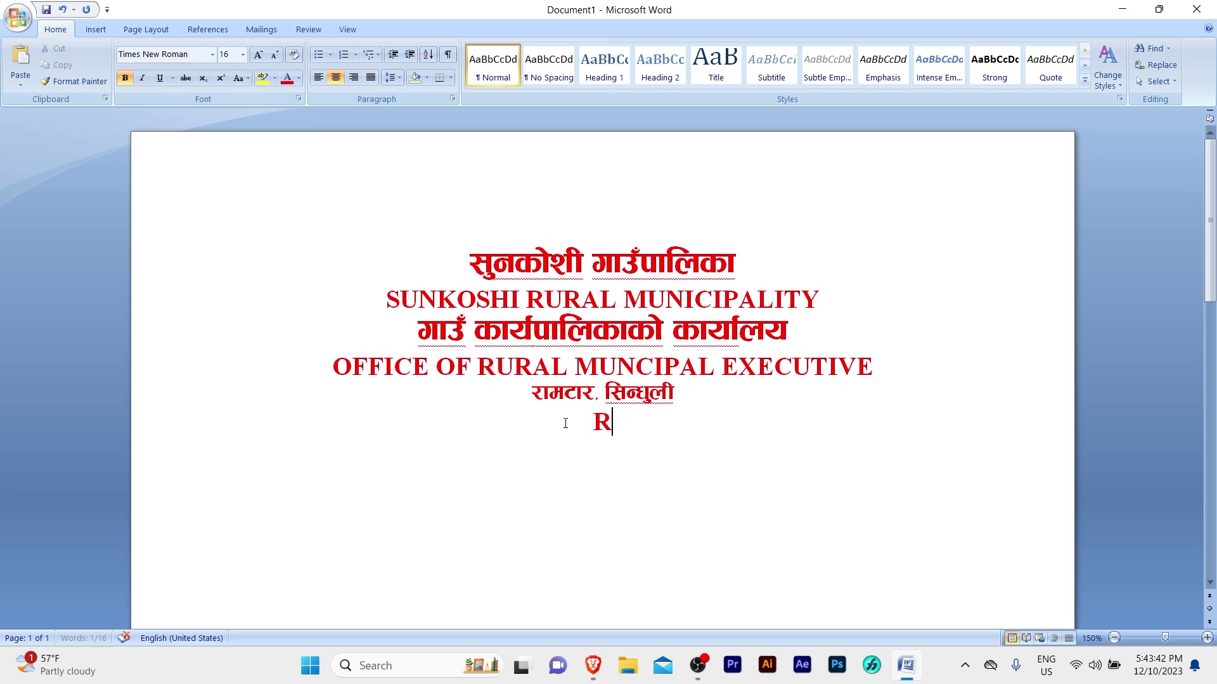
pyautogui.write('AMTAR, ')
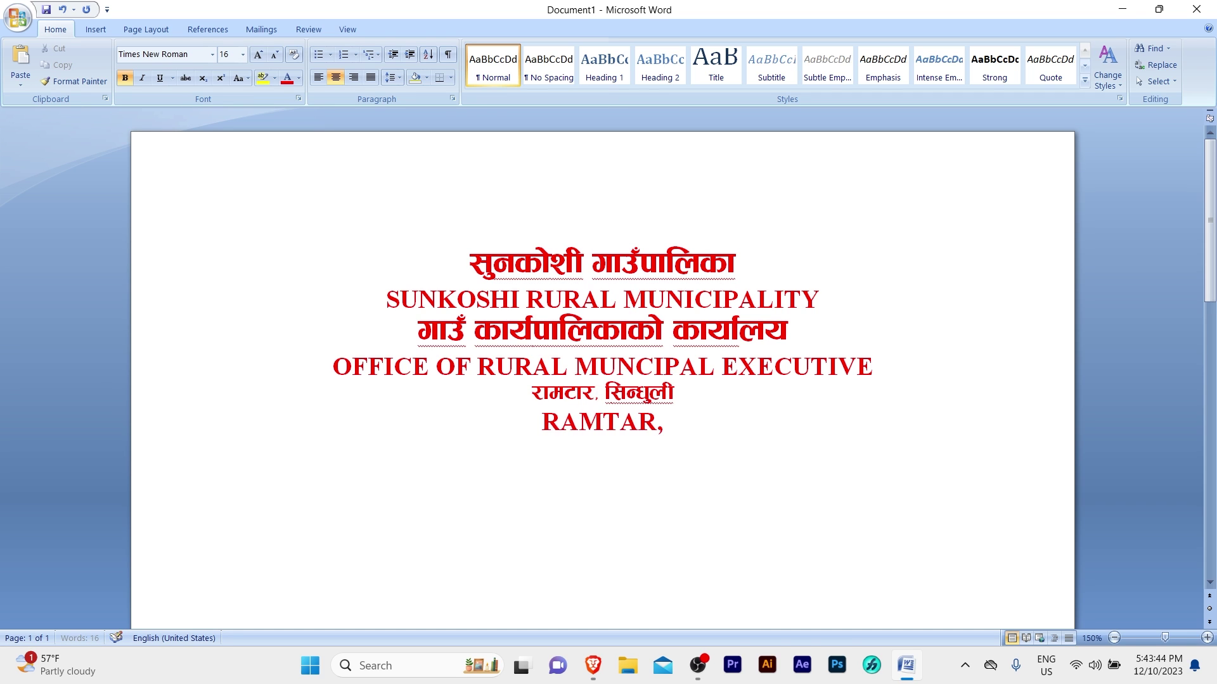
pyautogui.write('SINDHULI')
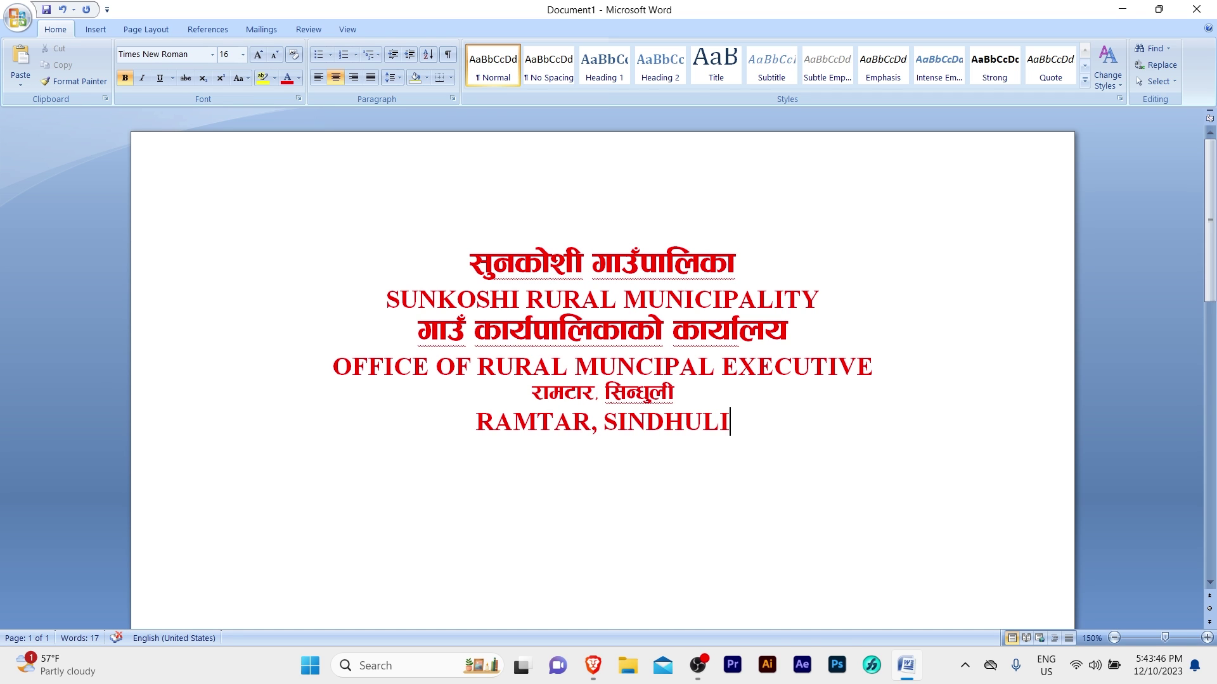
# Step: Shrink the 'RAMTAR, SINDHULI' line to 12 pt, via 14 pt
pyautogui.click(701, 423)
pyautogui.moveTo(742, 422); pyautogui.dragTo(483, 423)
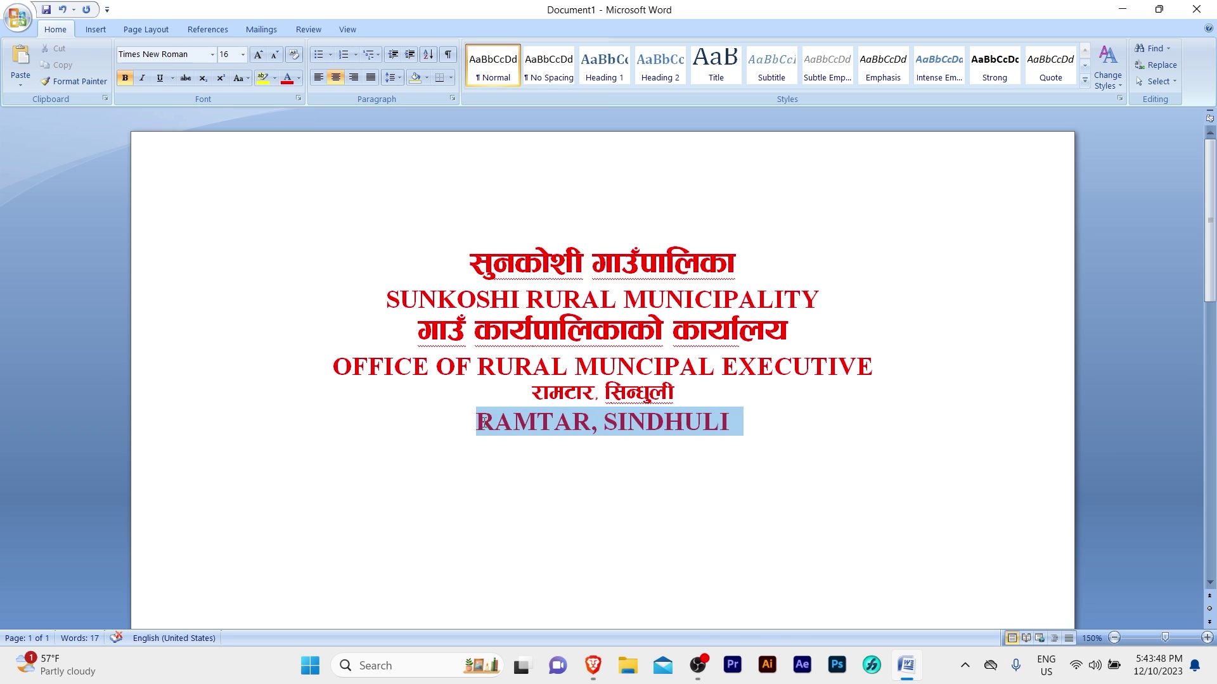
pyautogui.click(218, 54)
pyautogui.click(221, 54)
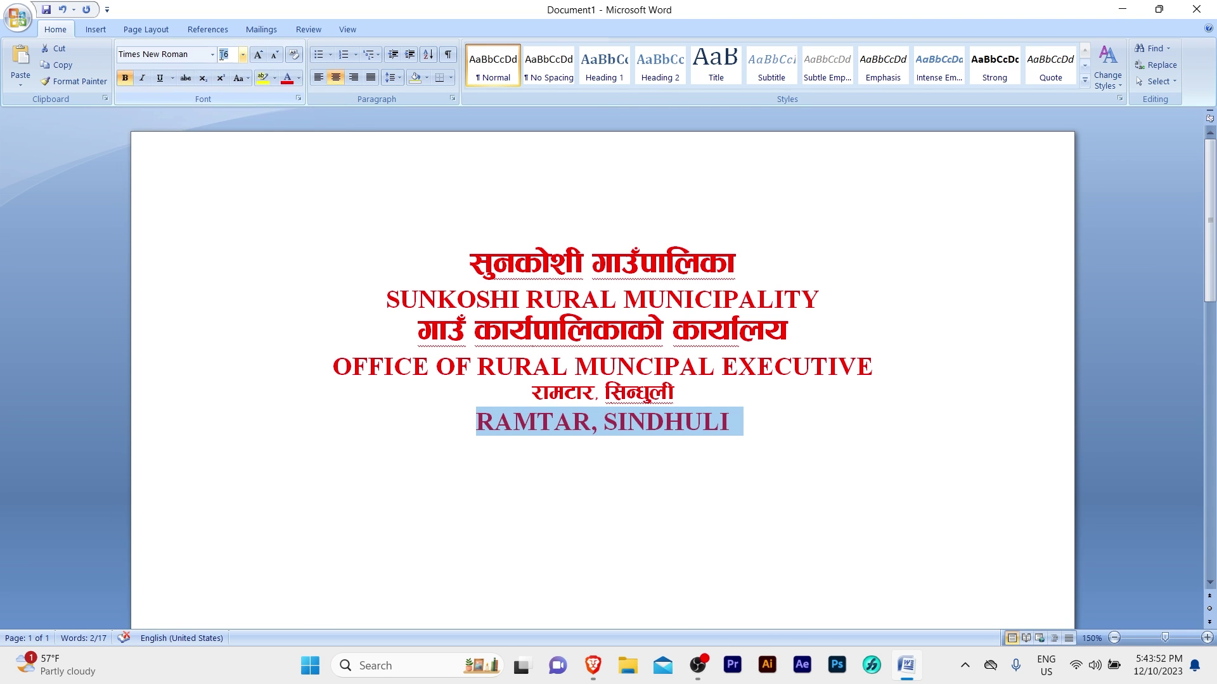
pyautogui.write('14')
pyautogui.press('Return')
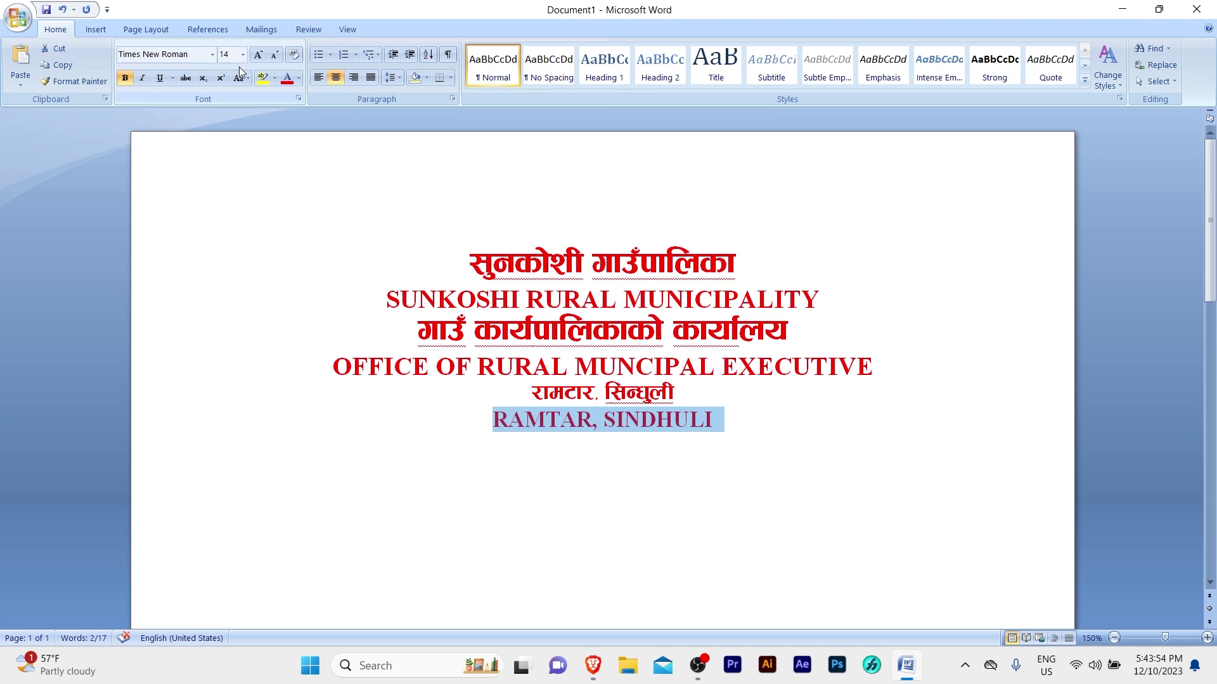
pyautogui.click(229, 55)
pyautogui.write('1')
pyautogui.press('Return')
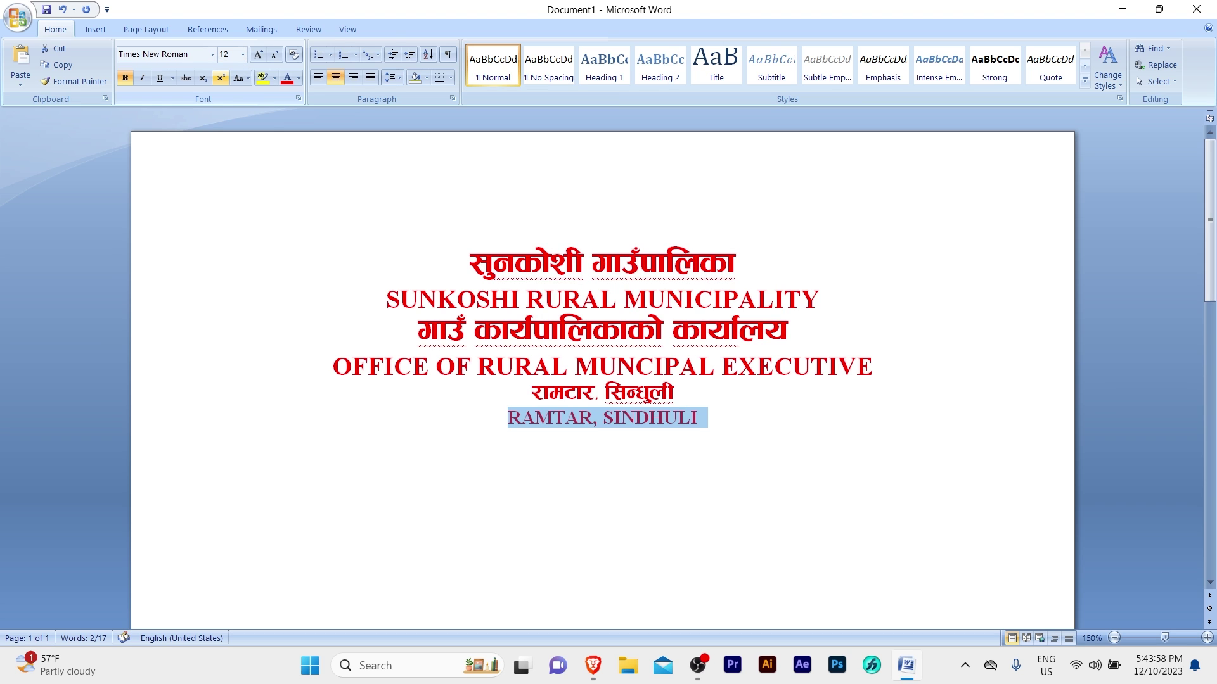
pyautogui.click(637, 396)
pyautogui.click(719, 408)
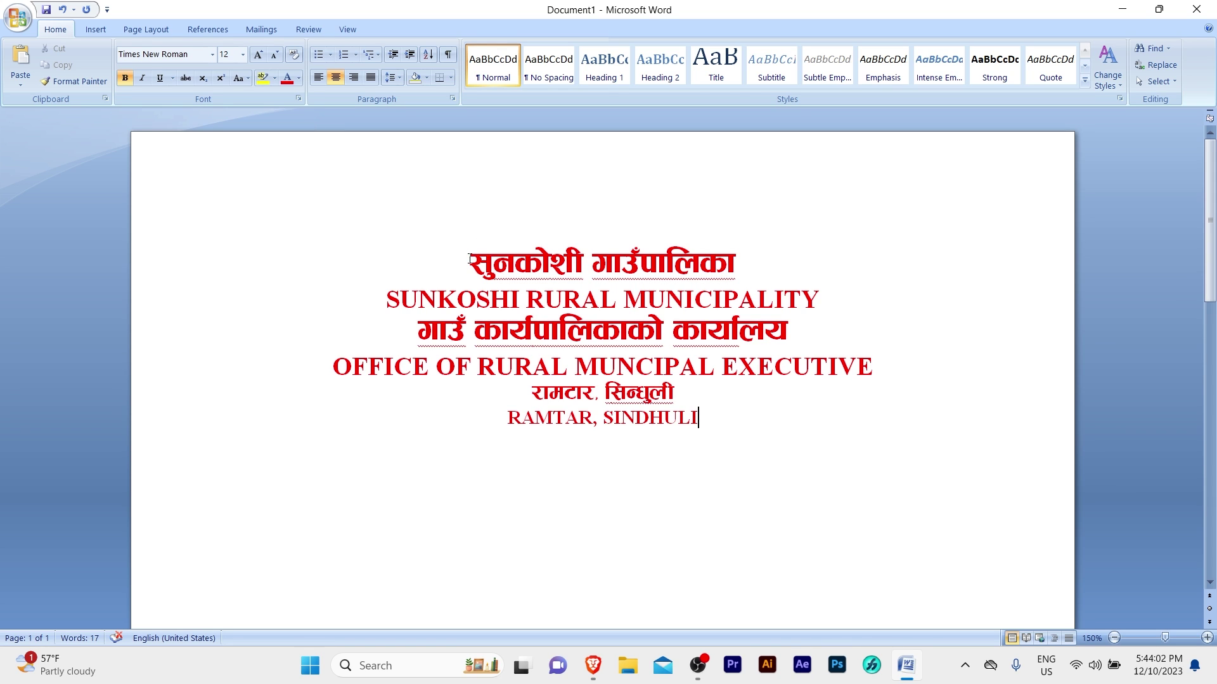
# Step: Resize the first Nepali heading to 22 pt and SUNKOSHI RURAL MUNICIPALITY to 15 pt
pyautogui.moveTo(469, 259); pyautogui.dragTo(716, 263)
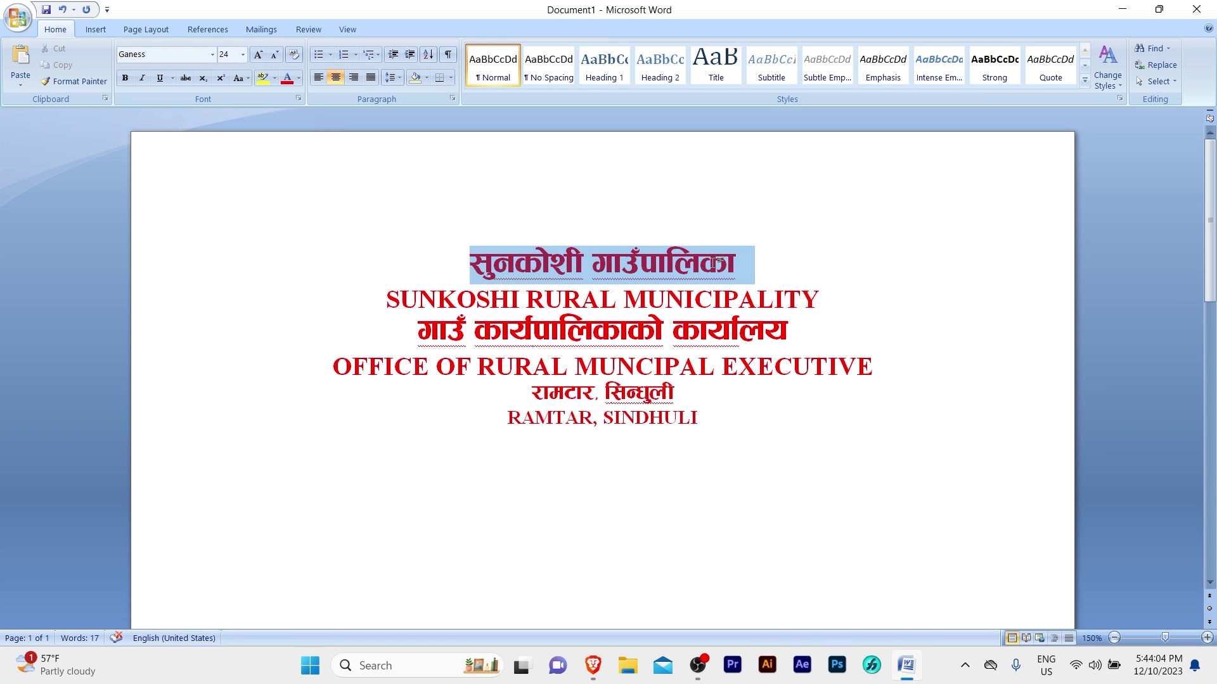
pyautogui.click(233, 58)
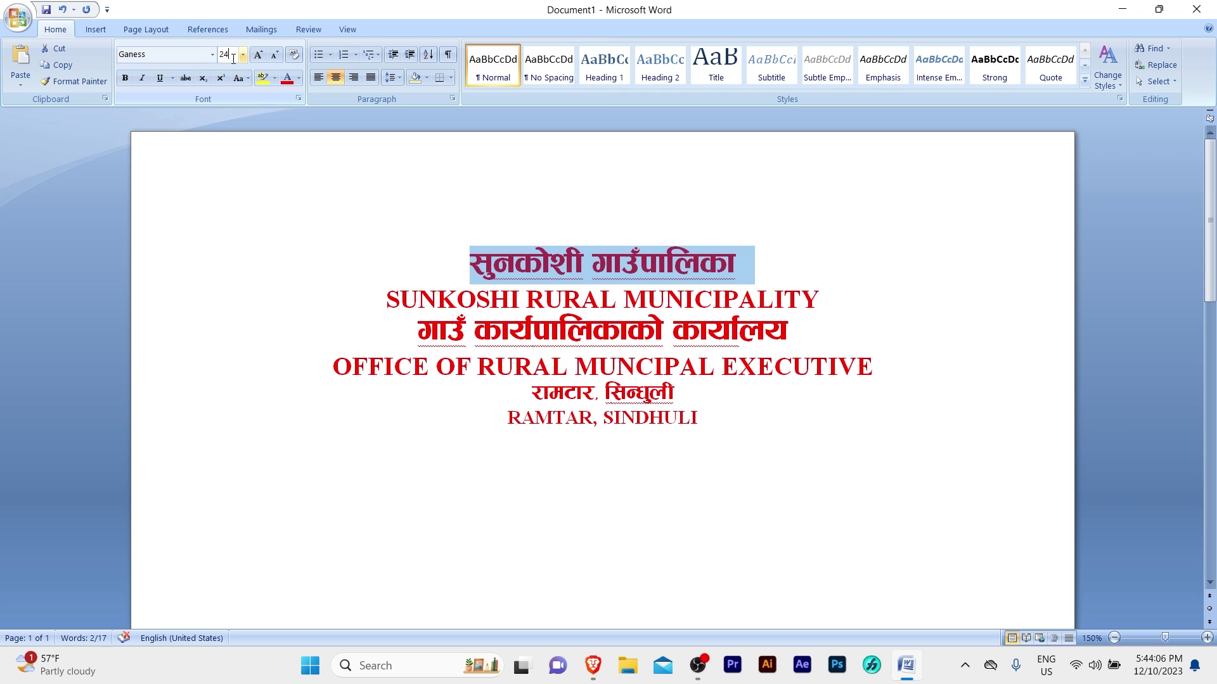
pyautogui.doubleClick(228, 55)
pyautogui.write('22')
pyautogui.press('Return')
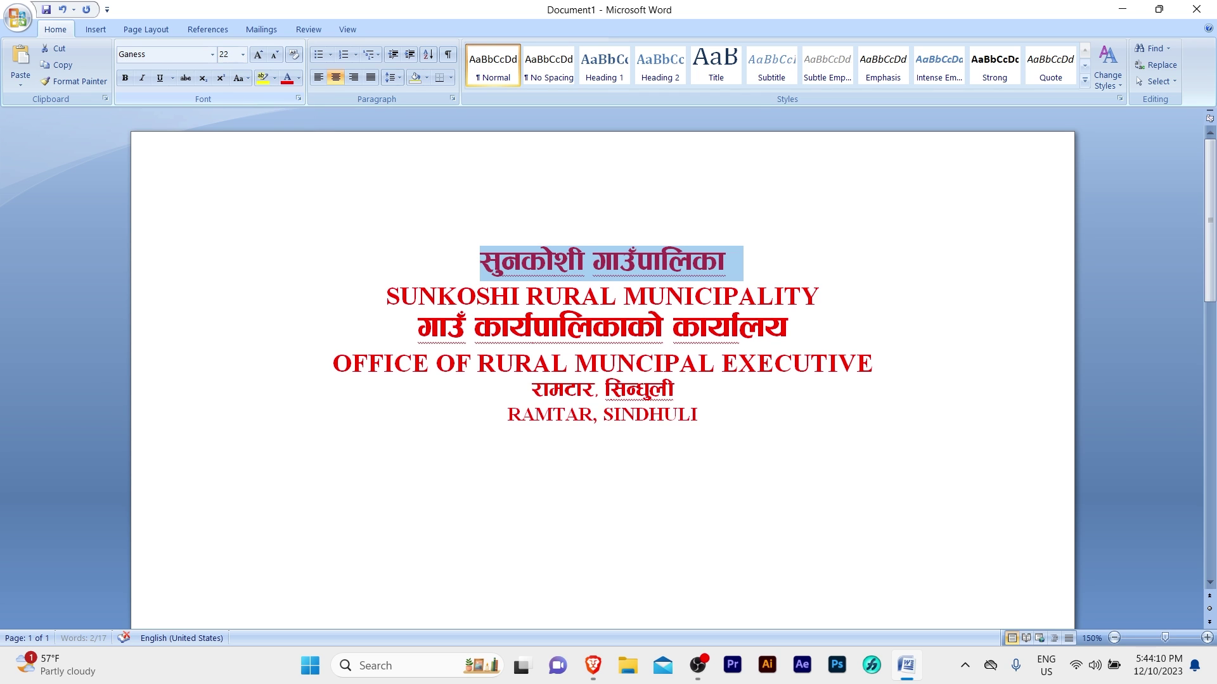
pyautogui.moveTo(383, 296); pyautogui.dragTo(787, 292)
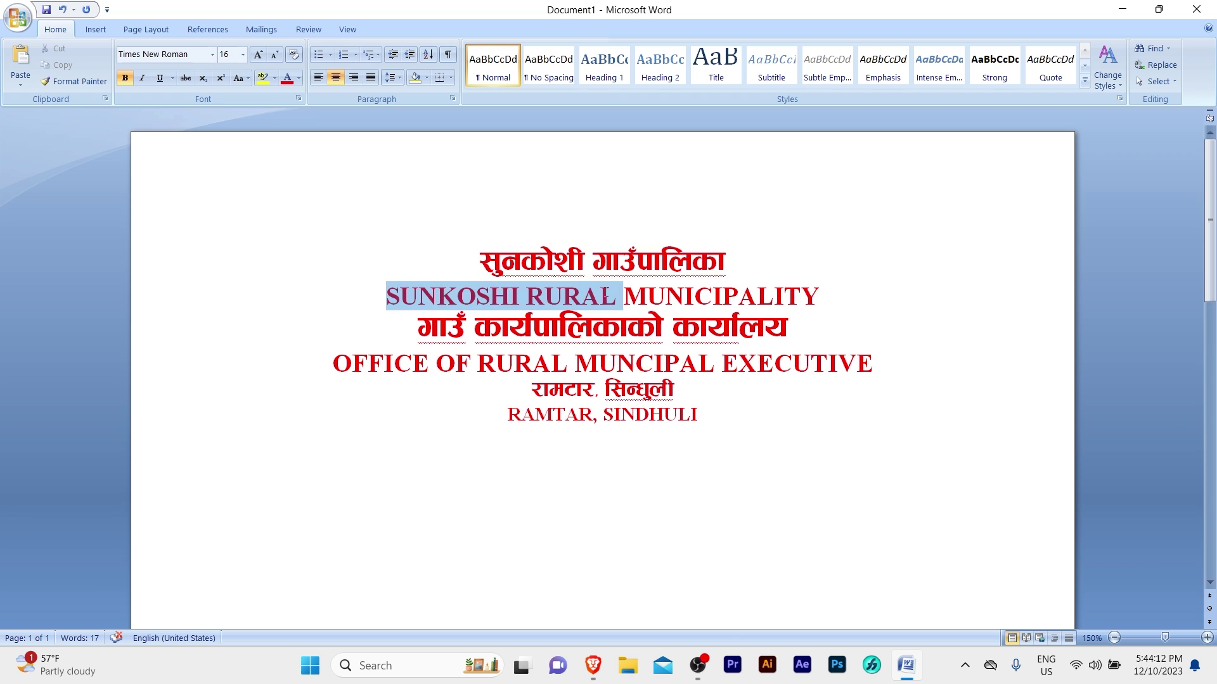
pyautogui.click(226, 55)
pyautogui.write('15')
pyautogui.press('Return')
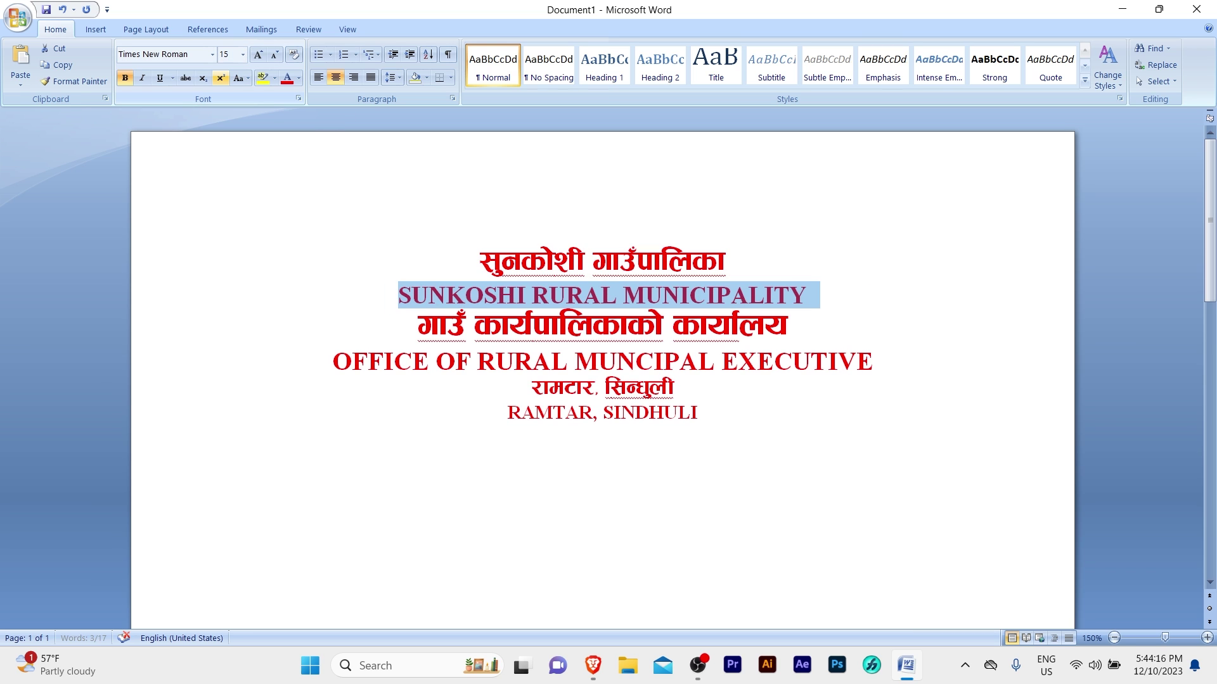
# Step: Set the Nepali office line to 20 pt and OFFICE OF RURAL MUNCIPAL EXECUTIVE to 14 pt
pyautogui.moveTo(419, 327); pyautogui.dragTo(769, 324)
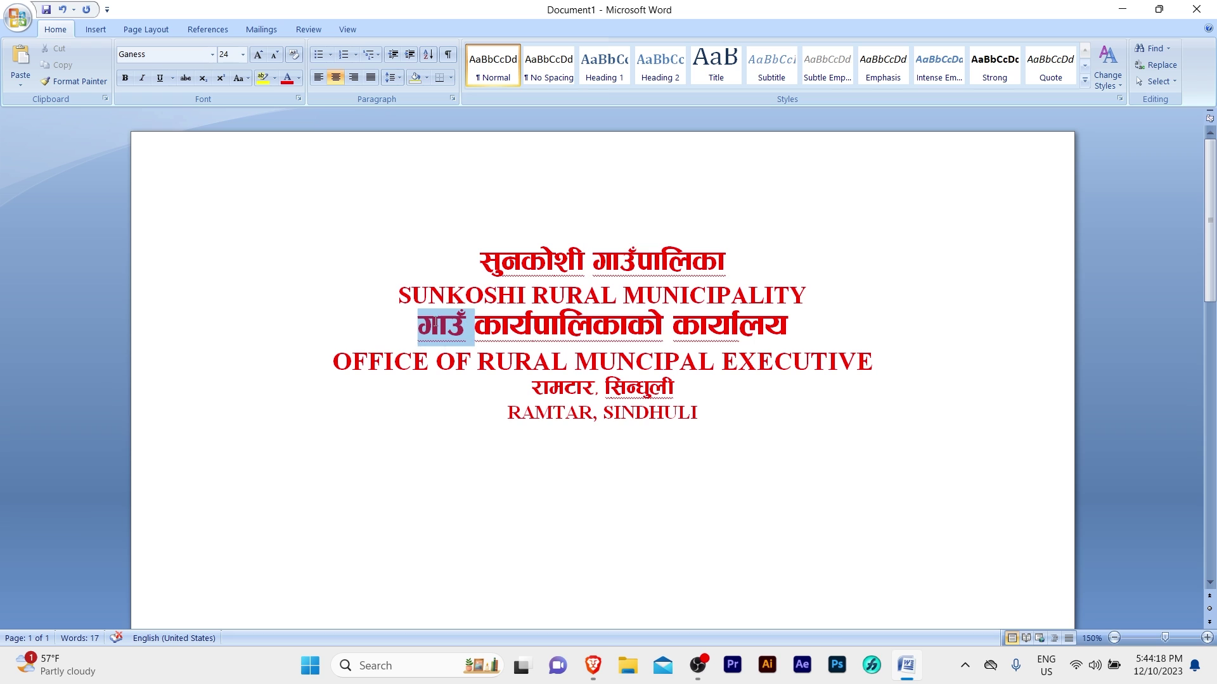
pyautogui.click(229, 56)
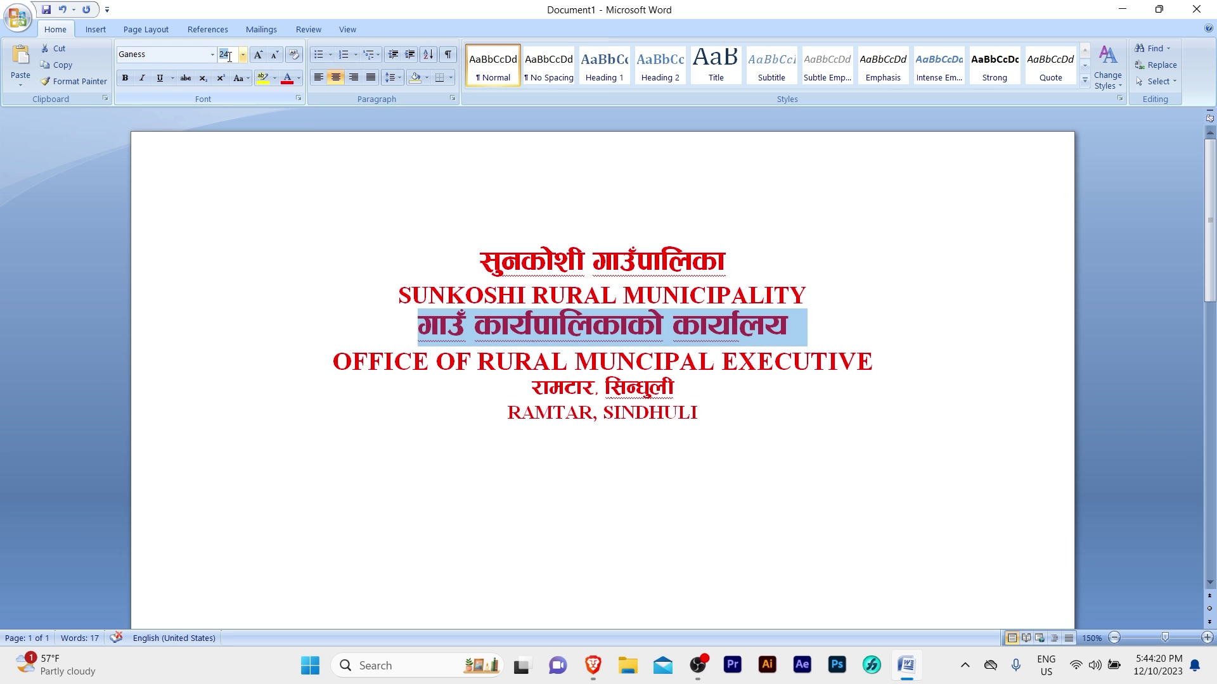
pyautogui.write('20')
pyautogui.press('Return')
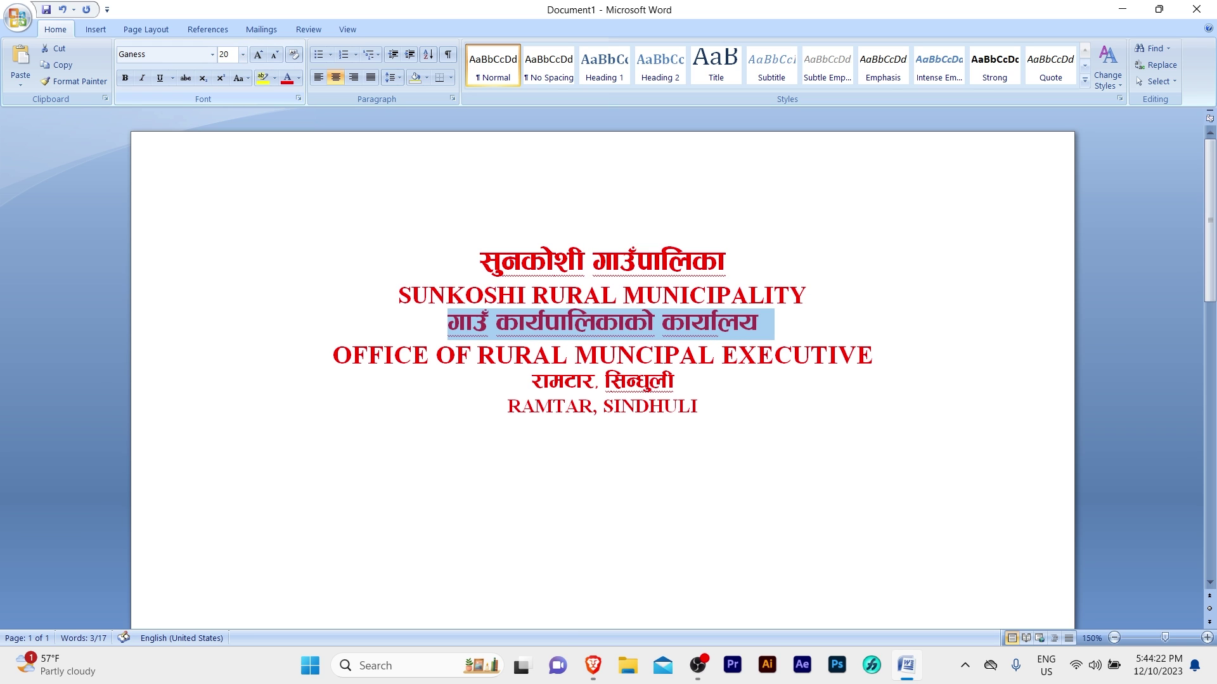
pyautogui.moveTo(331, 351); pyautogui.dragTo(886, 357)
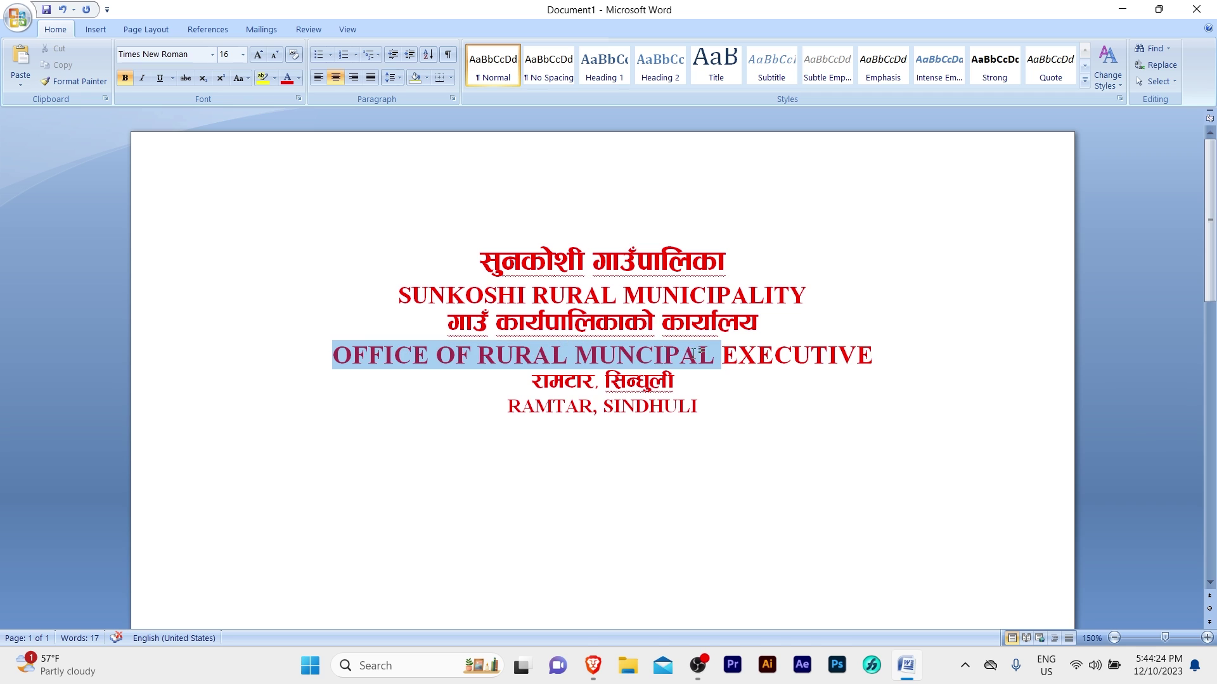
pyautogui.click(230, 55)
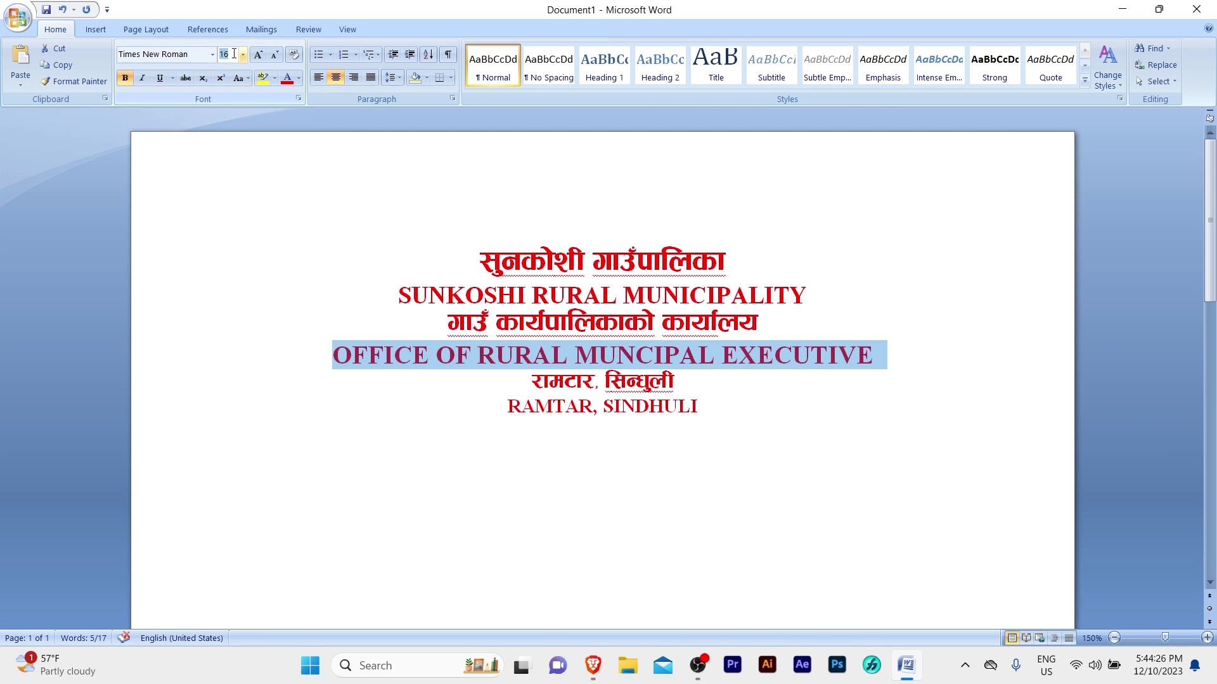
pyautogui.write('14')
pyautogui.press('Return')
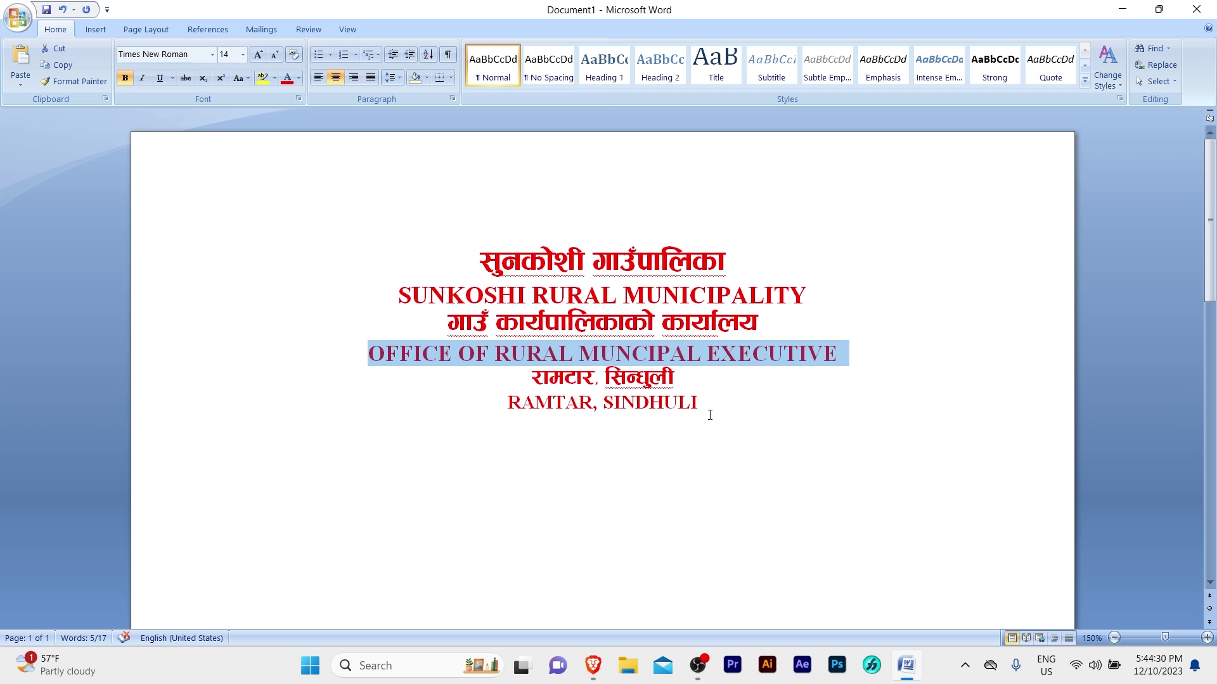
# Step: Add an empty line below RAMTAR, SINDHULI
pyautogui.click(711, 412)
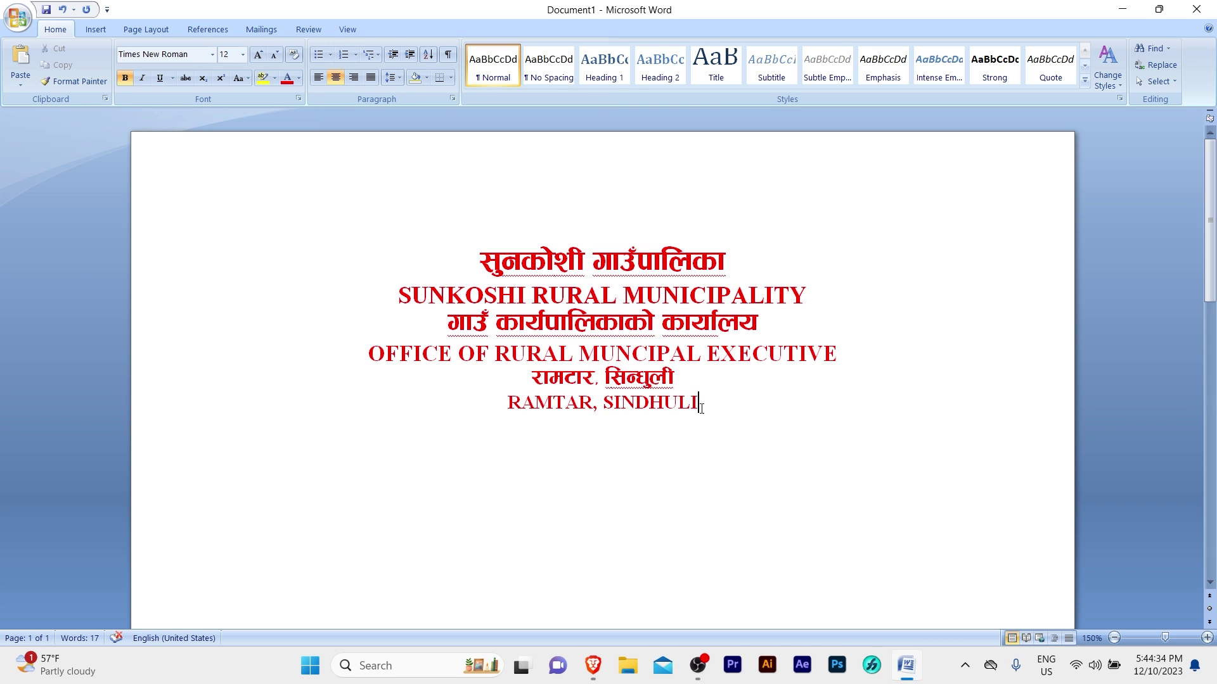
pyautogui.moveTo(702, 407); pyautogui.dragTo(526, 409)
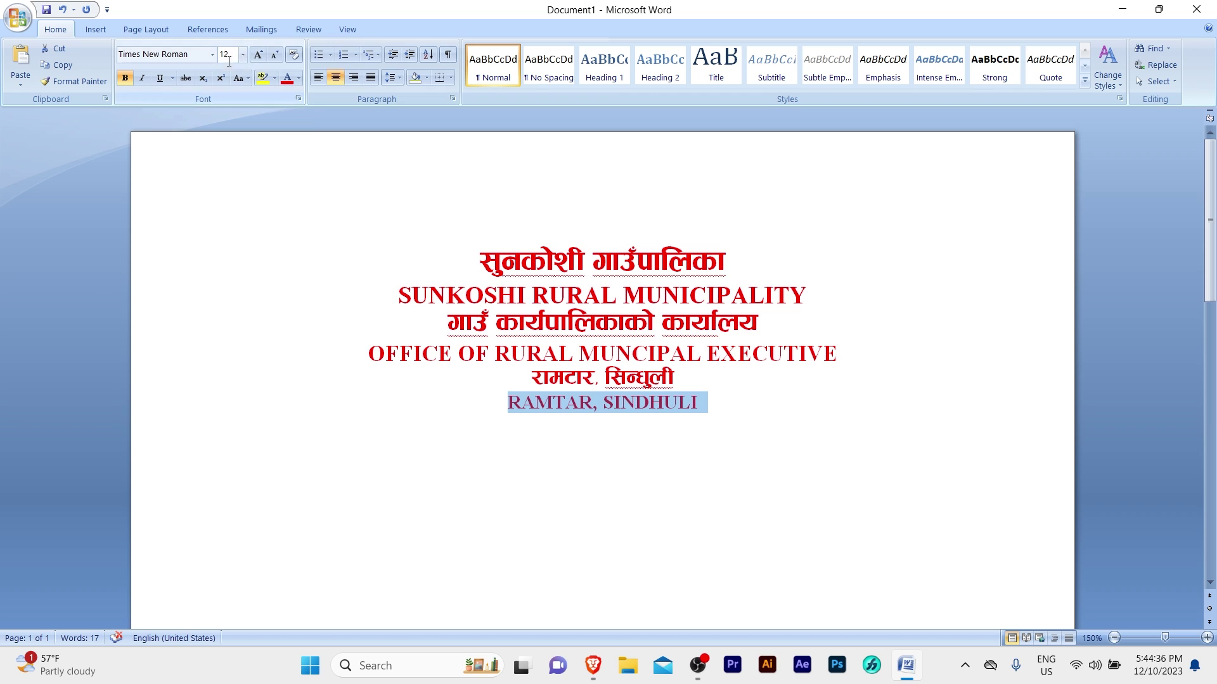
pyautogui.click(725, 408)
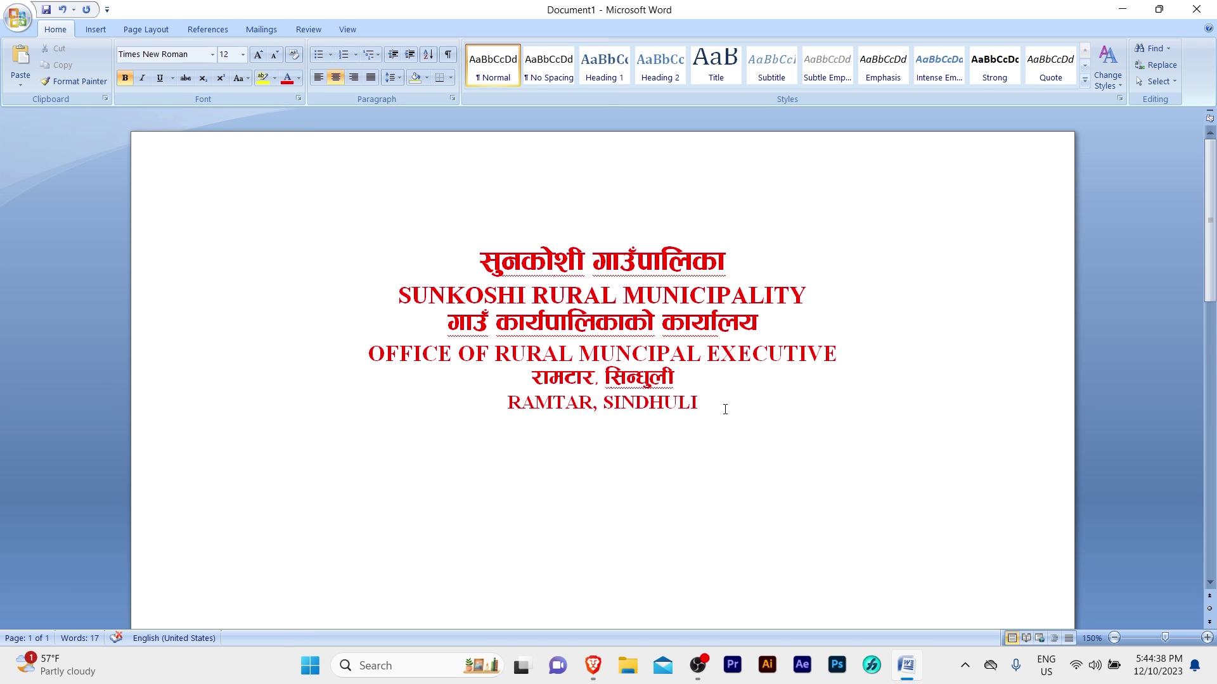
pyautogui.press('Return')
pyautogui.moveTo(647, 382); pyautogui.dragTo(665, 381)
# Step: Type बागमती प्रदेश, नेपाल on the new empty line below the address
pyautogui.hotkey('ctrl', 'c')
pyautogui.click(610, 442)
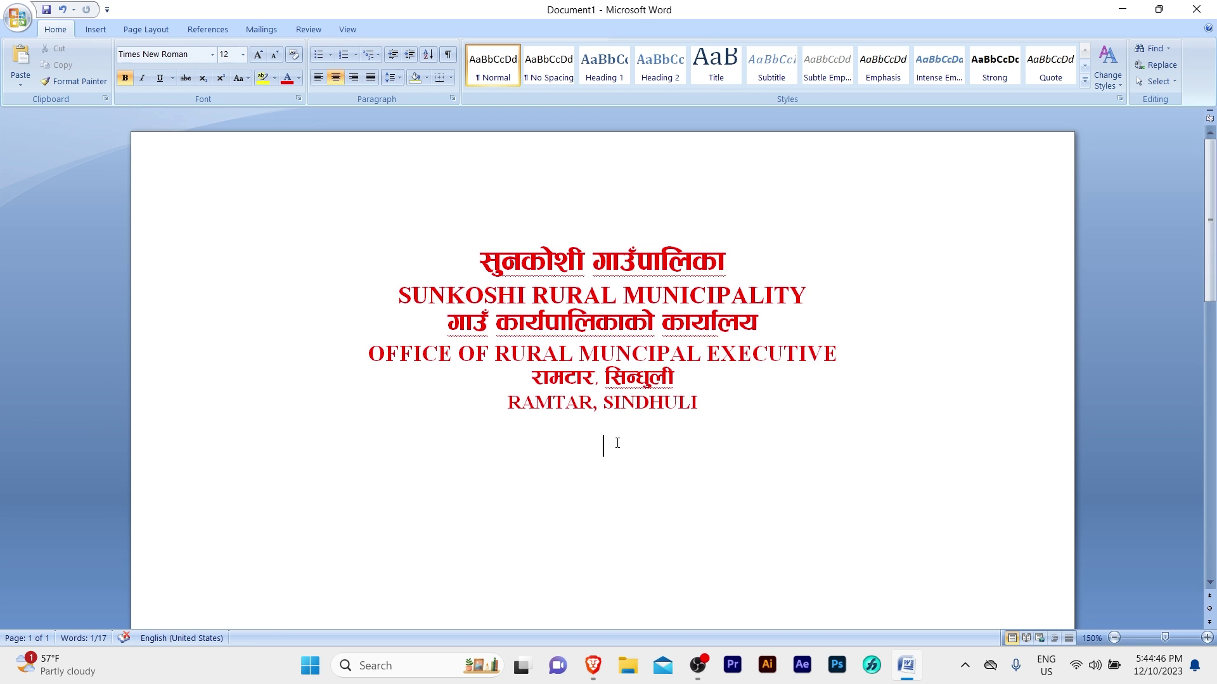
pyautogui.hotkey('ctrl', 'v')
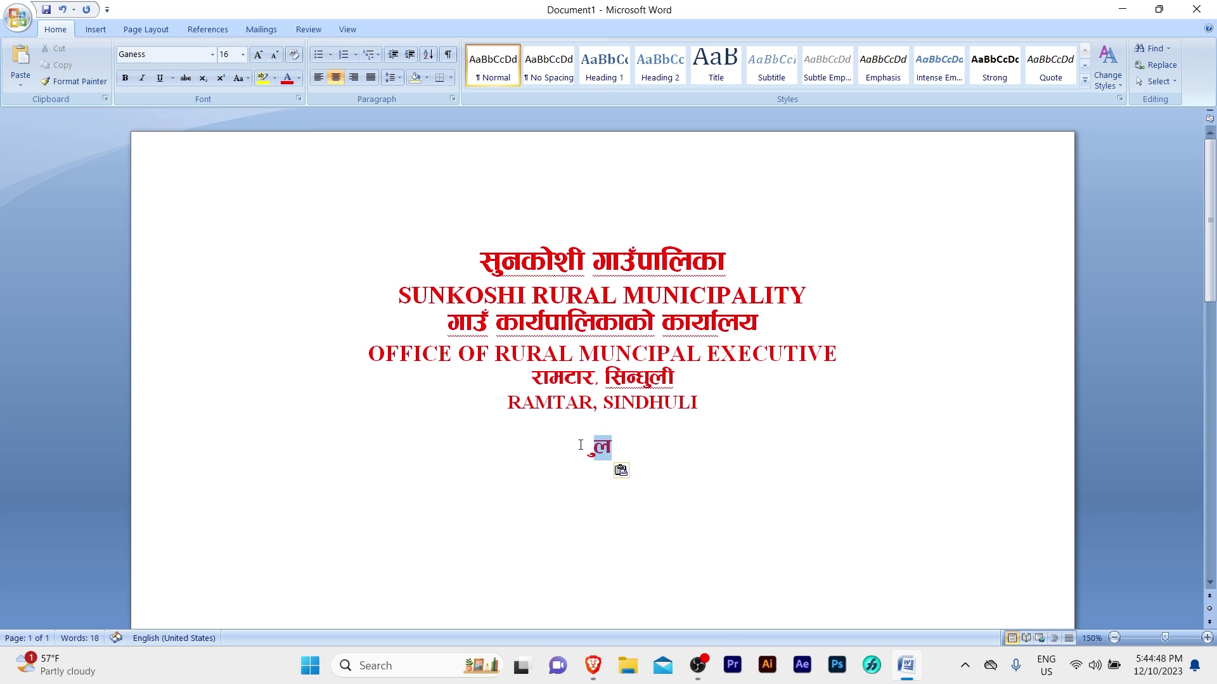
pyautogui.hotkey('ctrl', 'z')
pyautogui.write('9')
pyautogui.press('BackSpace')
pyautogui.write('afudtL')
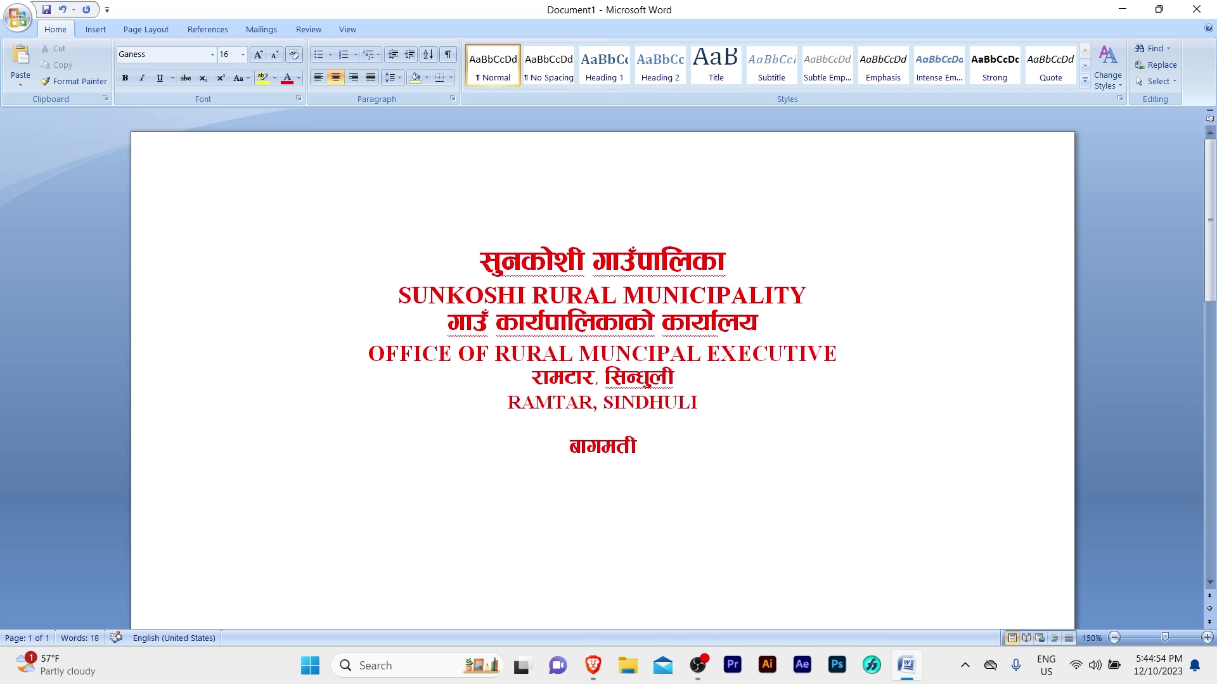
pyautogui.write(' k|b')
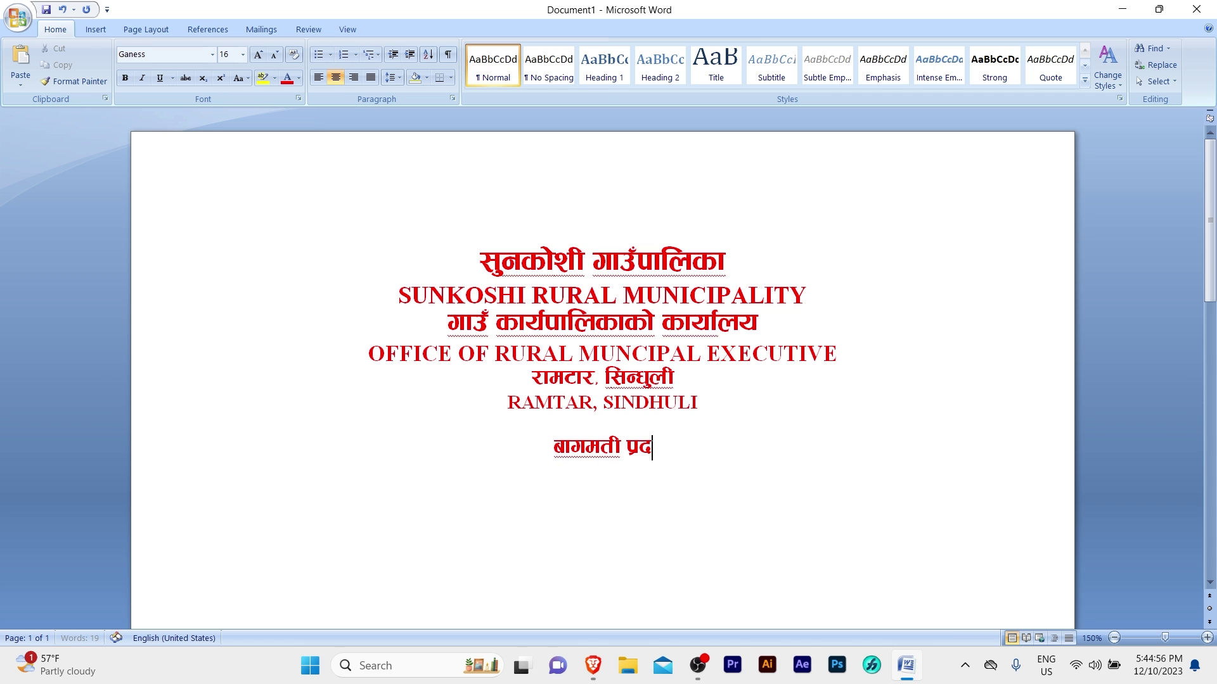
pyautogui.write(']z, g]kf')
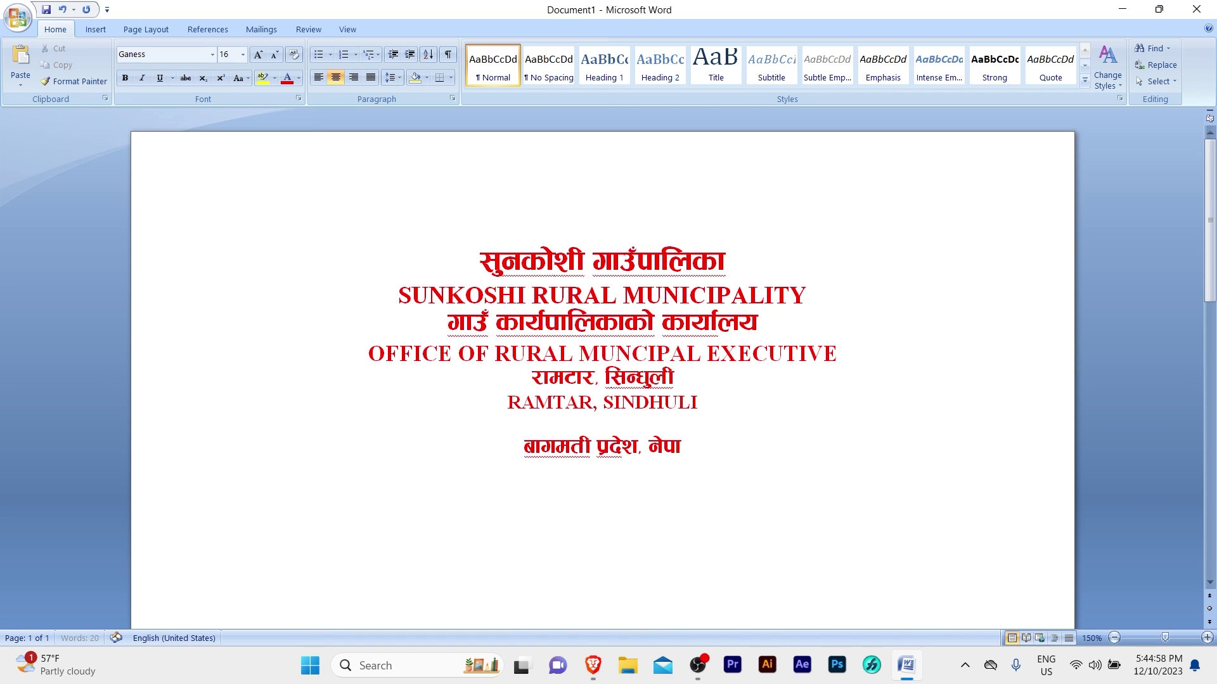
pyautogui.write('n')
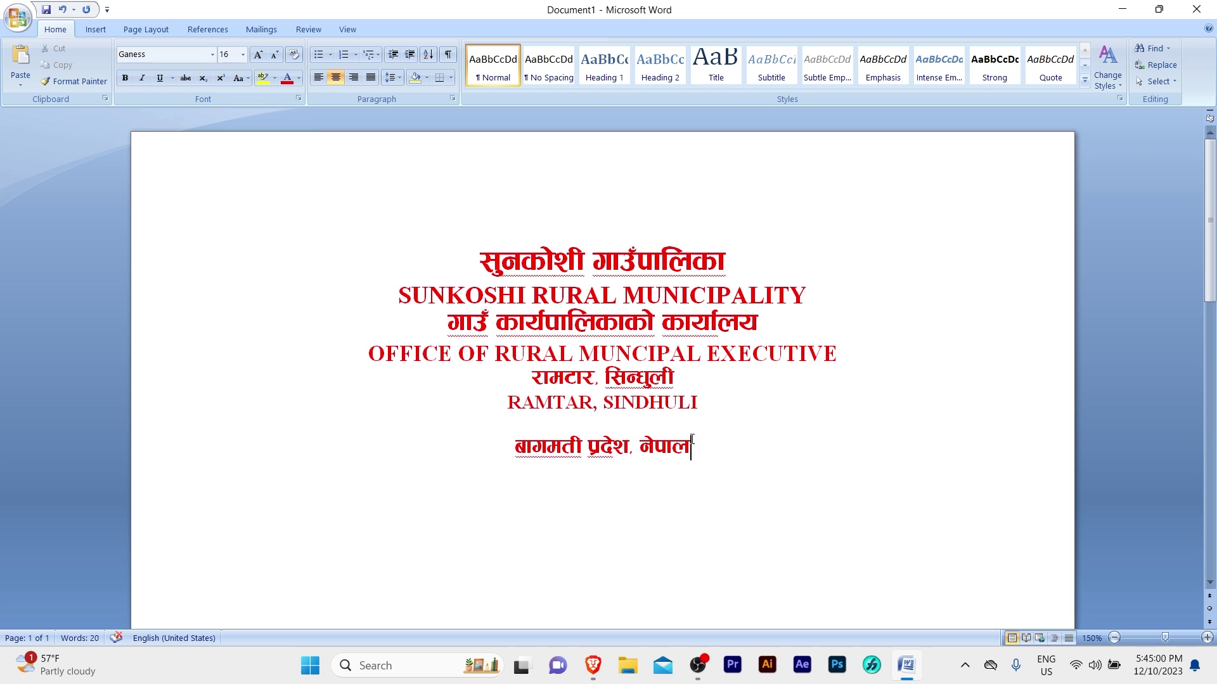
# Step: Set the बागमती प्रदेश, नेपाल line to 12 pt, stepping down through 13 pt
pyautogui.tripleClick(656, 444)
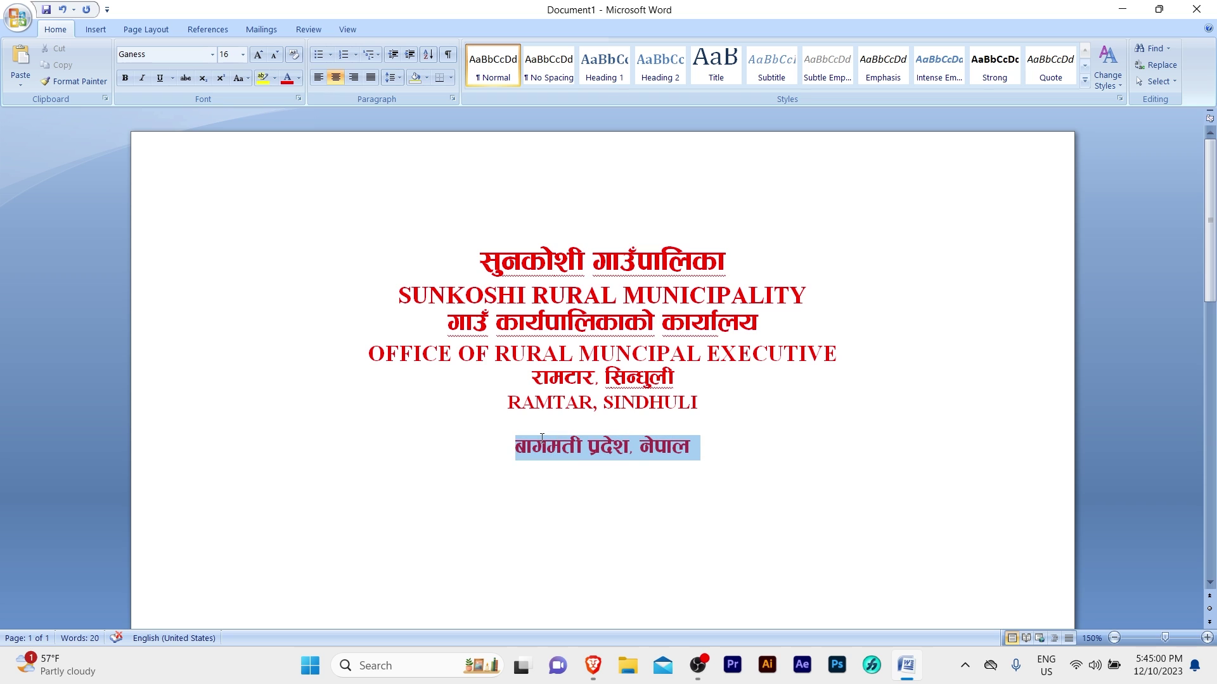
pyautogui.click(232, 54)
pyautogui.write('13')
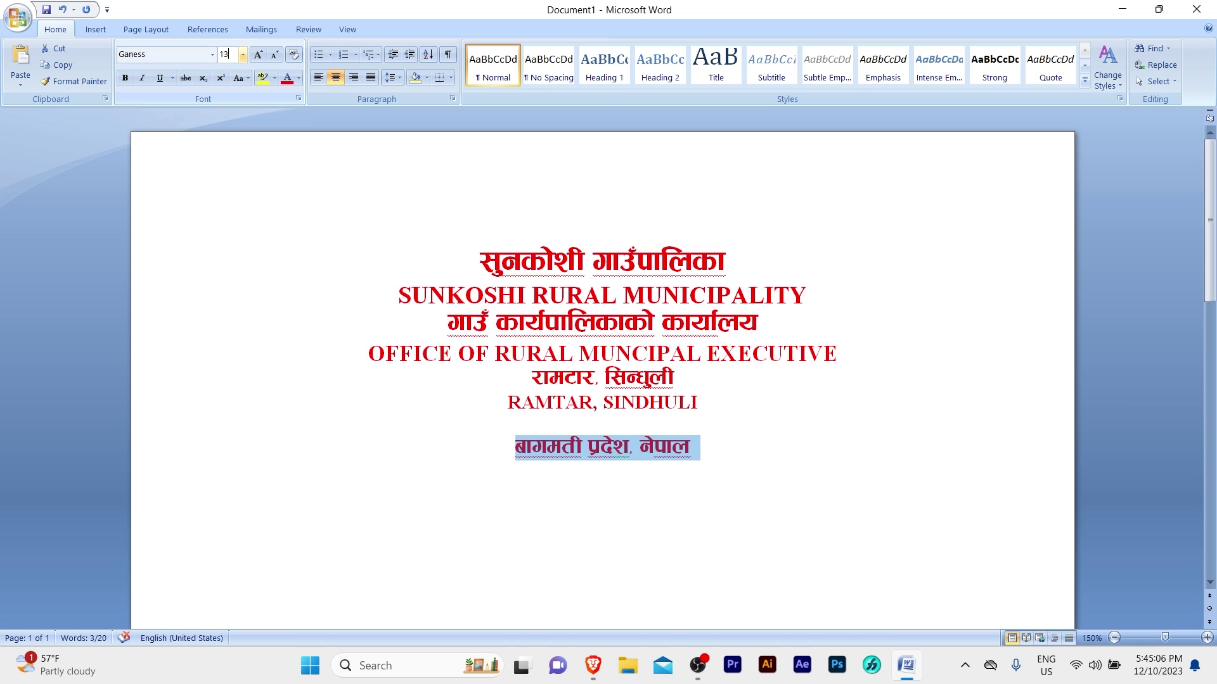
pyautogui.press('Return')
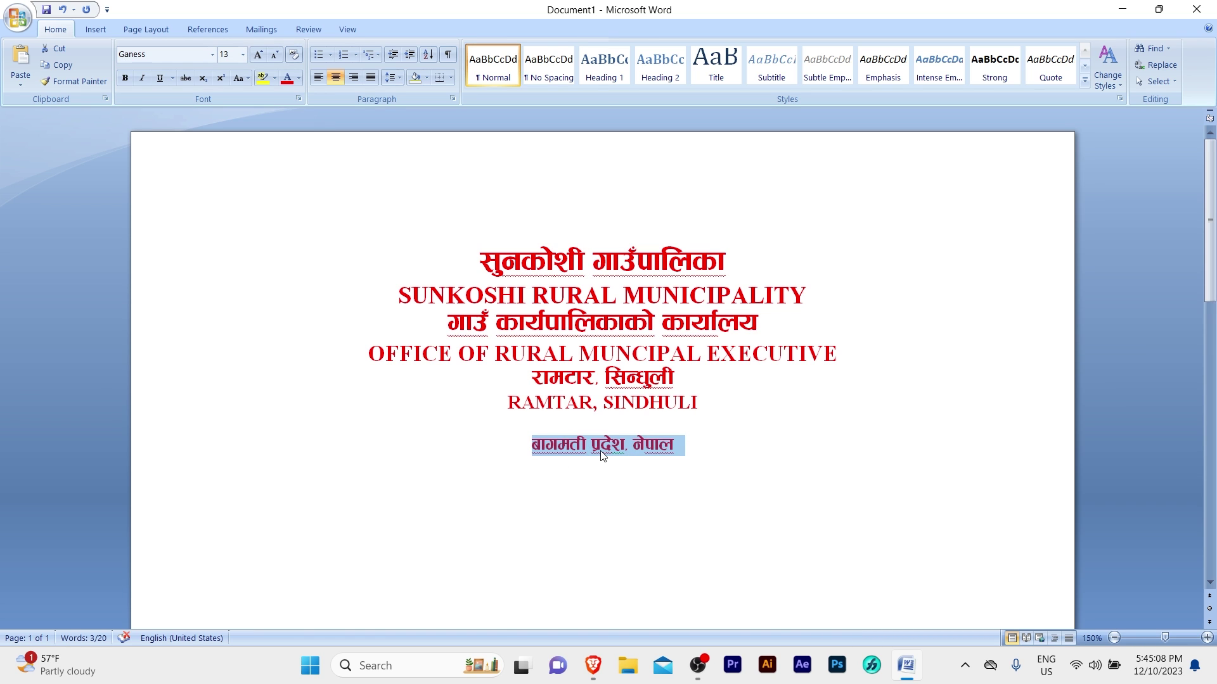
pyautogui.click(233, 52)
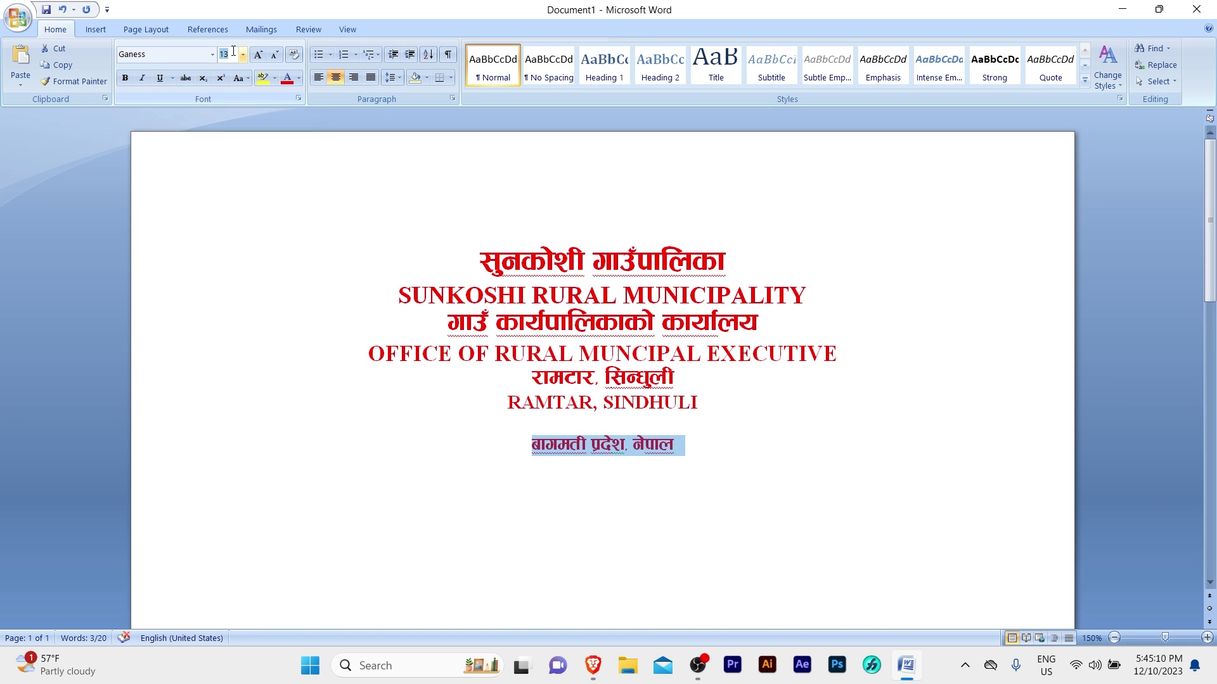
pyautogui.write('12')
pyautogui.press('Return')
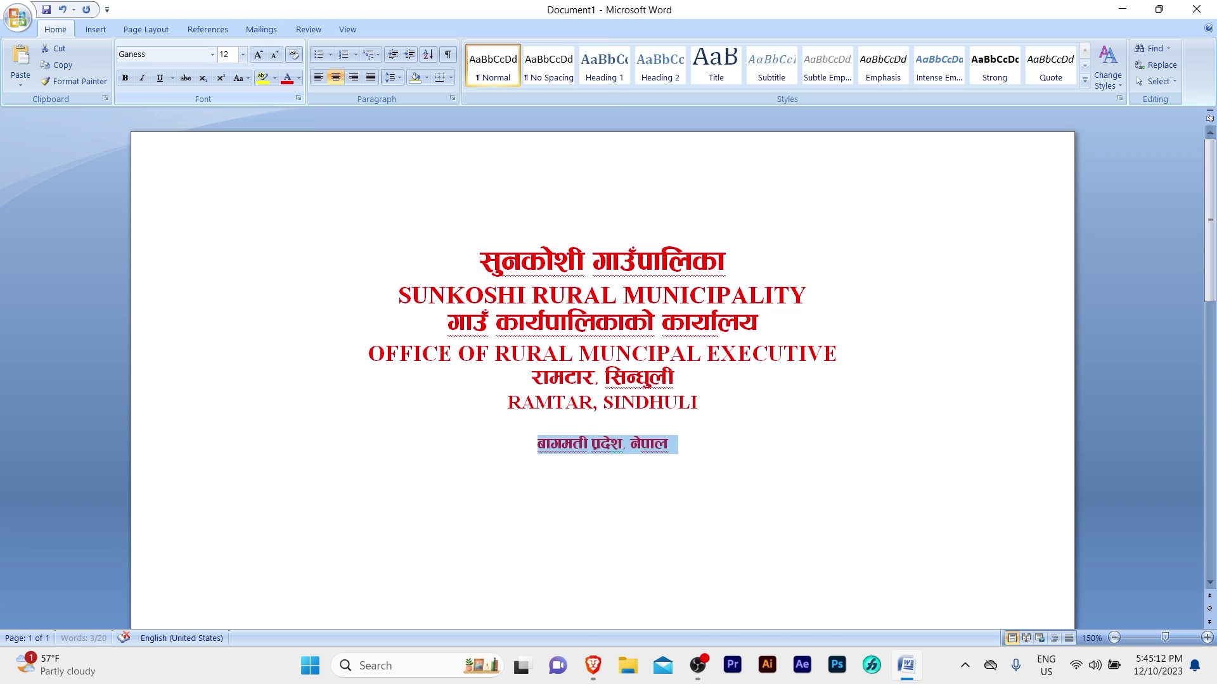
pyautogui.scroll(-1, 699, 494)
pyautogui.click(675, 386)
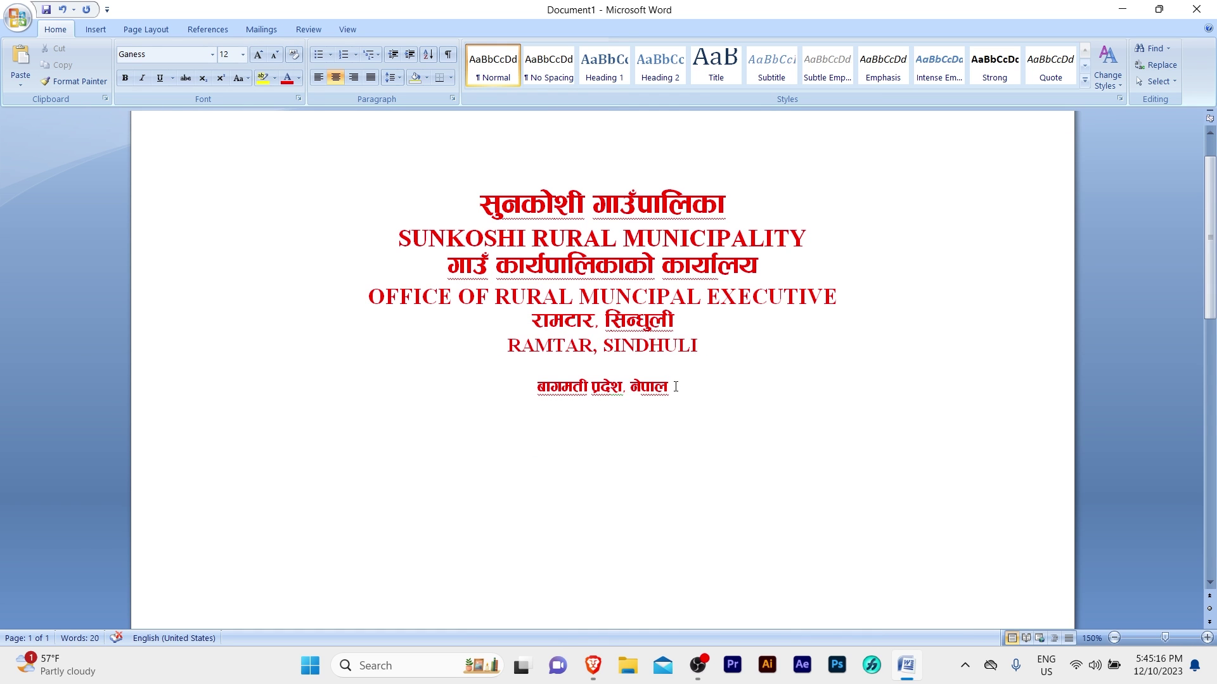
pyautogui.keyDown('shift'); pyautogui.click(690, 346); pyautogui.keyUp('shift')
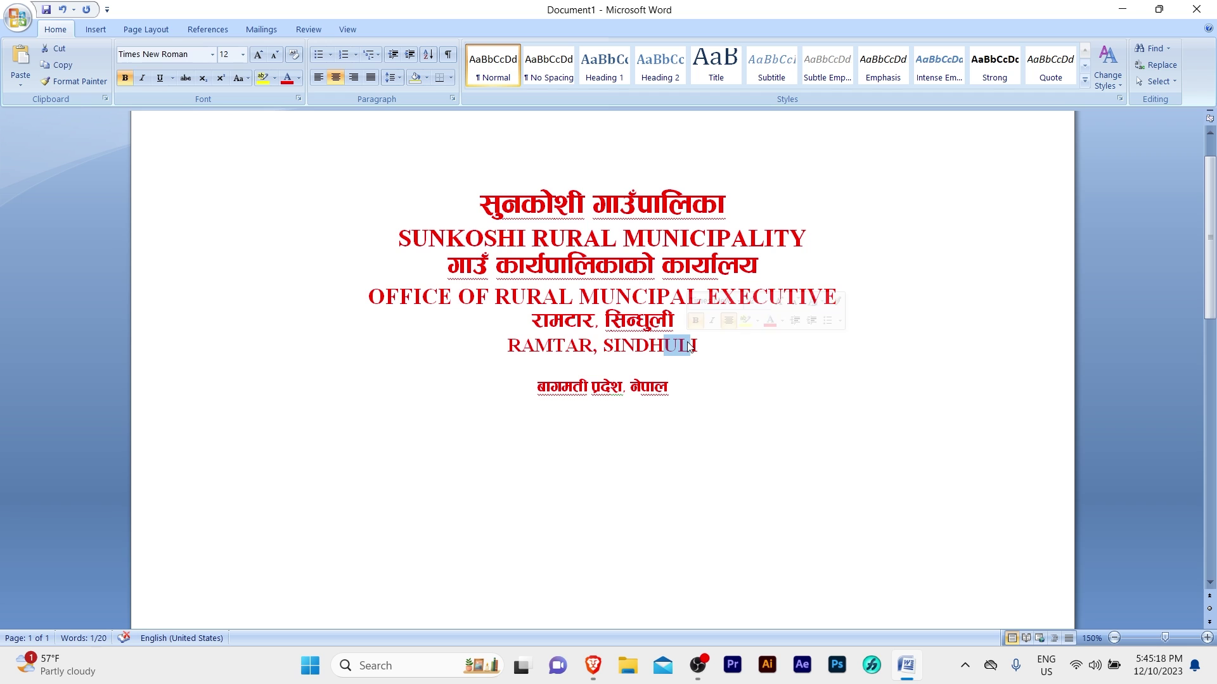
# Step: Add an 11 pt line reading BAGMATI PROVINCE, NEPAL below the Nepali province line
pyautogui.click(690, 391)
pyautogui.press('Return')
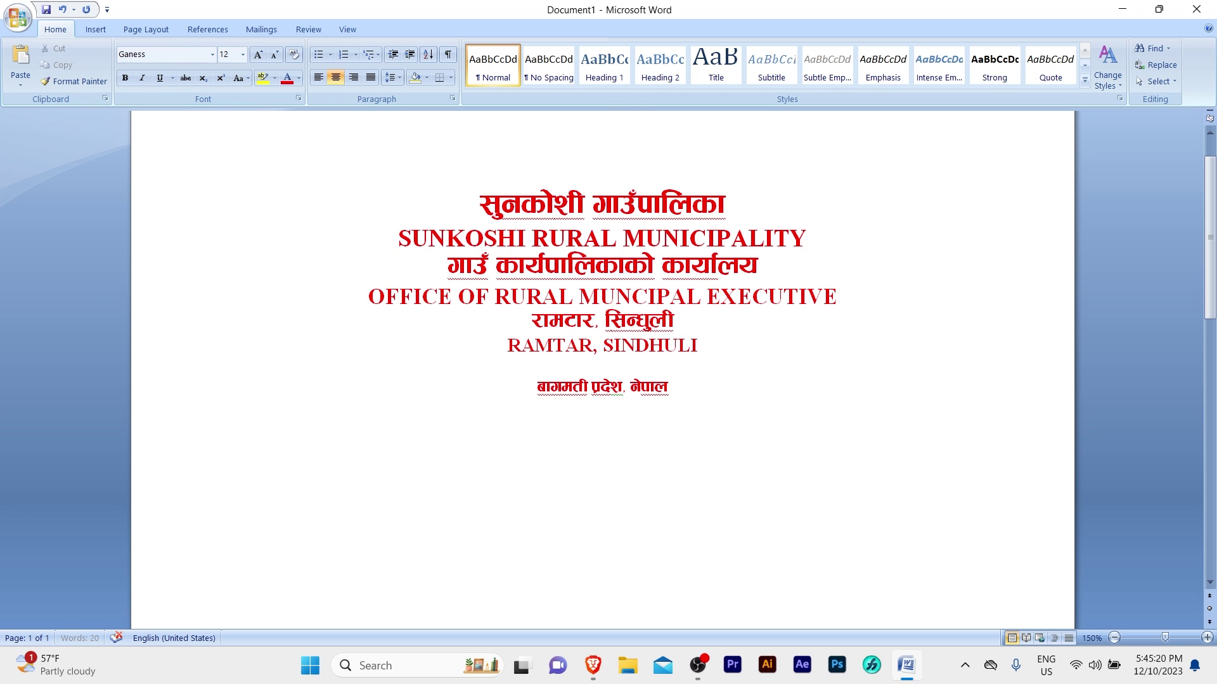
pyautogui.write('UL')
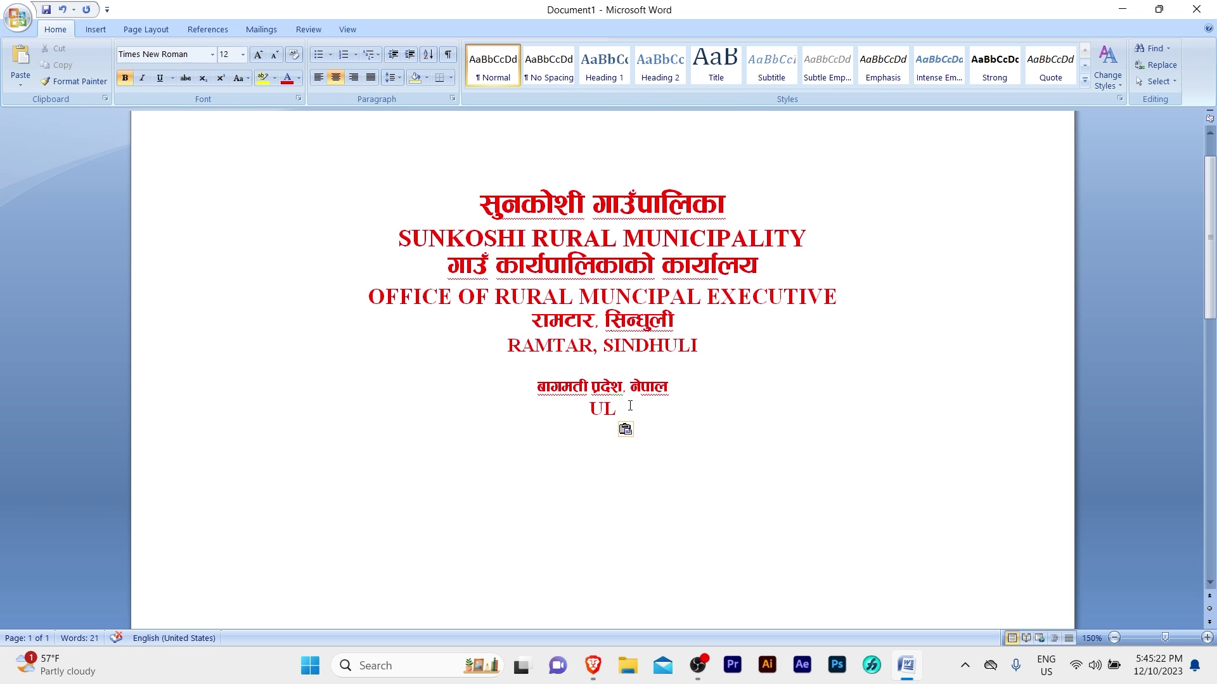
pyautogui.moveTo(630, 405); pyautogui.dragTo(589, 409)
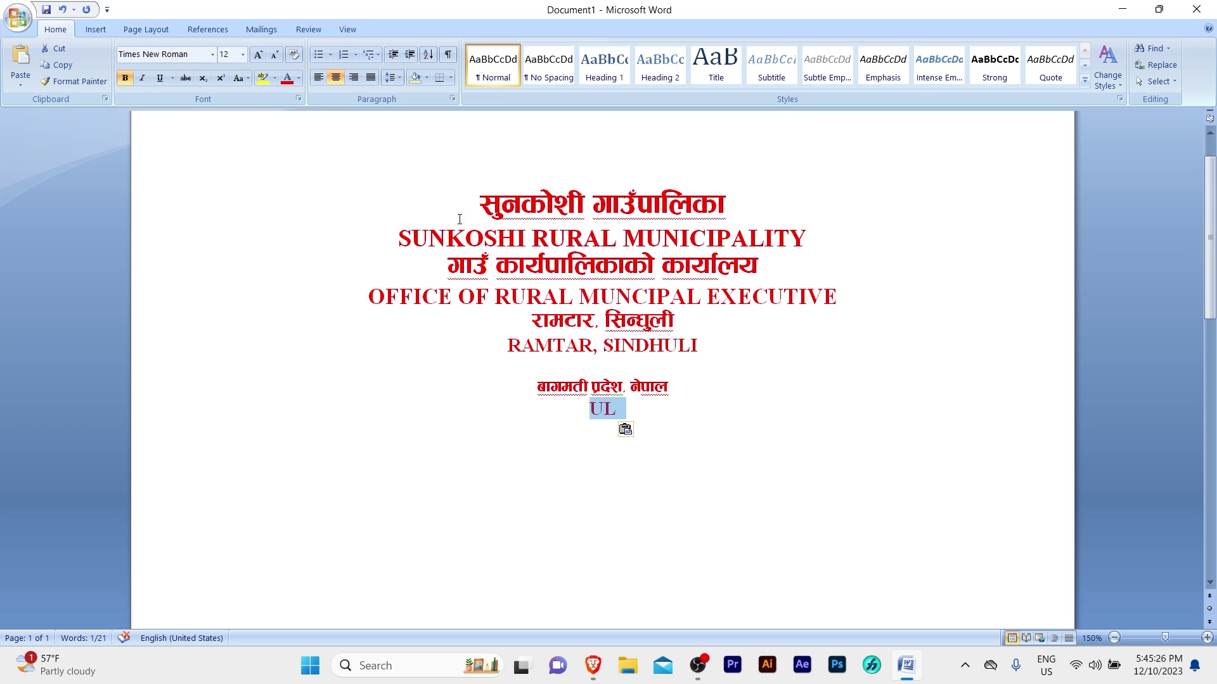
pyautogui.click(223, 55)
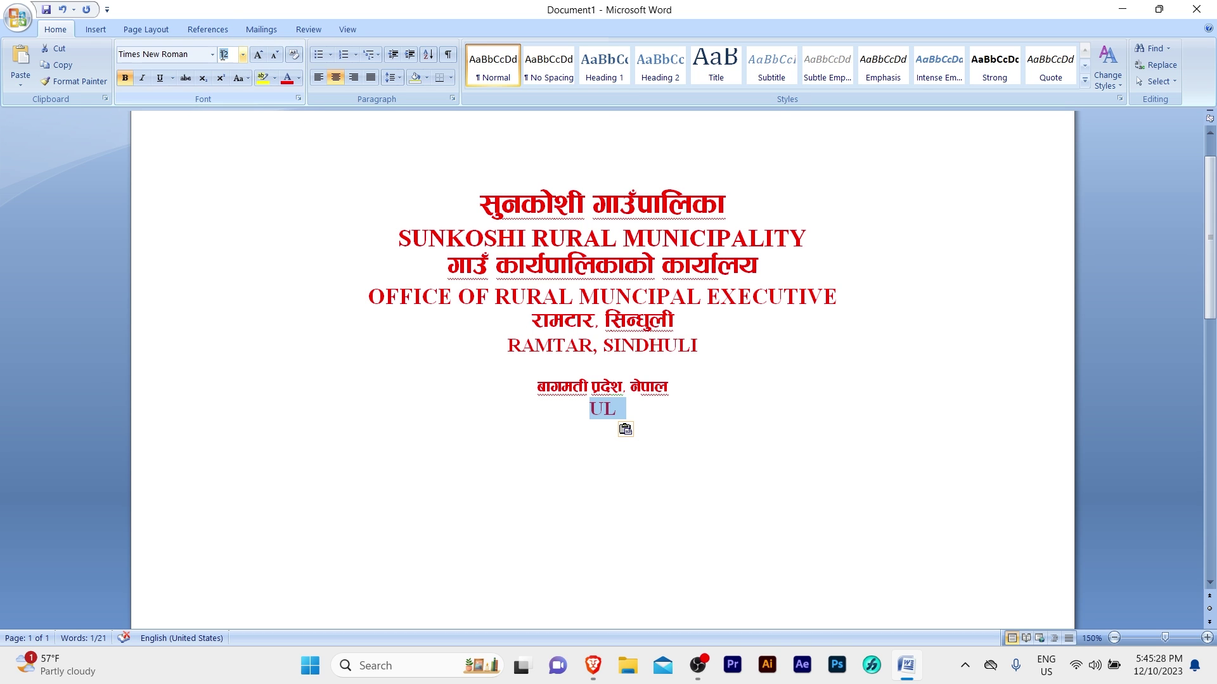
pyautogui.write('11')
pyautogui.press('Return')
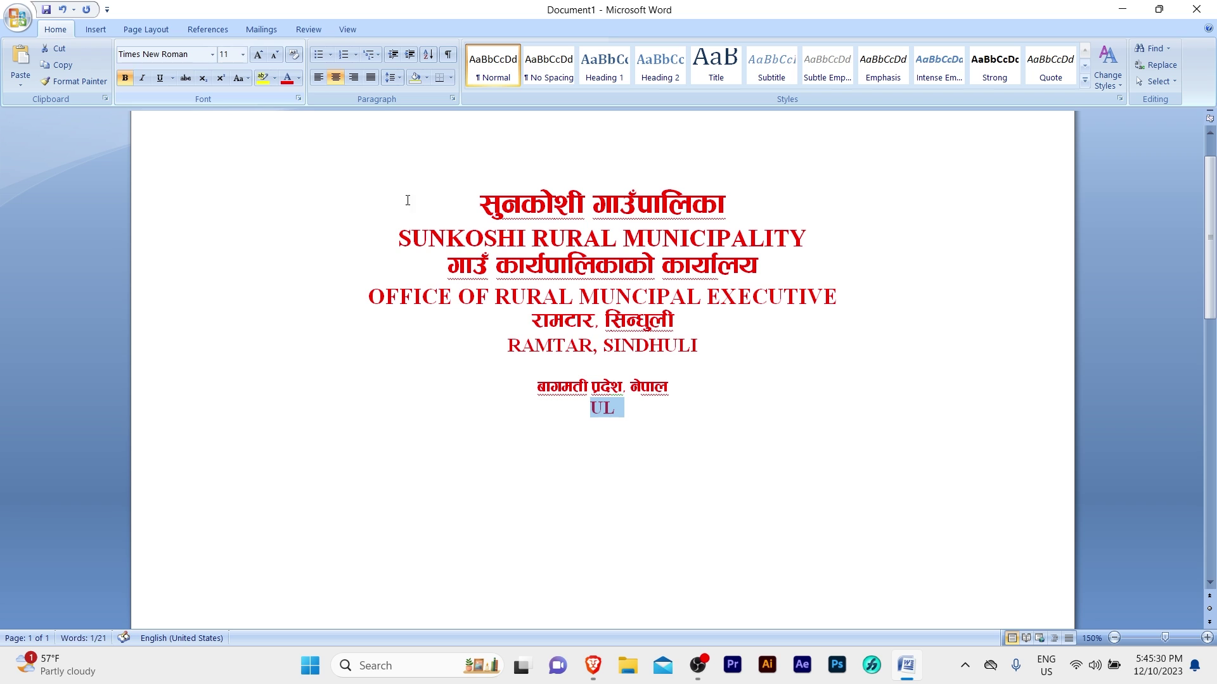
pyautogui.moveTo(626, 410); pyautogui.dragTo(589, 415)
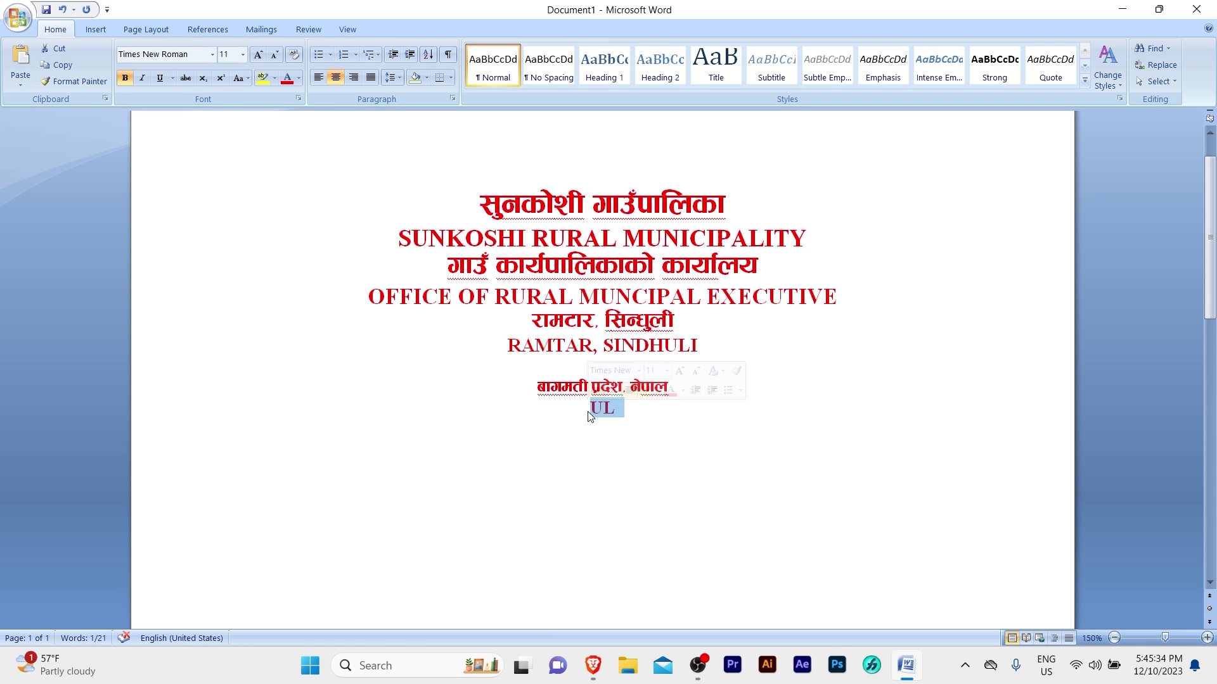
pyautogui.write('BAG')
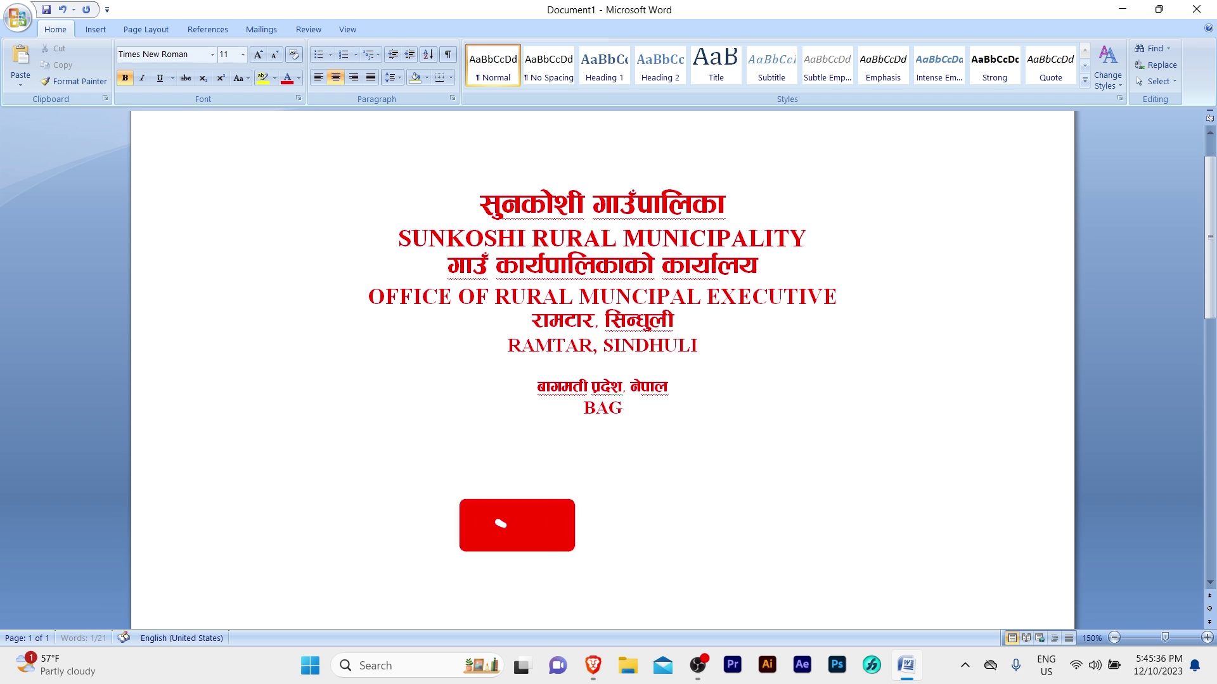
pyautogui.write('MATI PR')
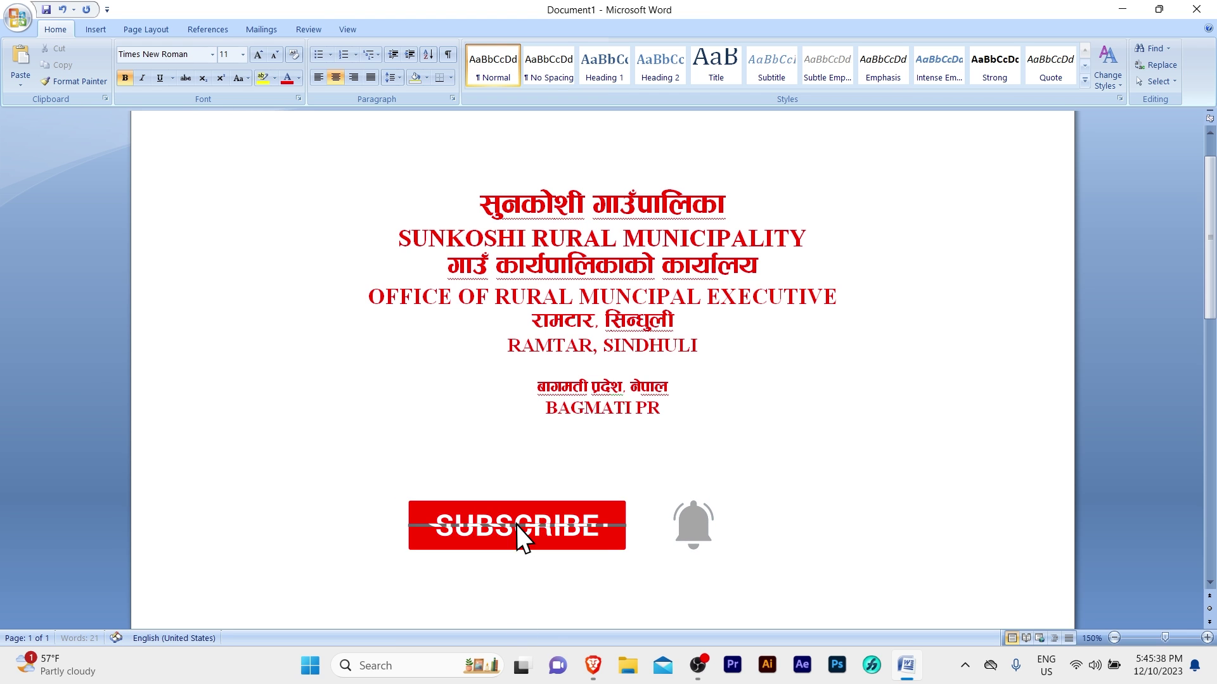
pyautogui.write('OVI')
pyautogui.write('NCE')
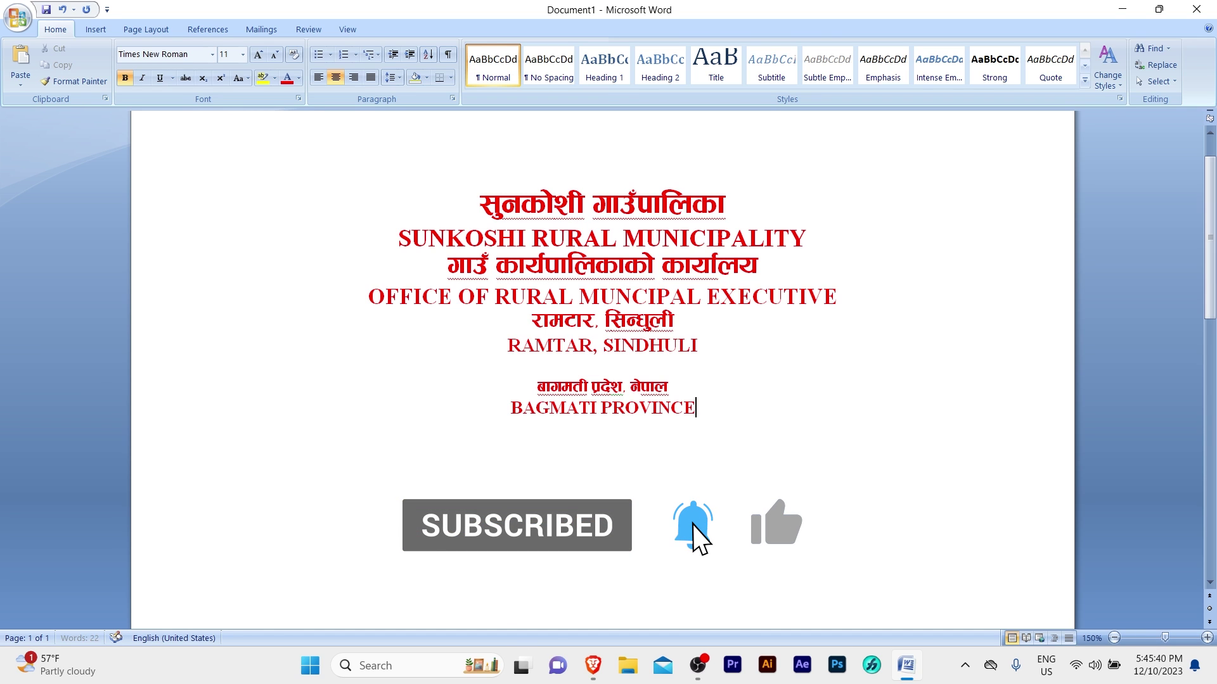
pyautogui.write(', NEPAL')
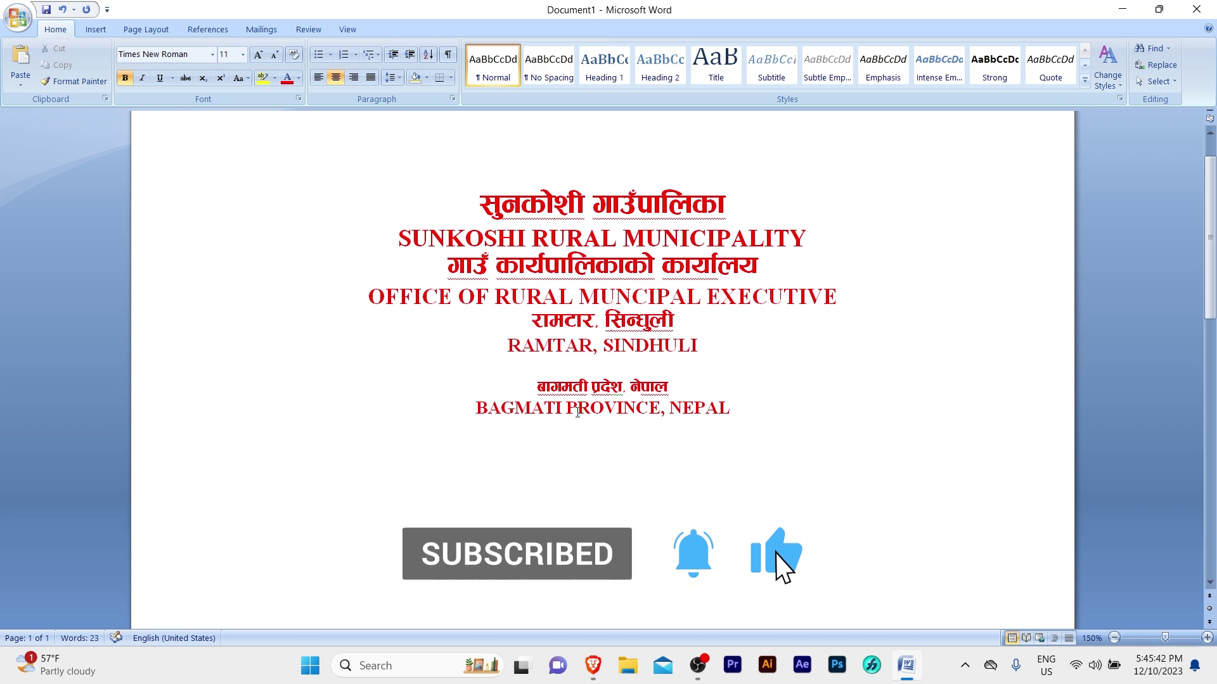
# Step: Right-align the Nepali and English Bagmati Province lines
pyautogui.moveTo(736, 408); pyautogui.dragTo(570, 387)
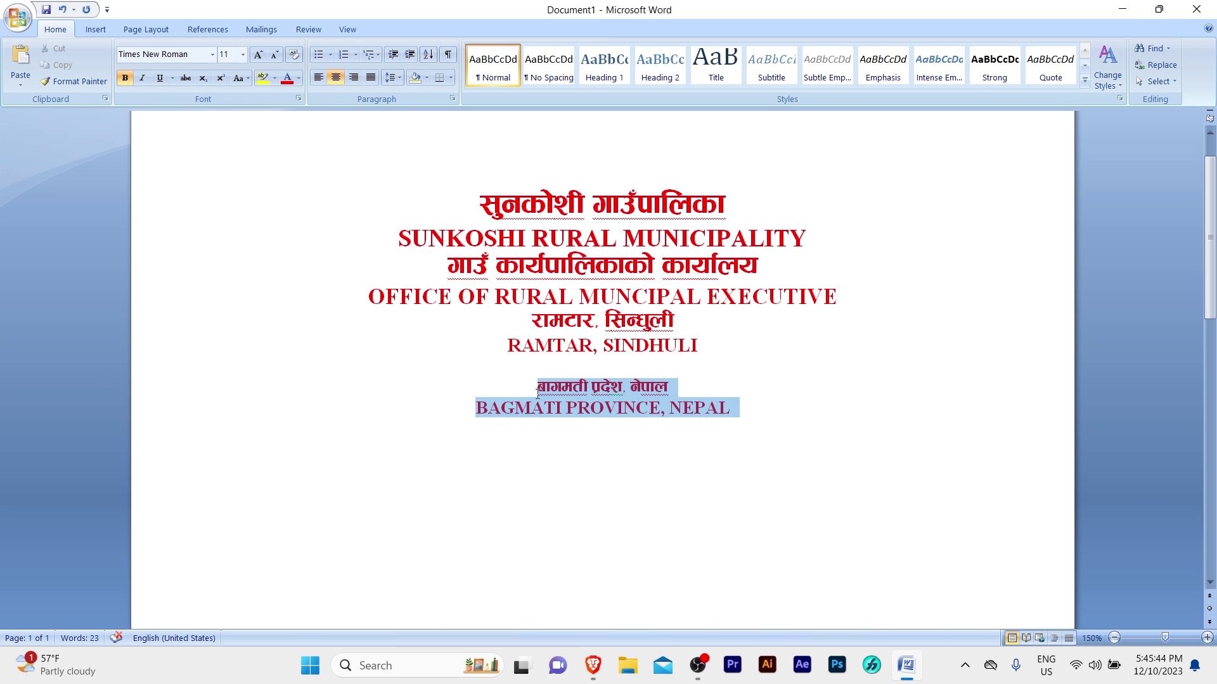
pyautogui.moveTo(247, 387); pyautogui.dragTo(713, 398)
pyautogui.click(538, 387)
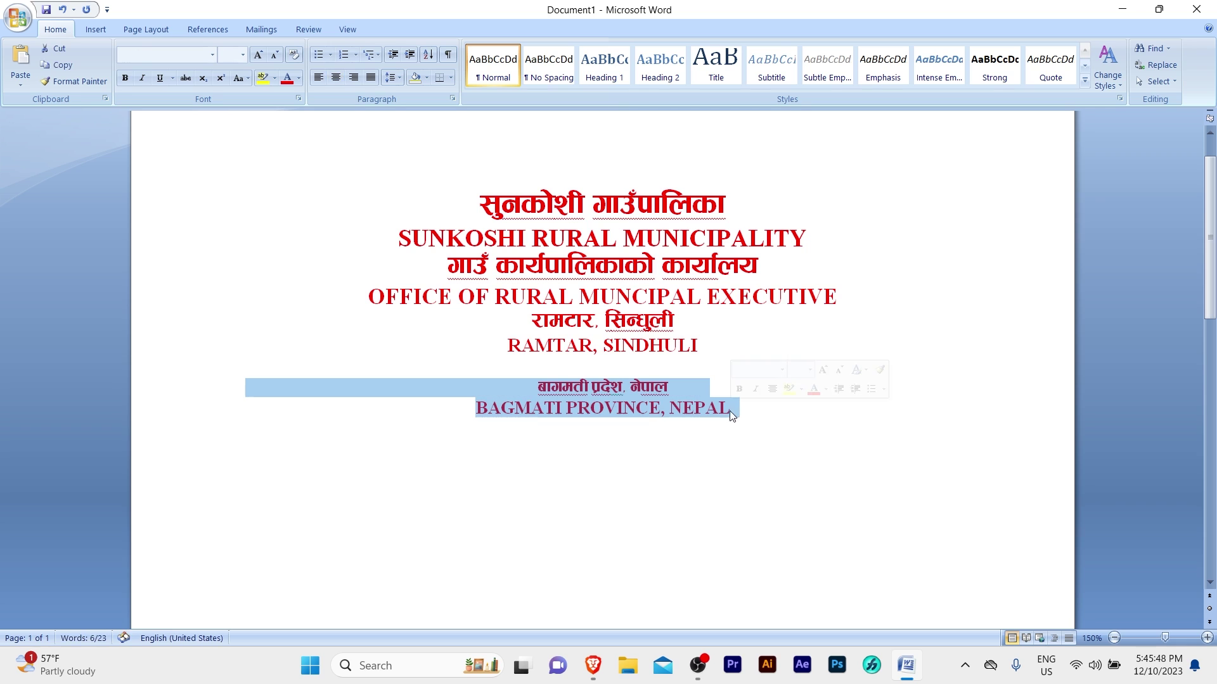
pyautogui.click(353, 77)
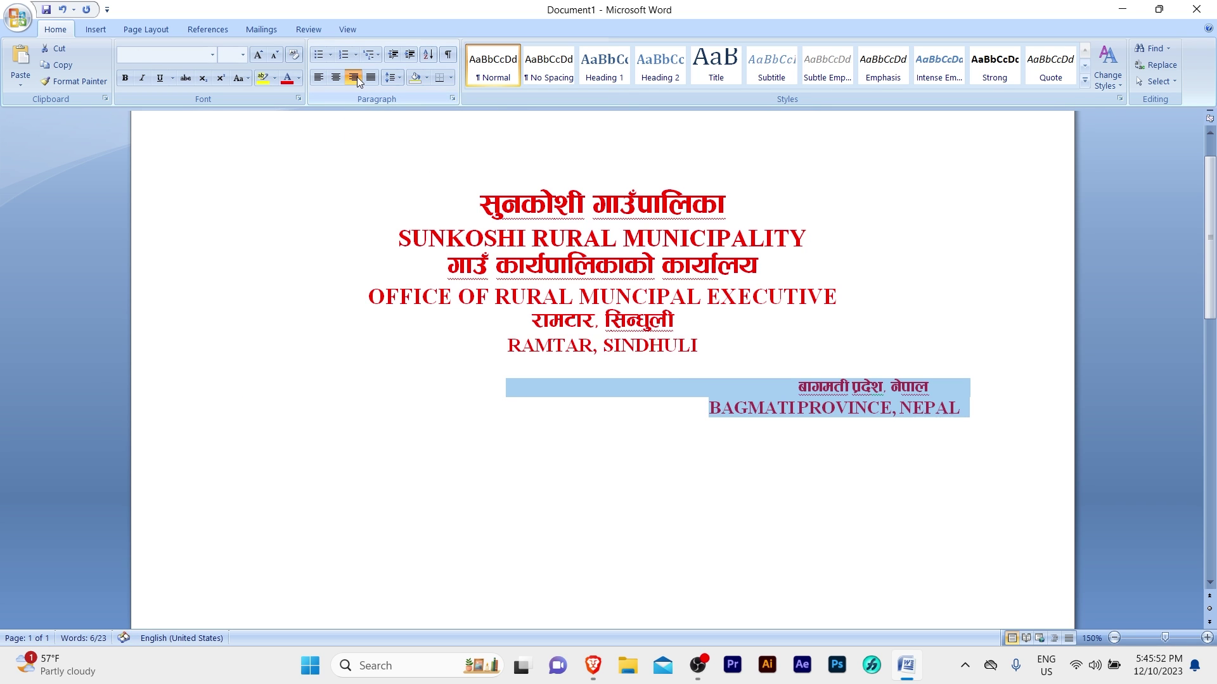
pyautogui.click(798, 409)
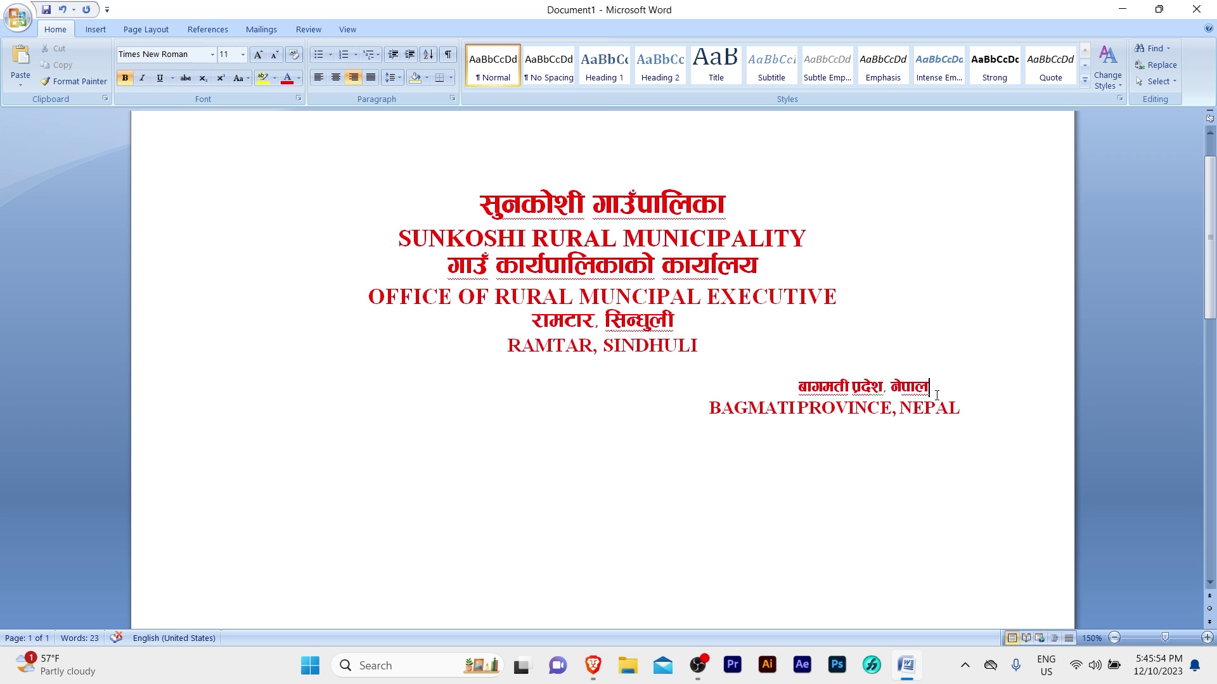
pyautogui.press('End')
pyautogui.press('Delete')
pyautogui.press('Return')
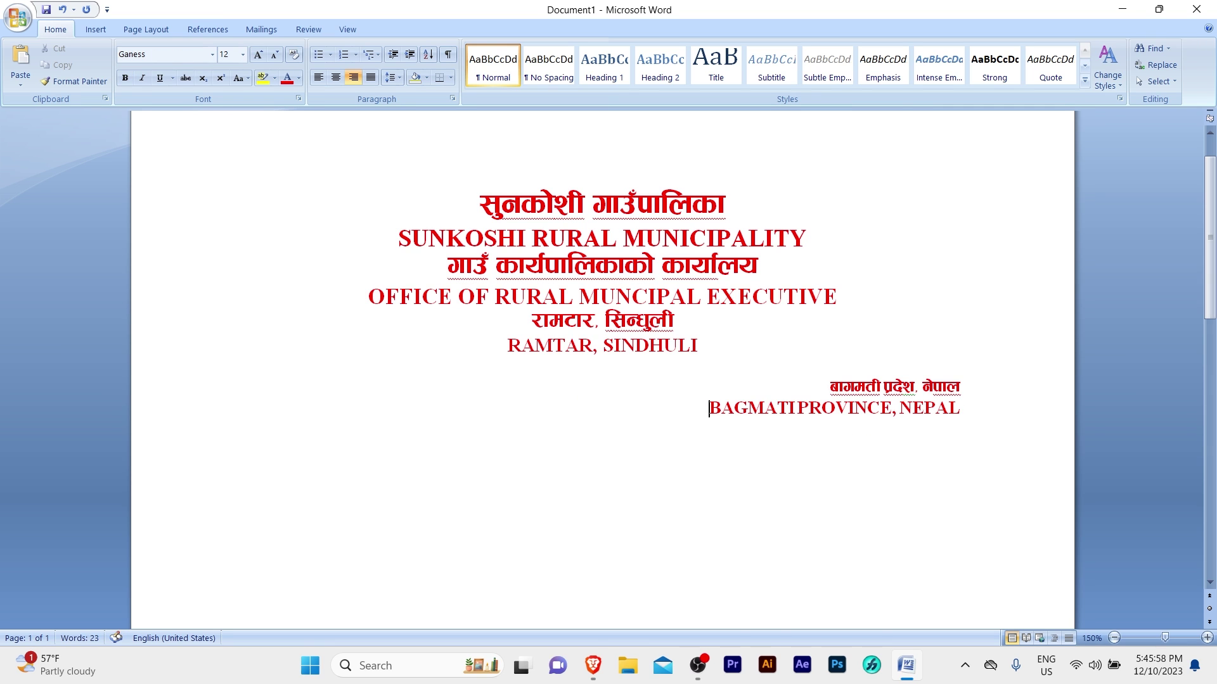
# Step: Start a new left-aligned line below BAGMATI PROVINCE, NEPAL
pyautogui.scroll(-1, 969, 399)
pyautogui.scroll(-1, 960, 403)
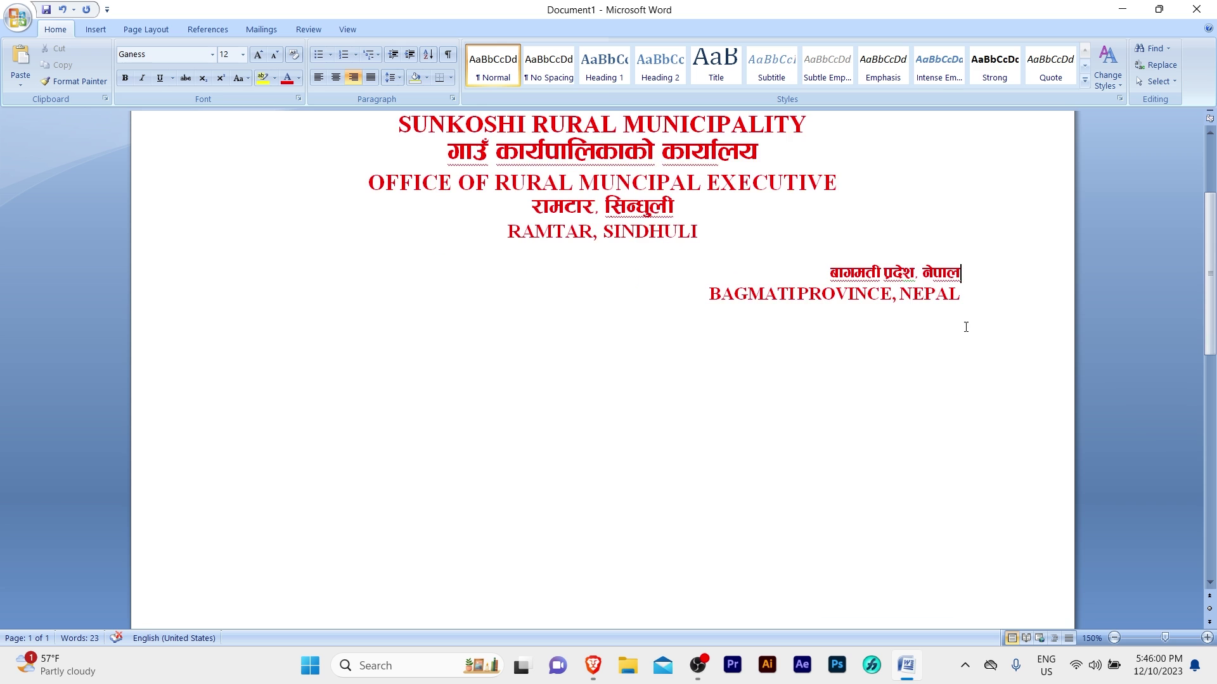
pyautogui.scroll(1, 964, 327)
pyautogui.moveTo(827, 330); pyautogui.dragTo(940, 365)
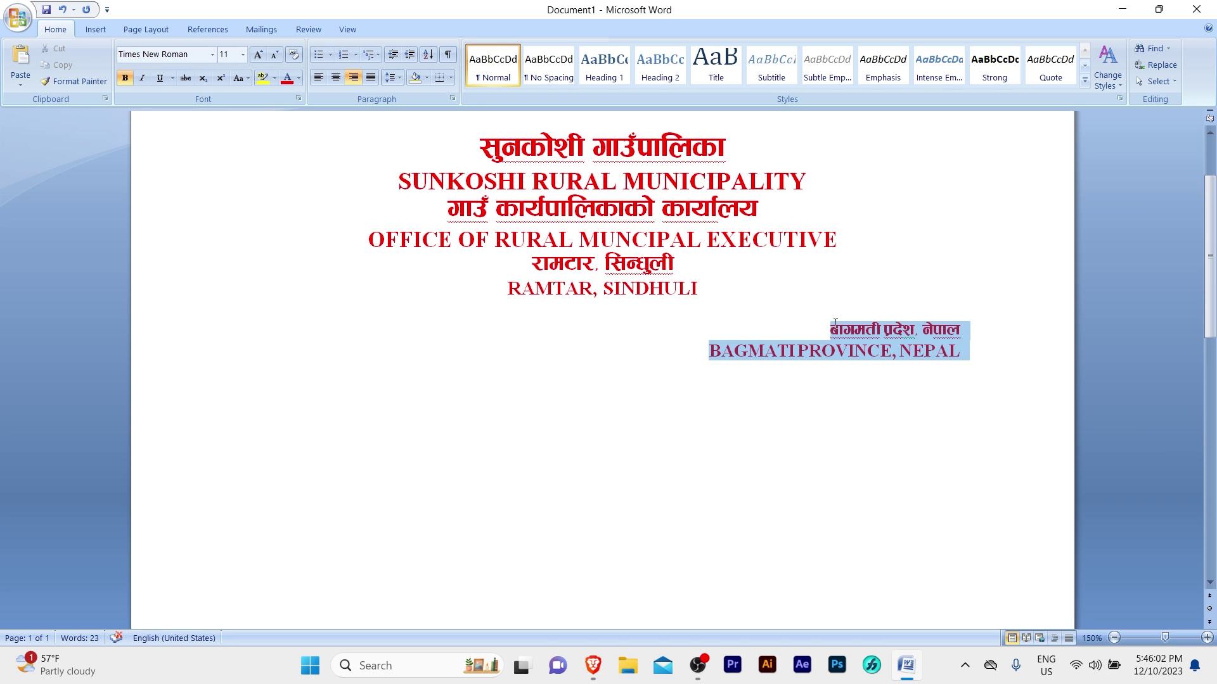
pyautogui.click(971, 358)
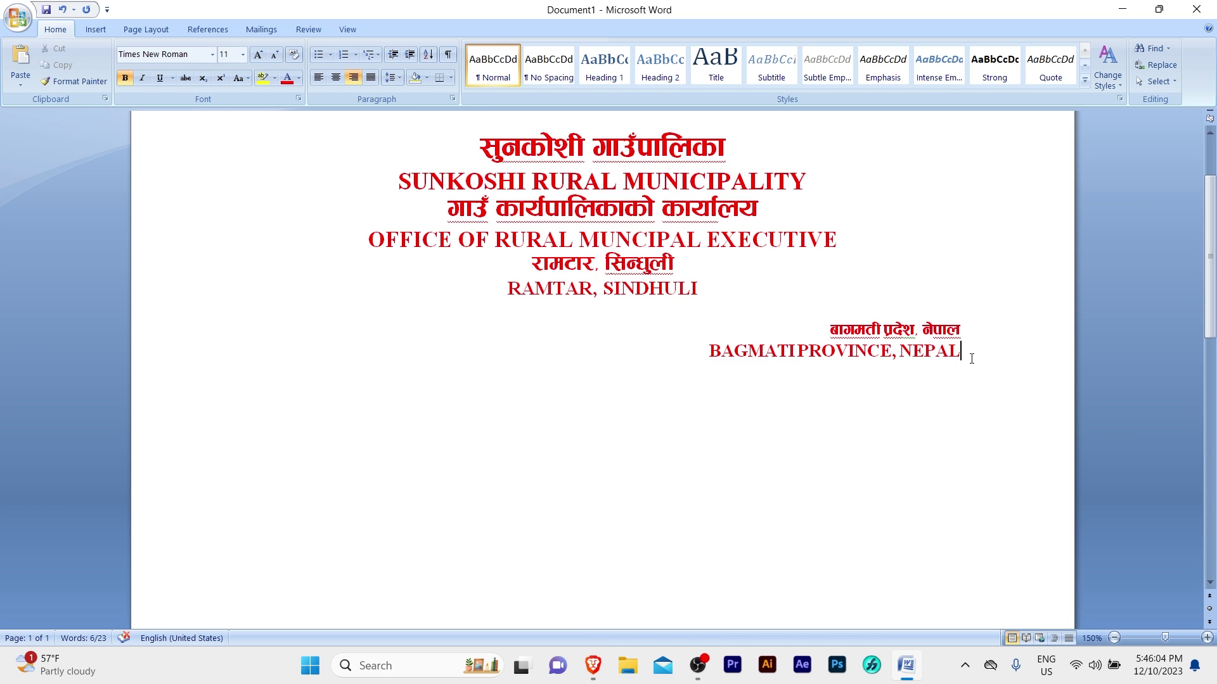
pyautogui.press('Return')
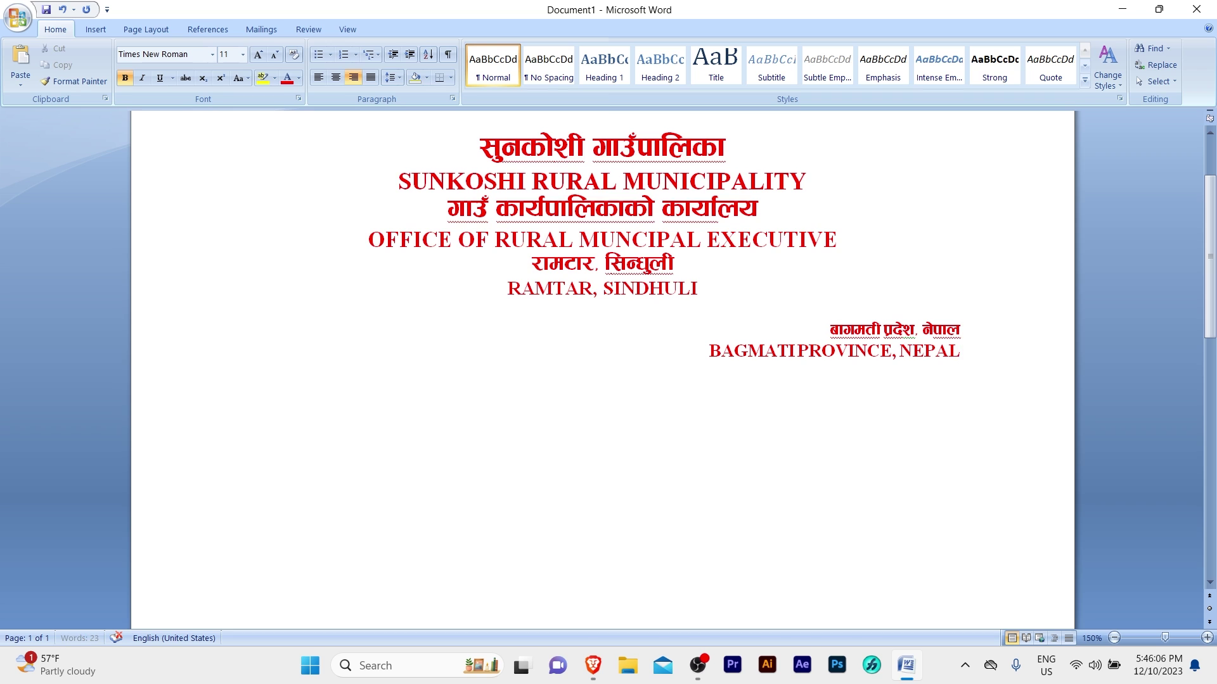
pyautogui.click(318, 78)
# Step: Start the left-aligned reference line with प.सं. in the Nepali font
pyautogui.write('K')
pyautogui.press('BackSpace')
pyautogui.moveTo(844, 330); pyautogui.dragTo(829, 330)
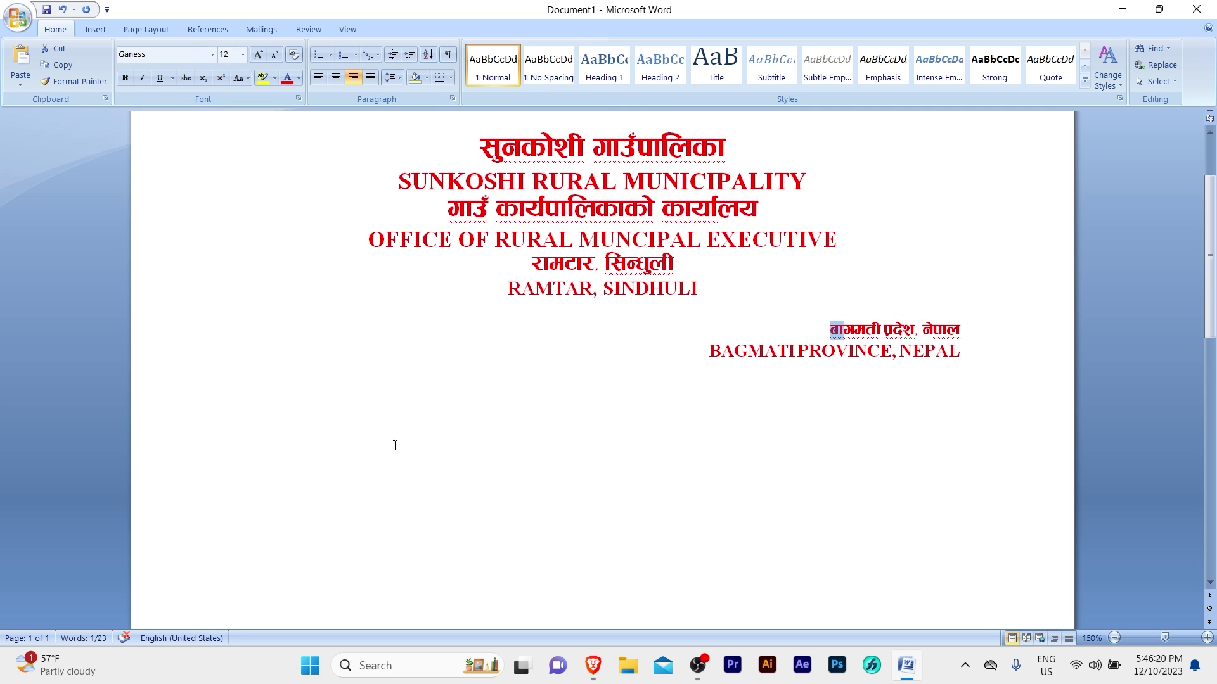
pyautogui.hotkey('ctrl', 'c')
pyautogui.click(285, 413)
pyautogui.hotkey('ctrl', 'v')
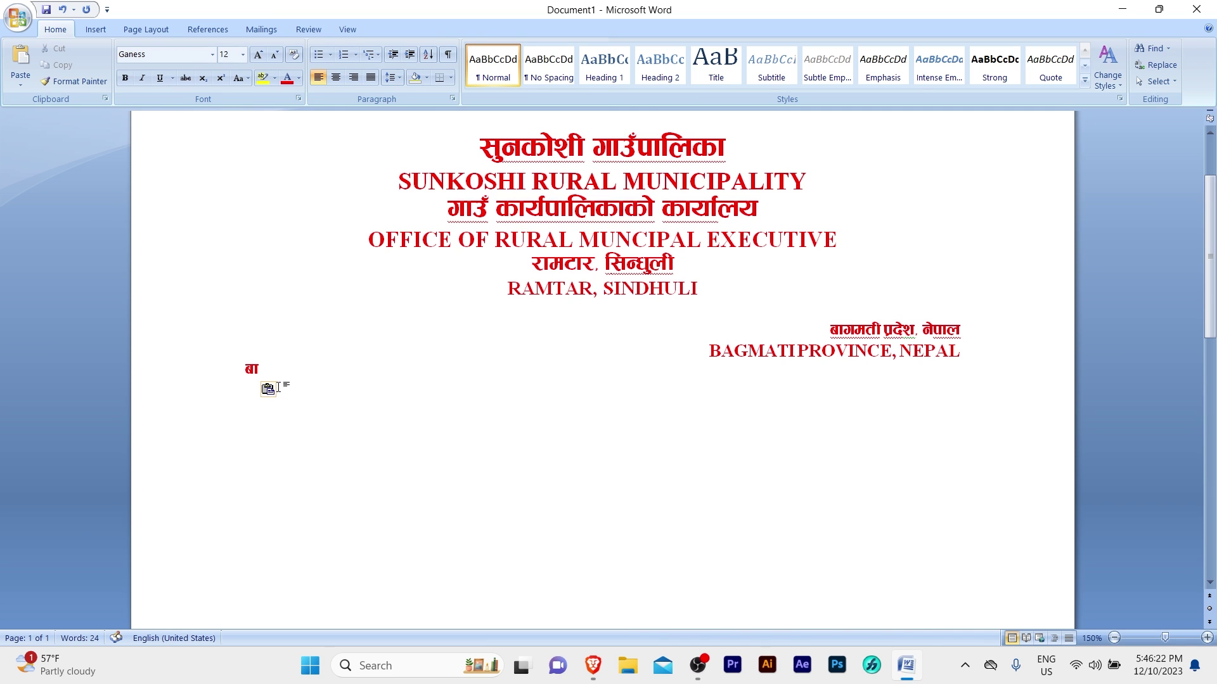
pyautogui.moveTo(268, 369); pyautogui.dragTo(227, 370)
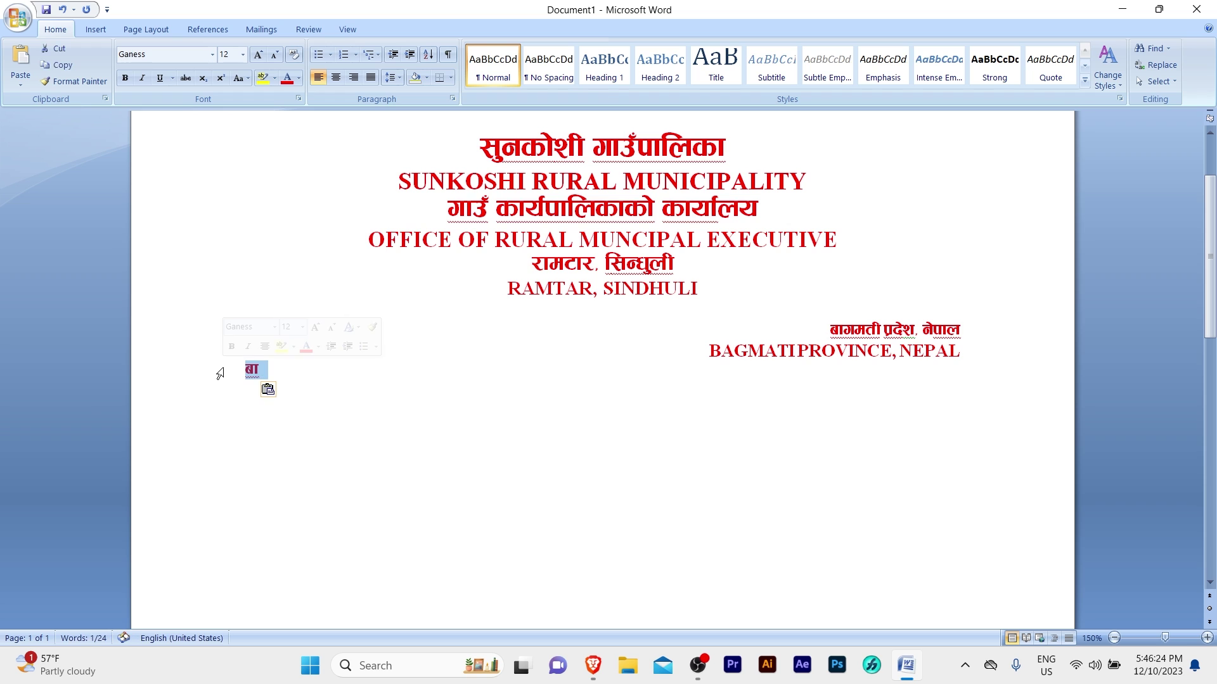
pyautogui.write('k')
pyautogui.press('BackSpace')
pyautogui.write('k')
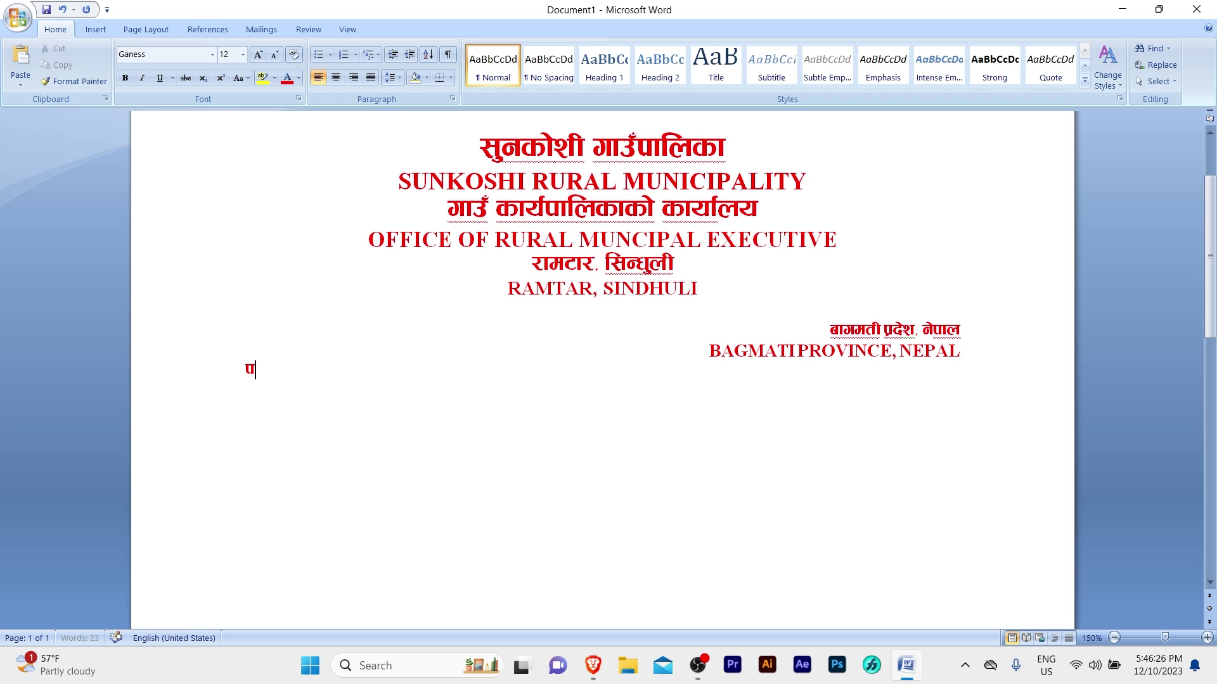
pyautogui.write('.')
pyautogui.write(';+.')
# Step: Complete the line as 'प.सं. (Ref No.):-' with the English part in the English font
pyautogui.moveTo(765, 350); pyautogui.dragTo(788, 351)
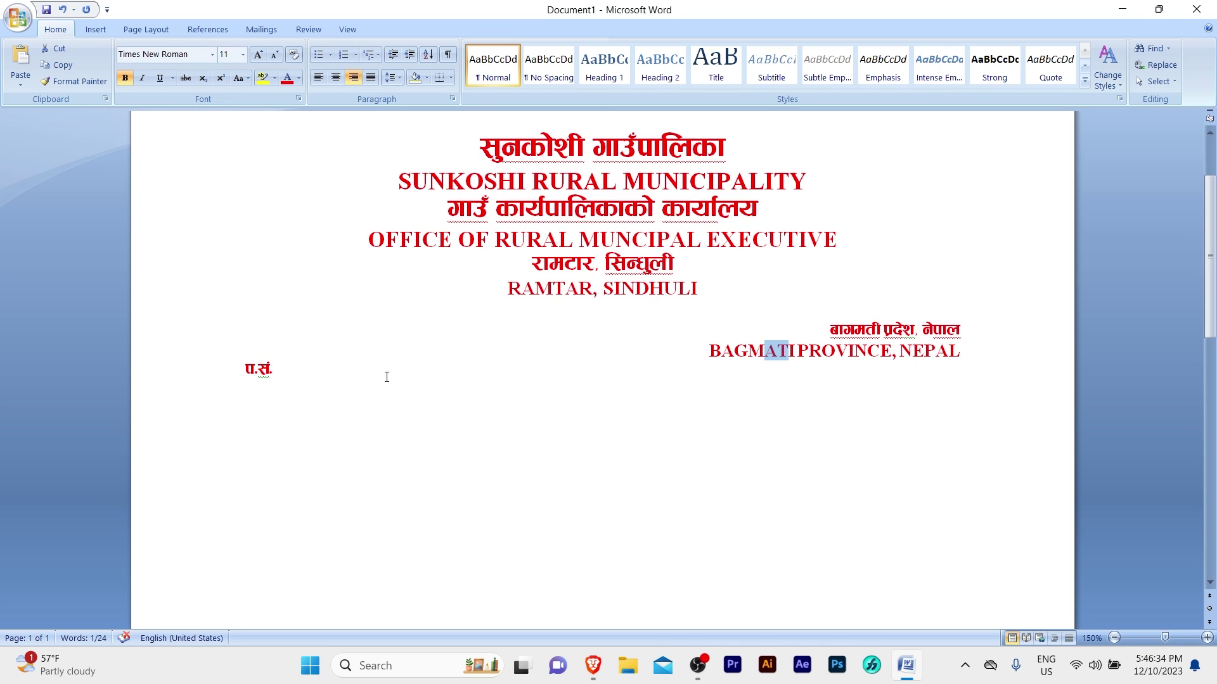
pyautogui.click(324, 377)
pyautogui.hotkey('ctrl', 'v')
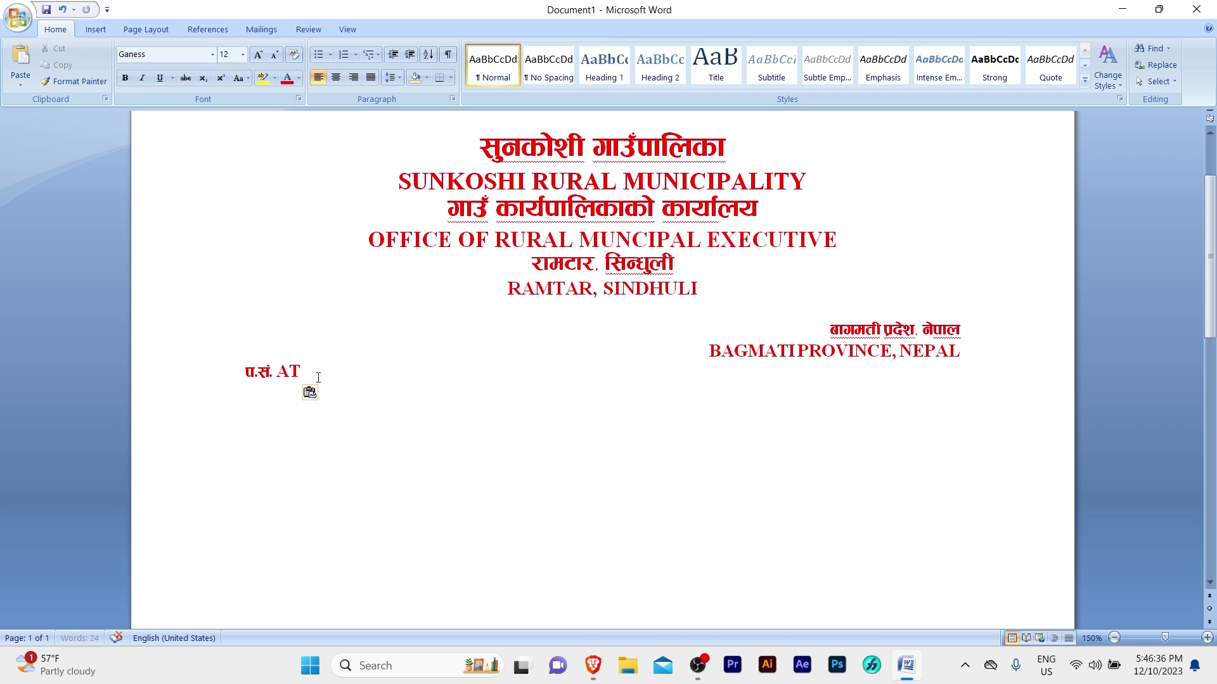
pyautogui.press('BackSpace')
pyautogui.press('BackSpace')
pyautogui.write('(')
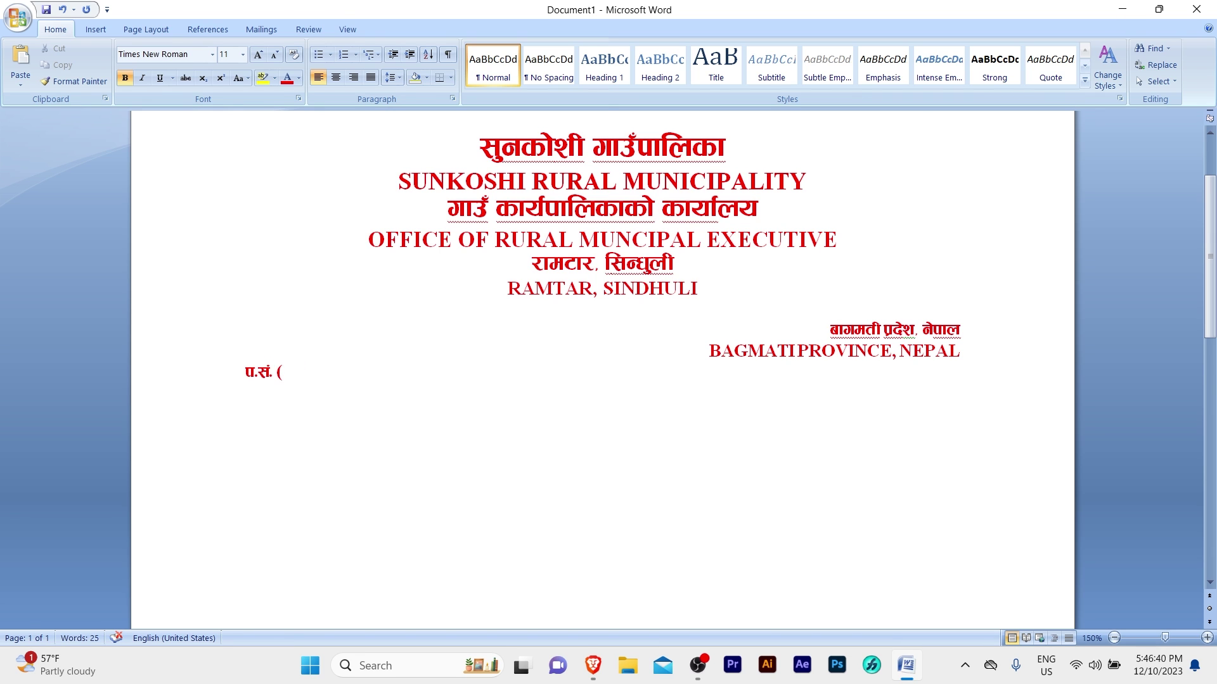
pyautogui.write('Ref')
pyautogui.write(' No.')
pyautogui.write(')')
pyautogui.write(':')
pyautogui.write('-')
# Step: Duplicate the reference line below and edit it into 'च.नं. (Des. No.):-'
pyautogui.moveTo(368, 375); pyautogui.dragTo(246, 370)
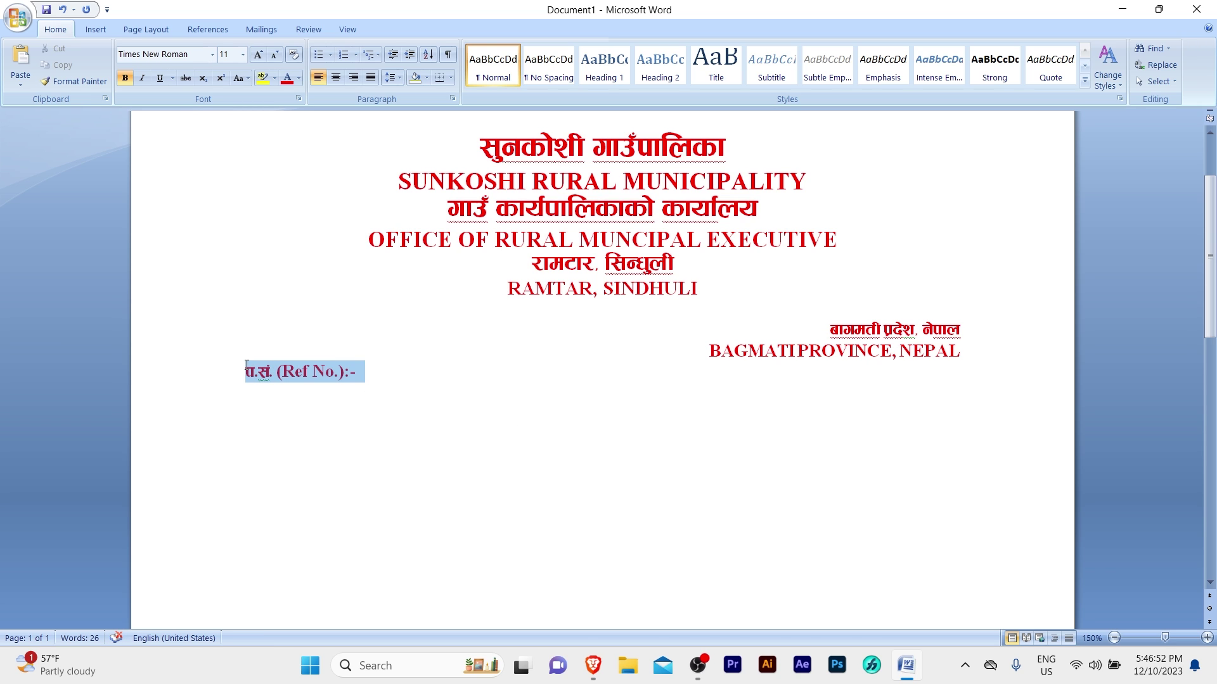
pyautogui.click(364, 380)
pyautogui.press('Return')
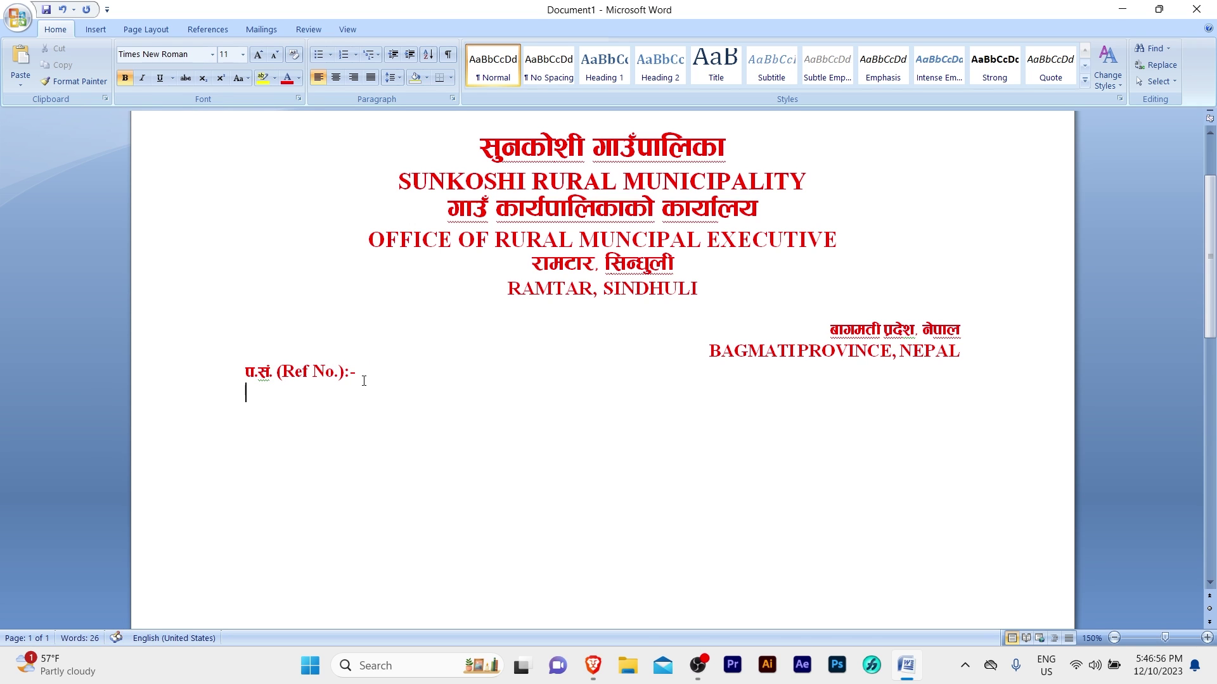
pyautogui.hotkey('ctrl', 'v')
pyautogui.click(273, 392)
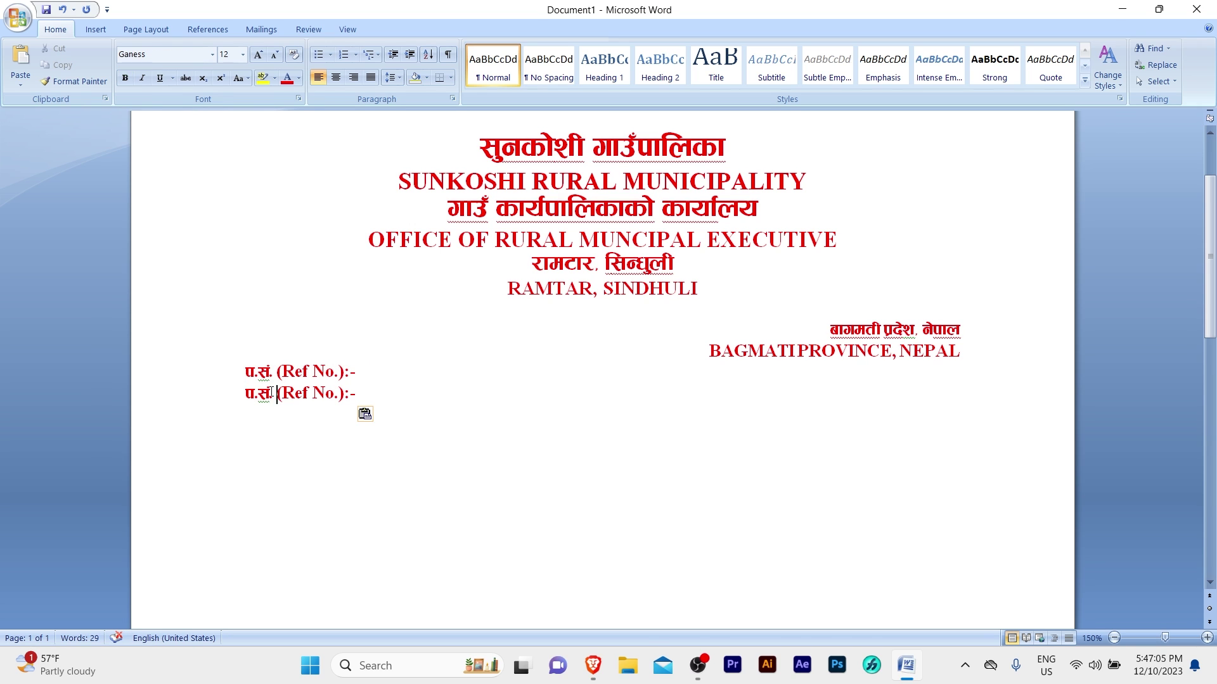
pyautogui.moveTo(276, 393); pyautogui.dragTo(246, 396)
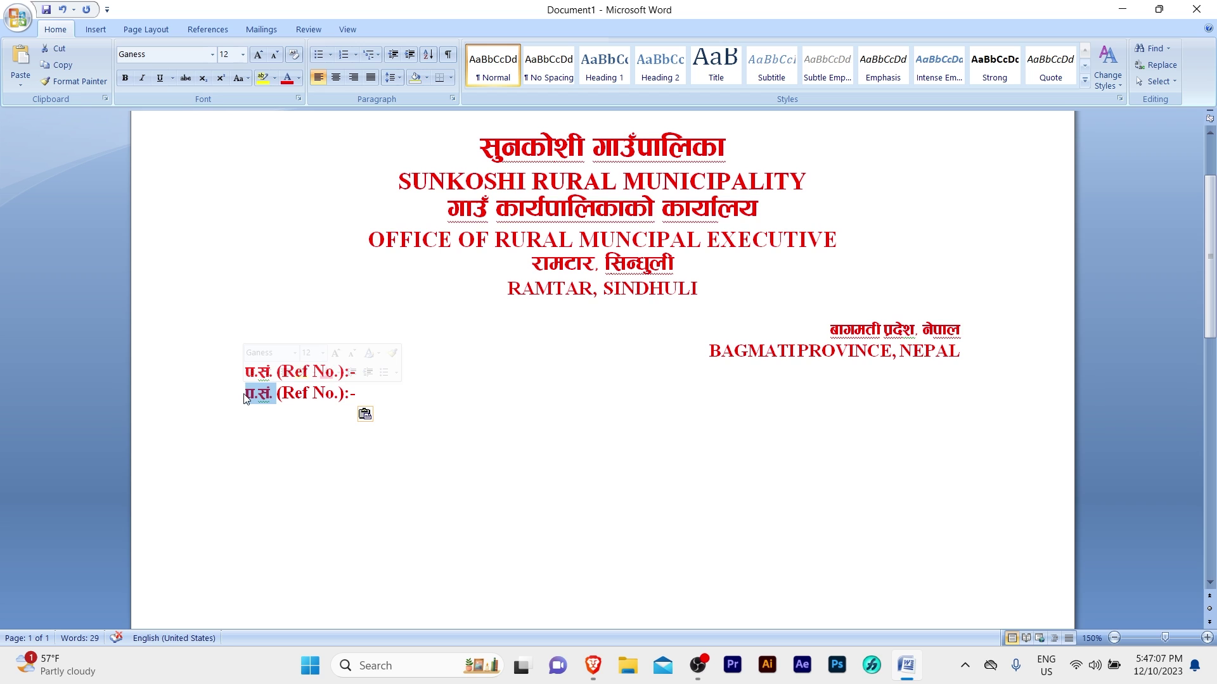
pyautogui.write('r')
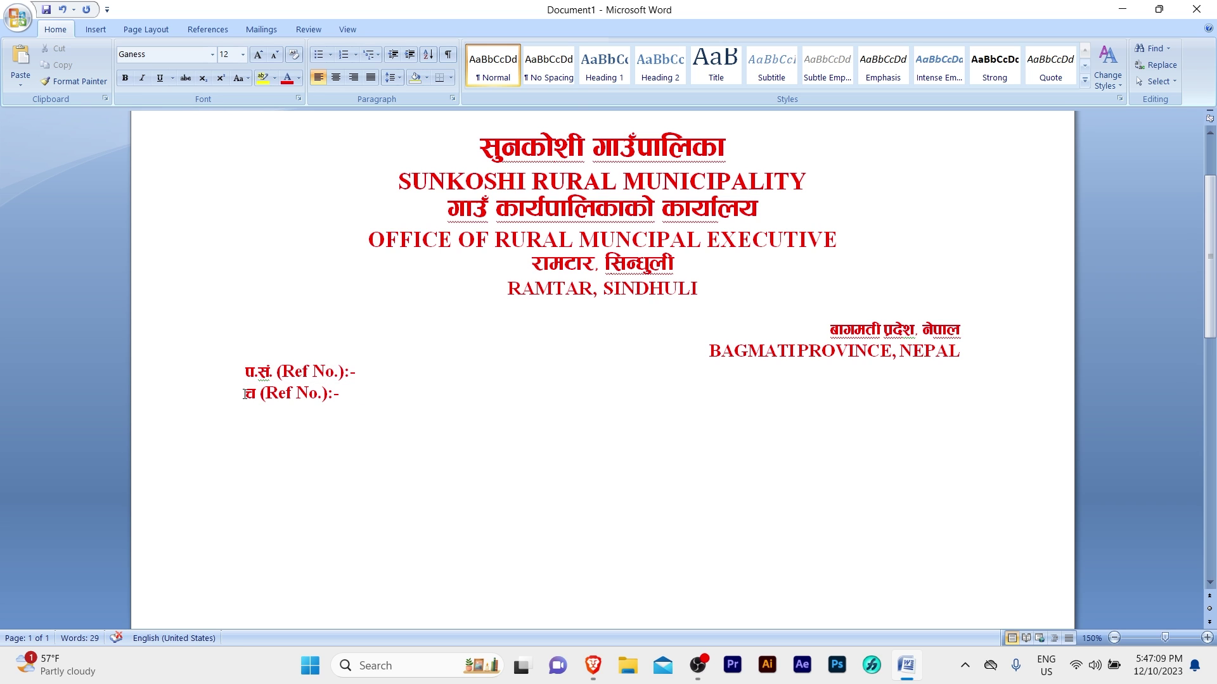
pyautogui.write('=g+=')
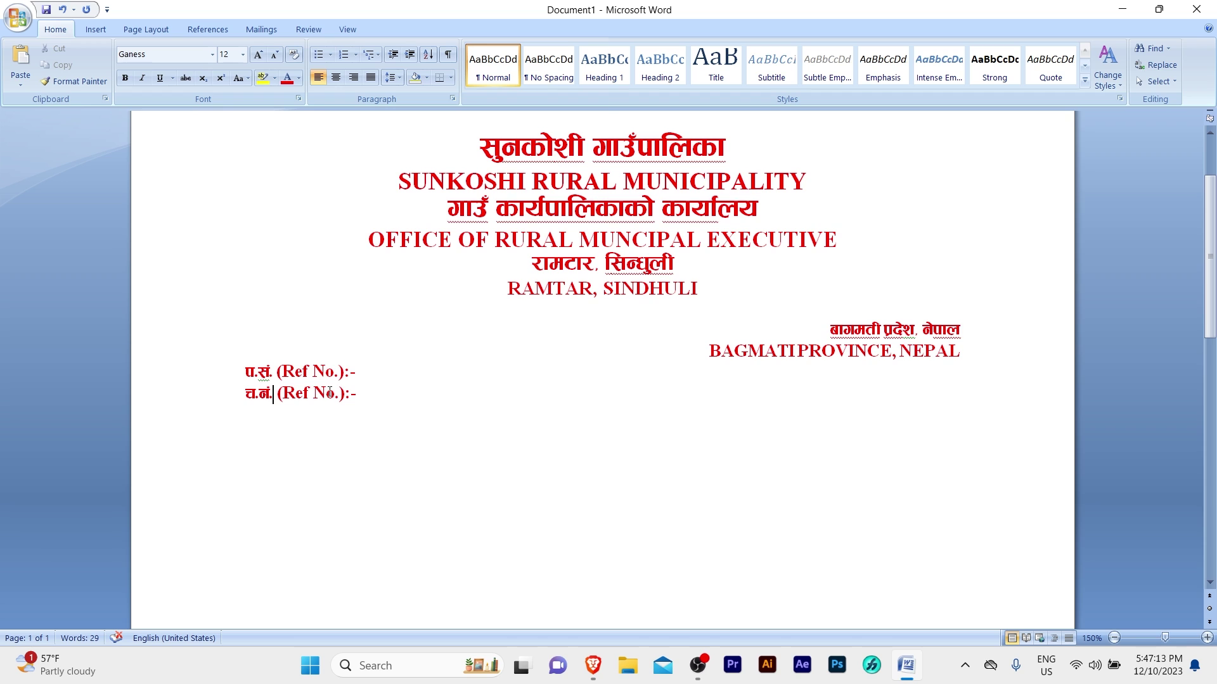
pyautogui.moveTo(314, 394); pyautogui.dragTo(282, 394)
pyautogui.write('De')
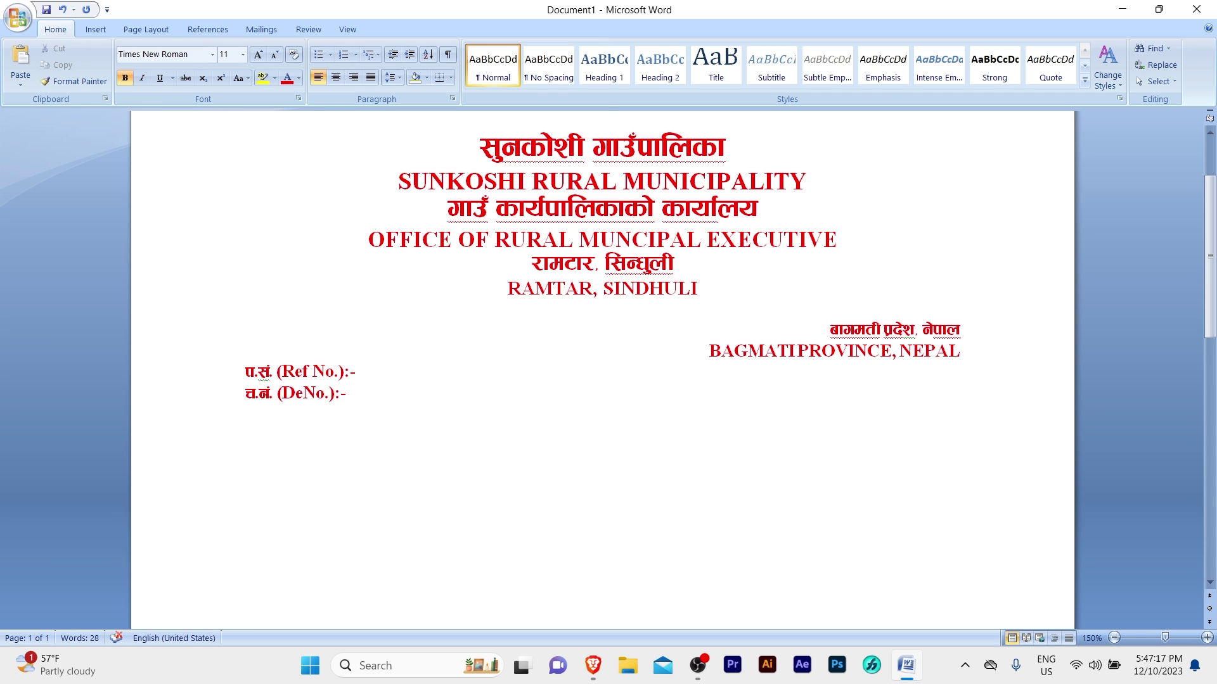
pyautogui.write('s')
pyautogui.write('.')
pyautogui.moveTo(373, 394); pyautogui.dragTo(234, 396)
pyautogui.hotkey('ctrl', 'c')
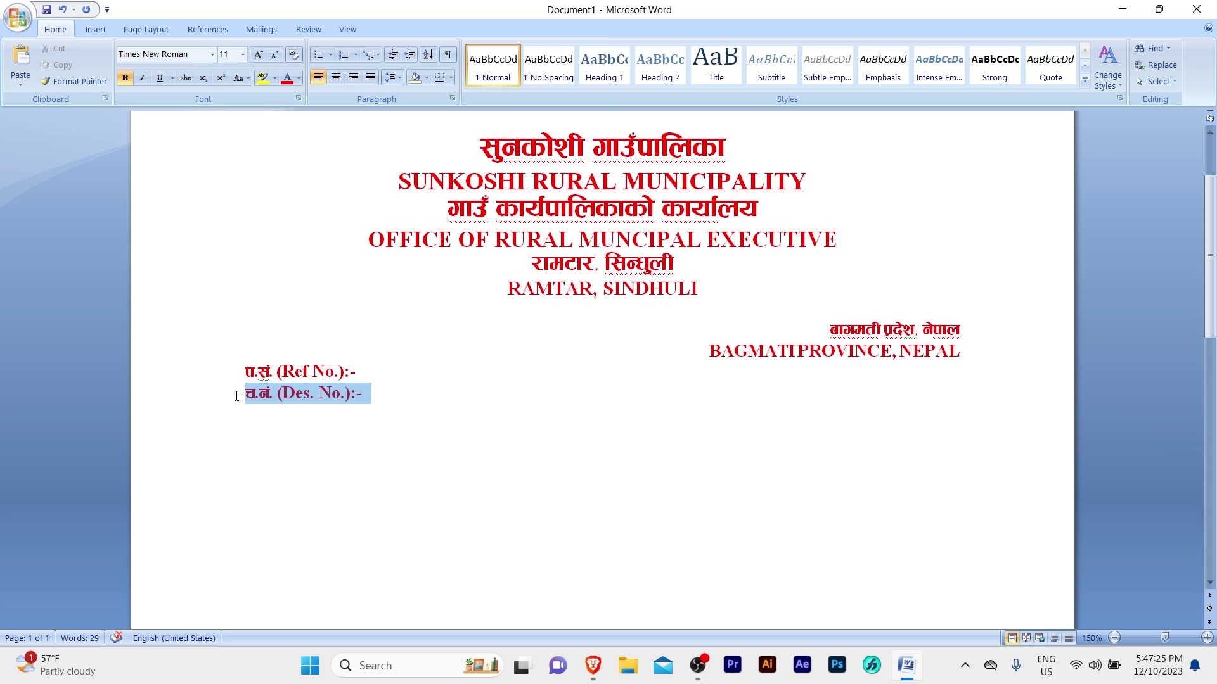
pyautogui.click(409, 397)
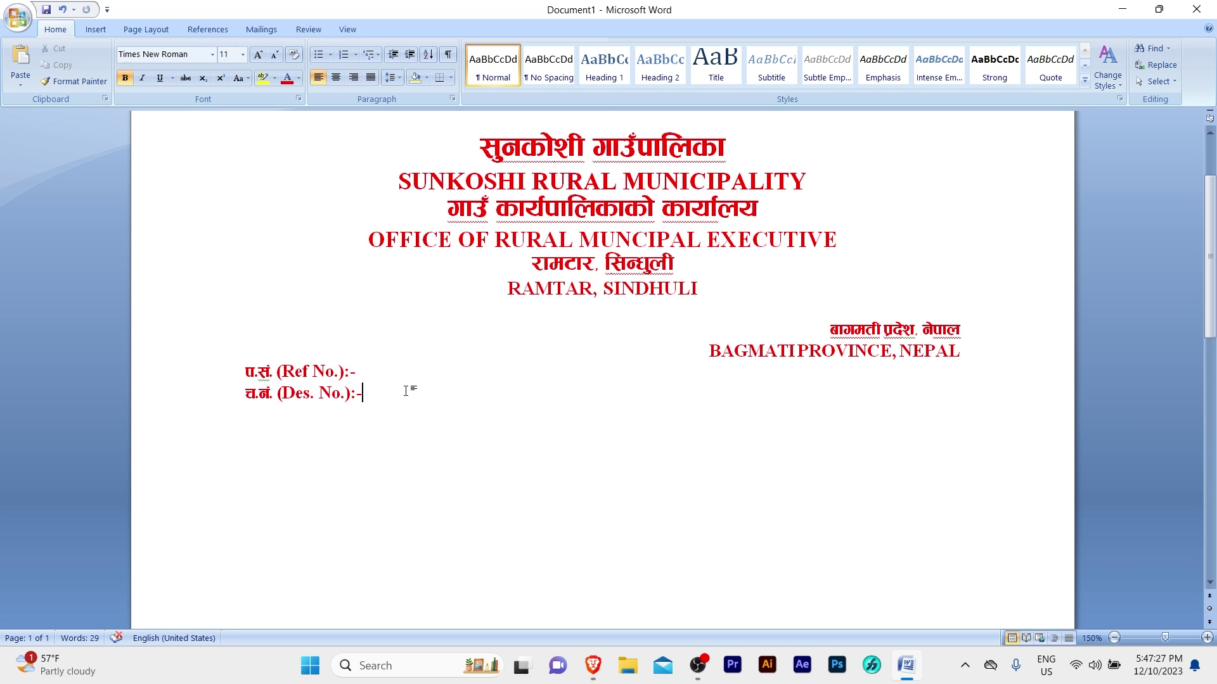
# Step: Paste a copy of the Des. No. label on the right side of the same line
pyautogui.hotkey('ctrl', 'v')
pyautogui.click(370, 399)
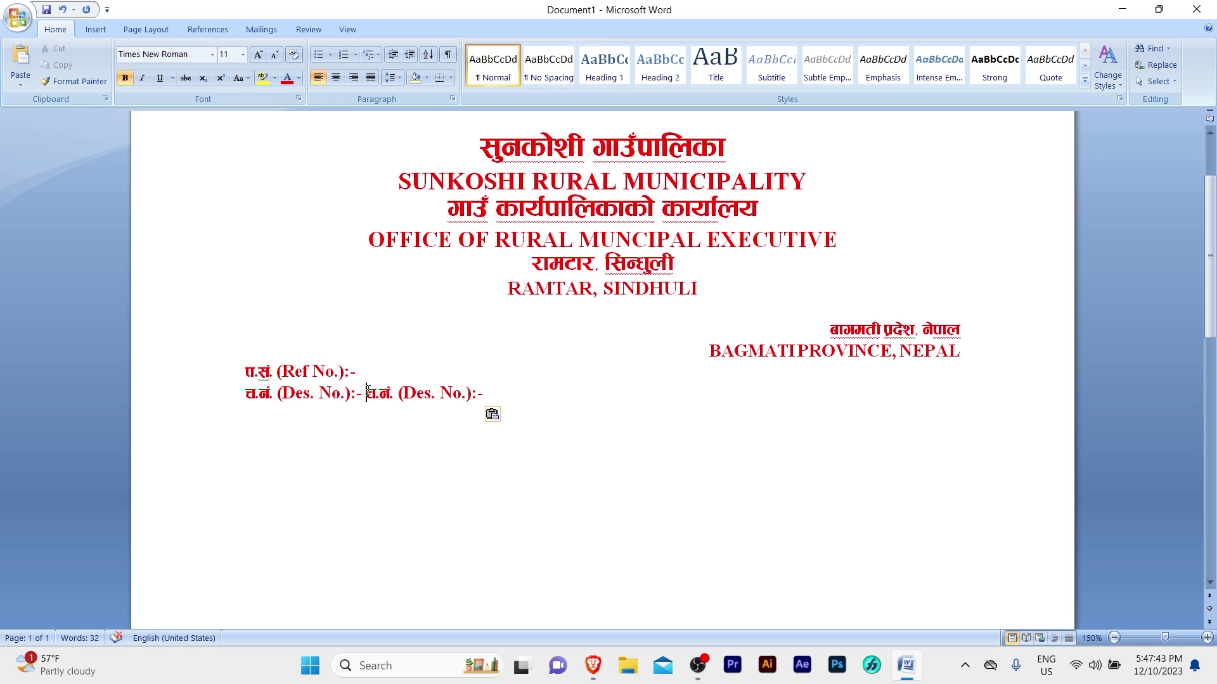
pyautogui.press('Tab')
pyautogui.press('Tab')
pyautogui.press('Tab')
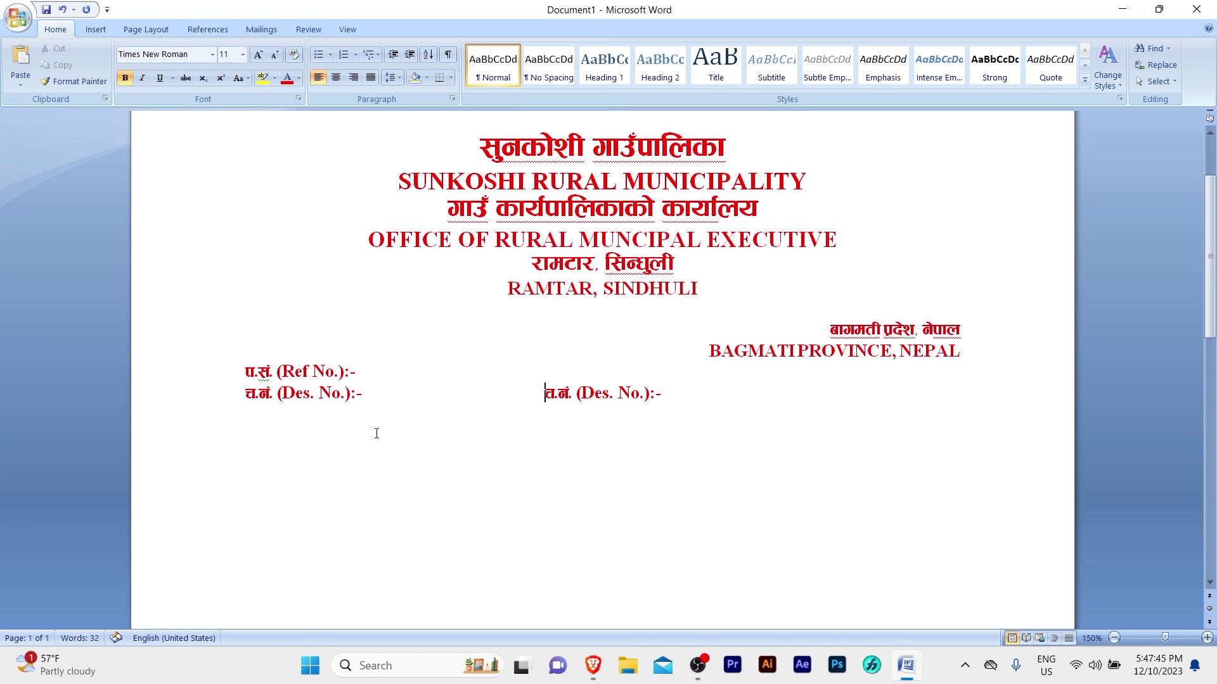
pyautogui.press('Tab')
pyautogui.press('Tab')
pyautogui.press('Tab')
pyautogui.press('Tab')
pyautogui.press('Tab')
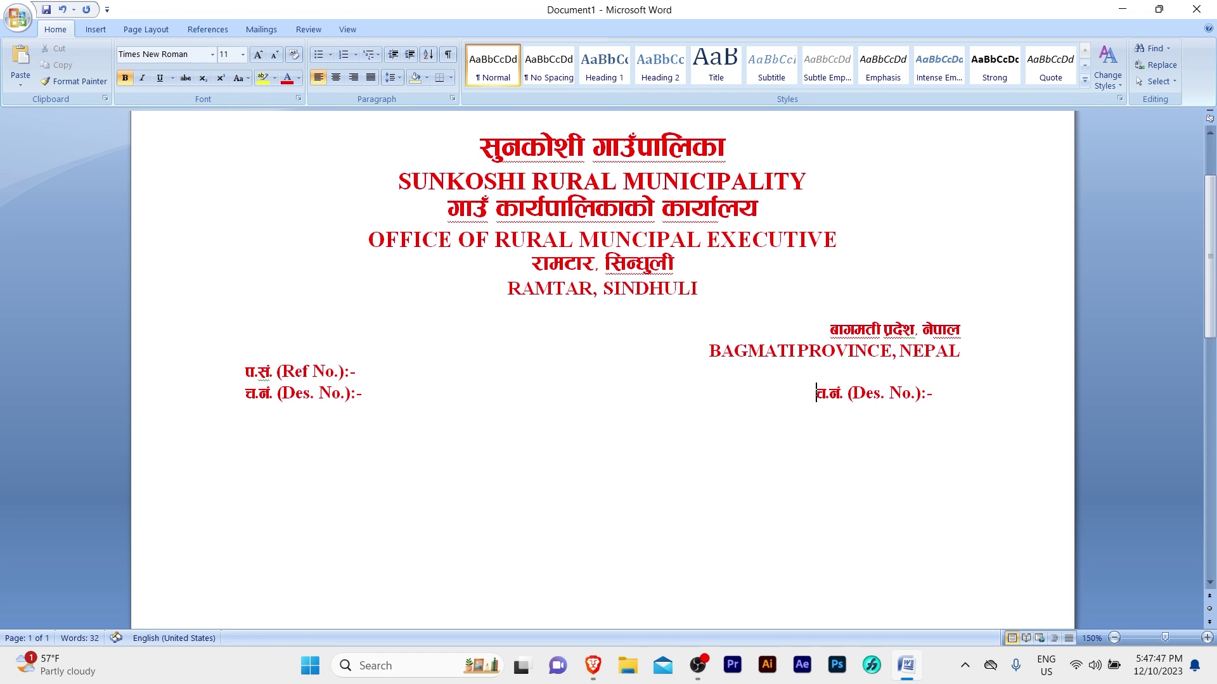
pyautogui.press('BackSpace')
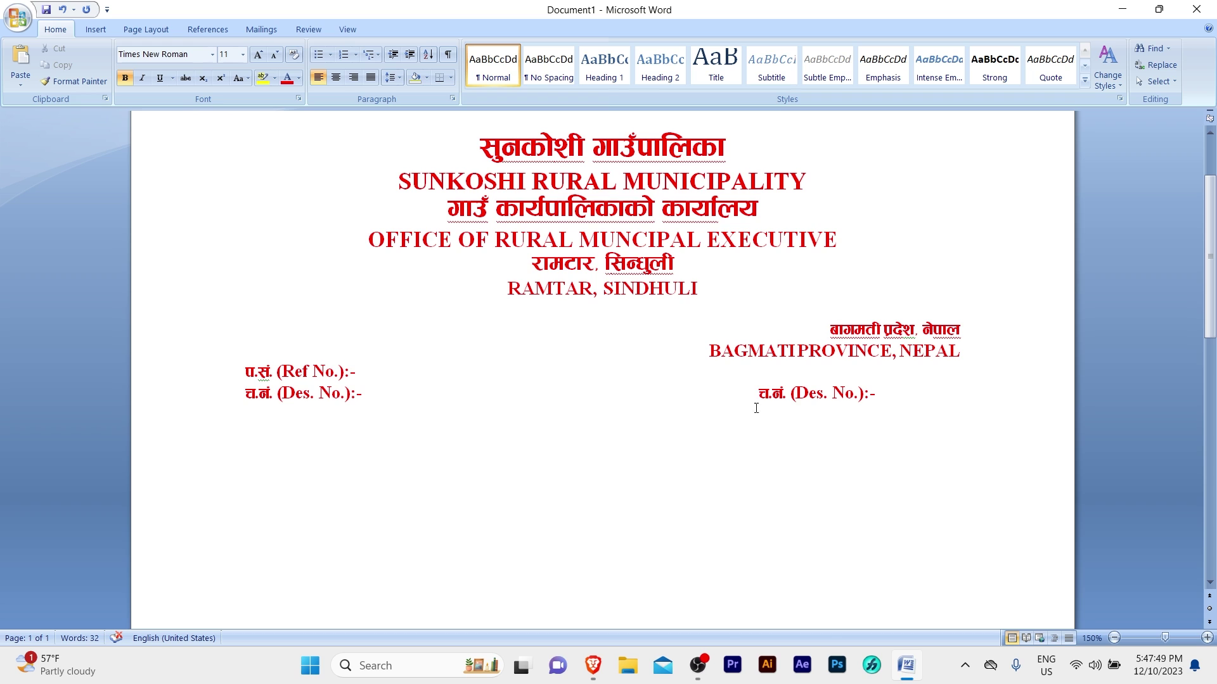
pyautogui.click(785, 393)
pyautogui.press('BackSpace')
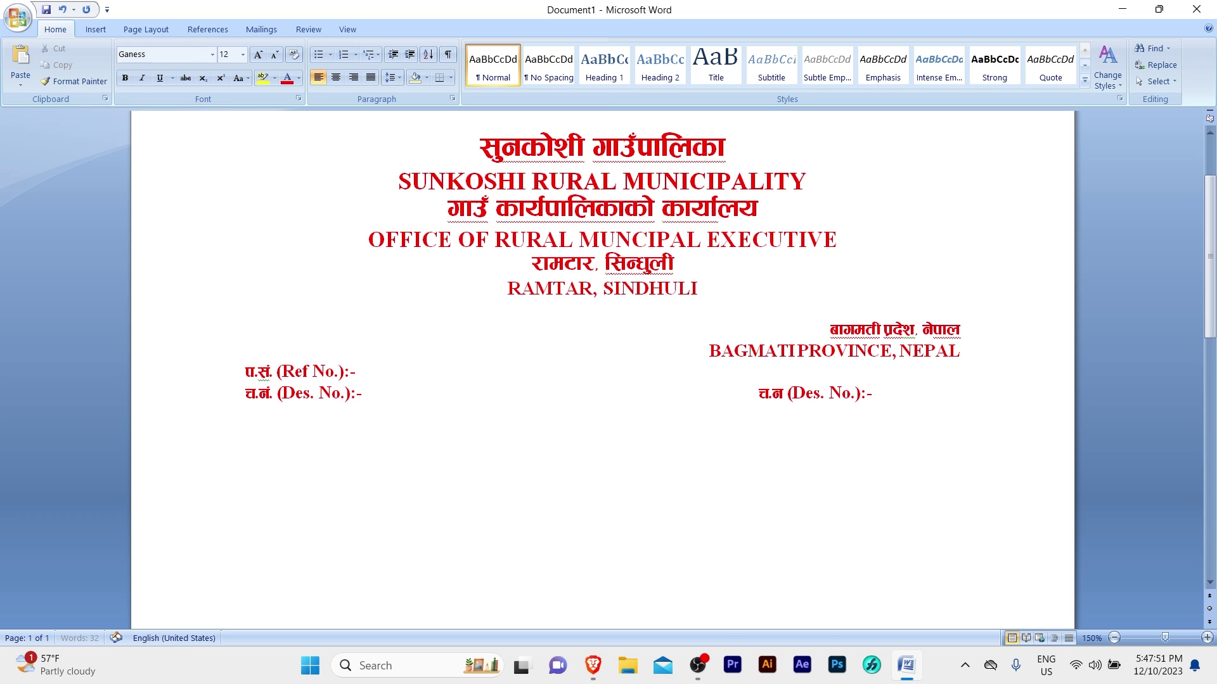
pyautogui.press('BackSpace')
pyautogui.press('BackSpace')
pyautogui.press('BackSpace')
pyautogui.press('BackSpace')
# Step: Rewrite the right-hand copy as 'मिति (Dete). ' followed by a dotted fill-in line
pyautogui.write('ldlt')
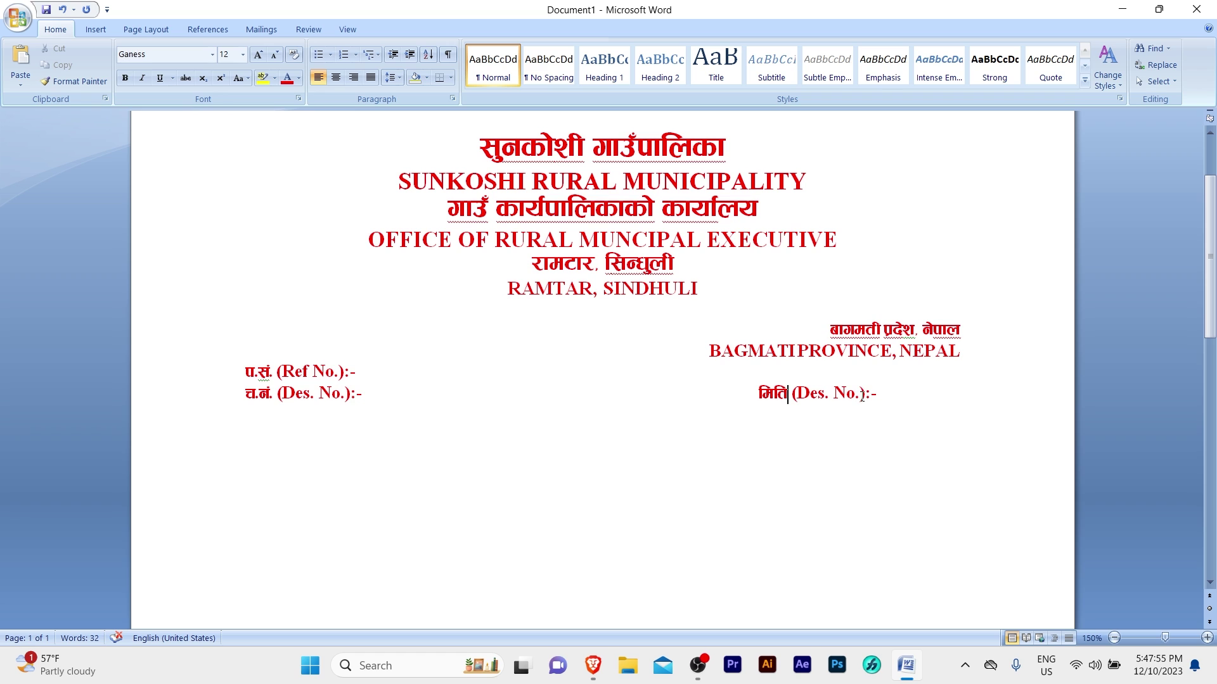
pyautogui.moveTo(877, 394); pyautogui.dragTo(796, 394)
pyautogui.write('De')
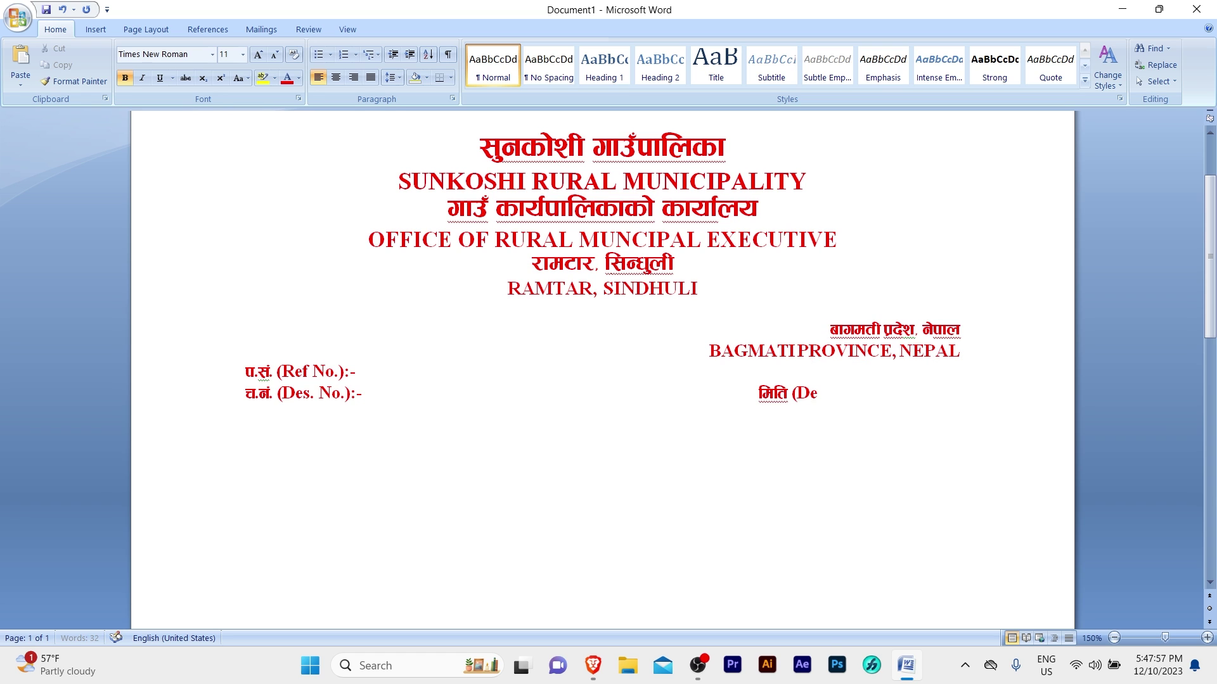
pyautogui.write('at')
pyautogui.press('BackSpace')
pyautogui.press('BackSpace')
pyautogui.write('te')
pyautogui.write('). .')
pyautogui.write('...................')
pyautogui.hotkey('ctrl', 'z')
pyautogui.press('BackSpace')
pyautogui.press('BackSpace')
pyautogui.press('BackSpace')
pyautogui.press('BackSpace')
pyautogui.press('BackSpace')
pyautogui.press('BackSpace')
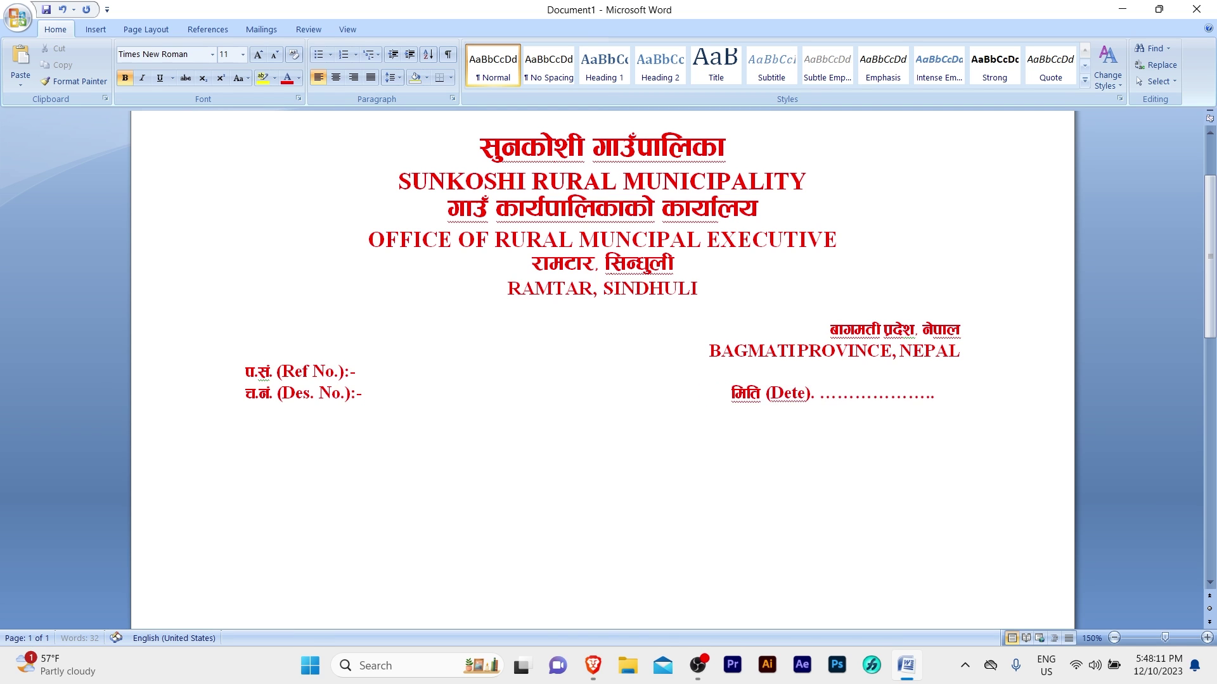
pyautogui.click(904, 398)
pyautogui.write('...')
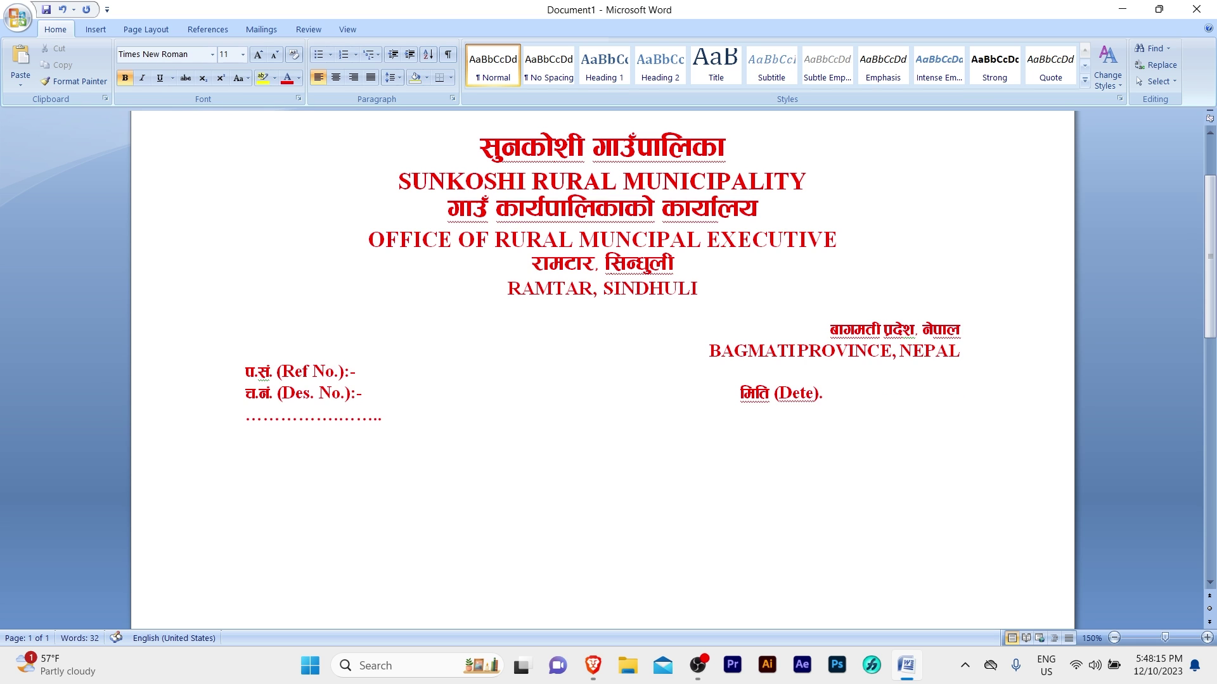
pyautogui.press('BackSpace')
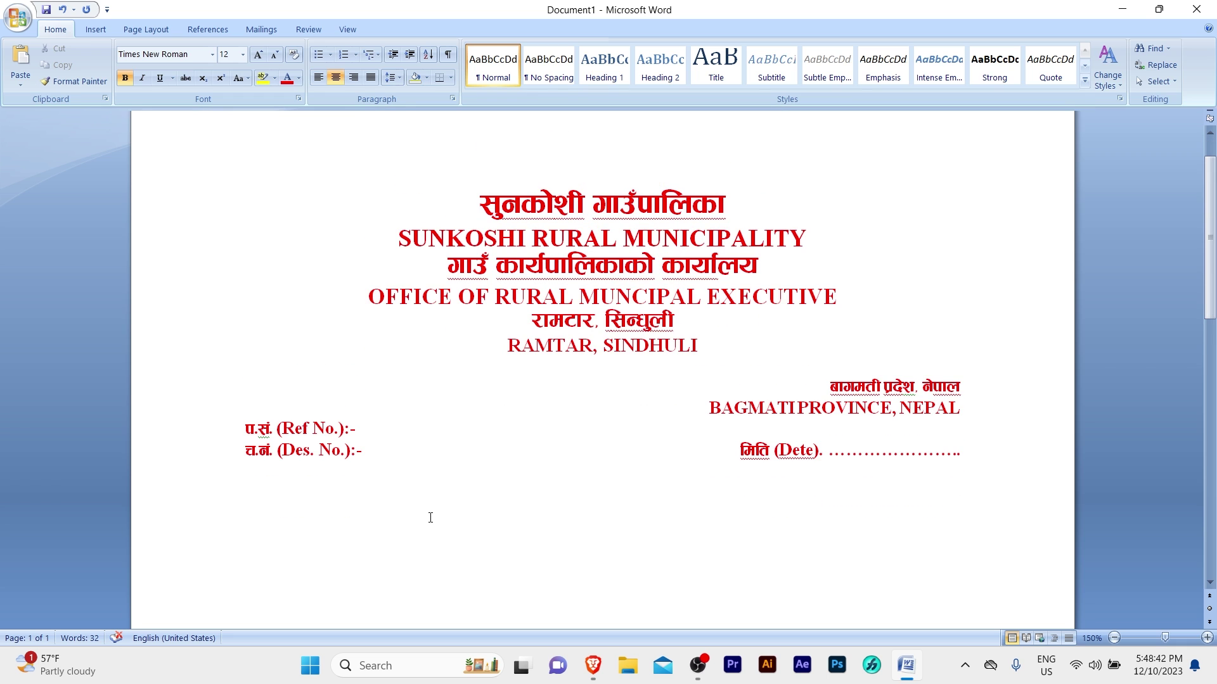
pyautogui.click(271, 491)
# Step: Draw a red 2¼ pt horizontal line across the page below the date line
pyautogui.click(97, 32)
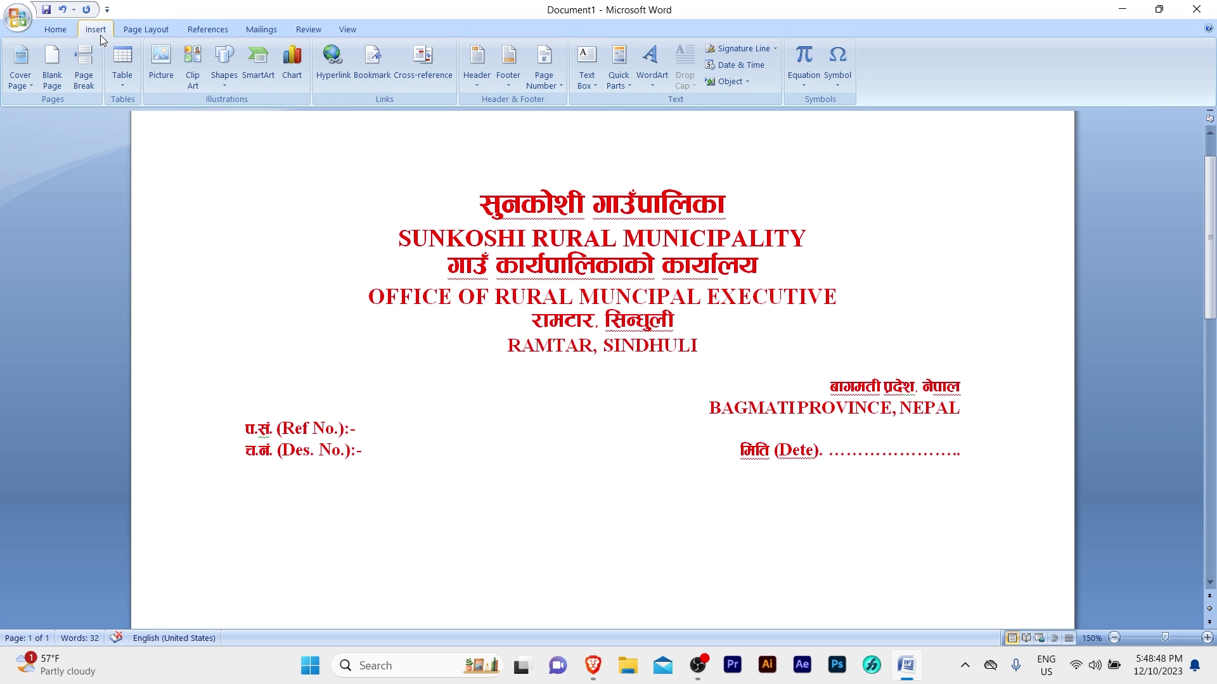
pyautogui.click(226, 81)
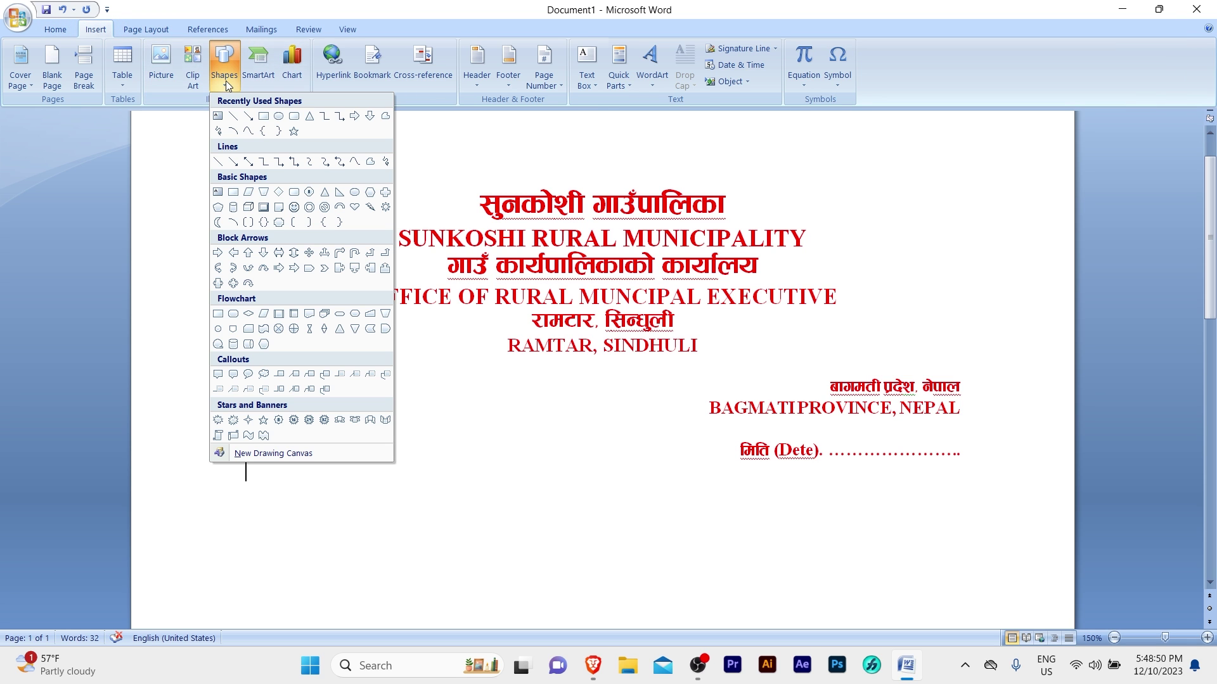
pyautogui.click(233, 116)
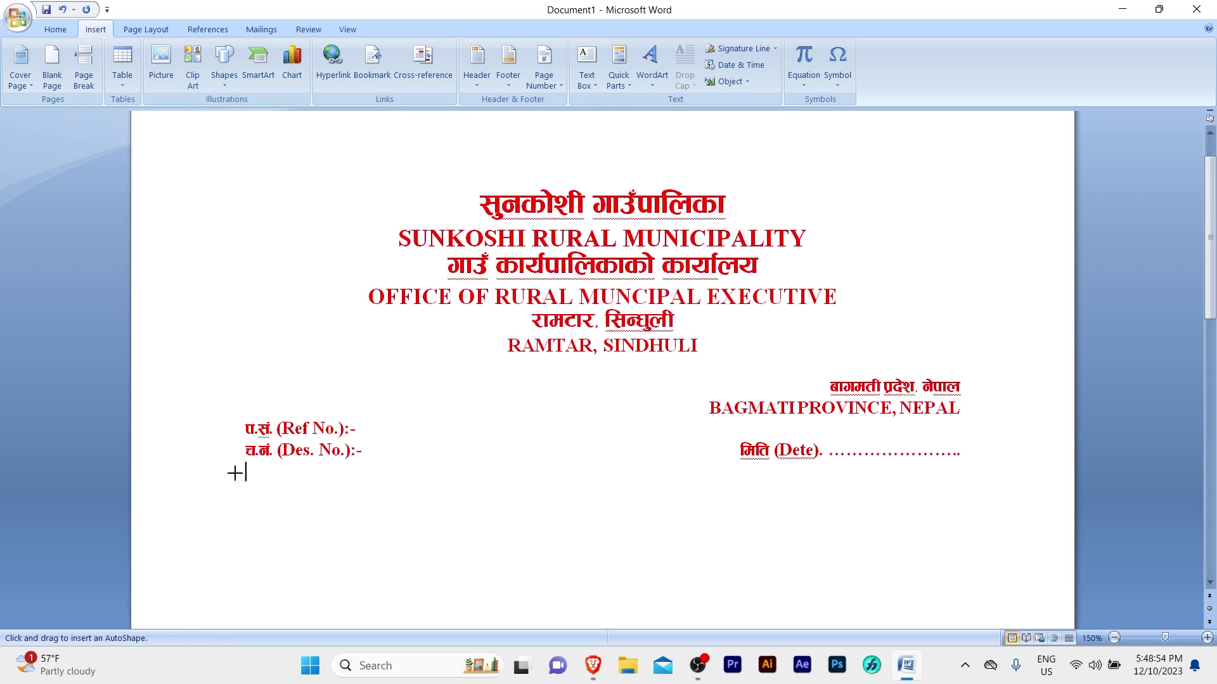
pyautogui.moveTo(246, 477); pyautogui.dragTo(971, 481)
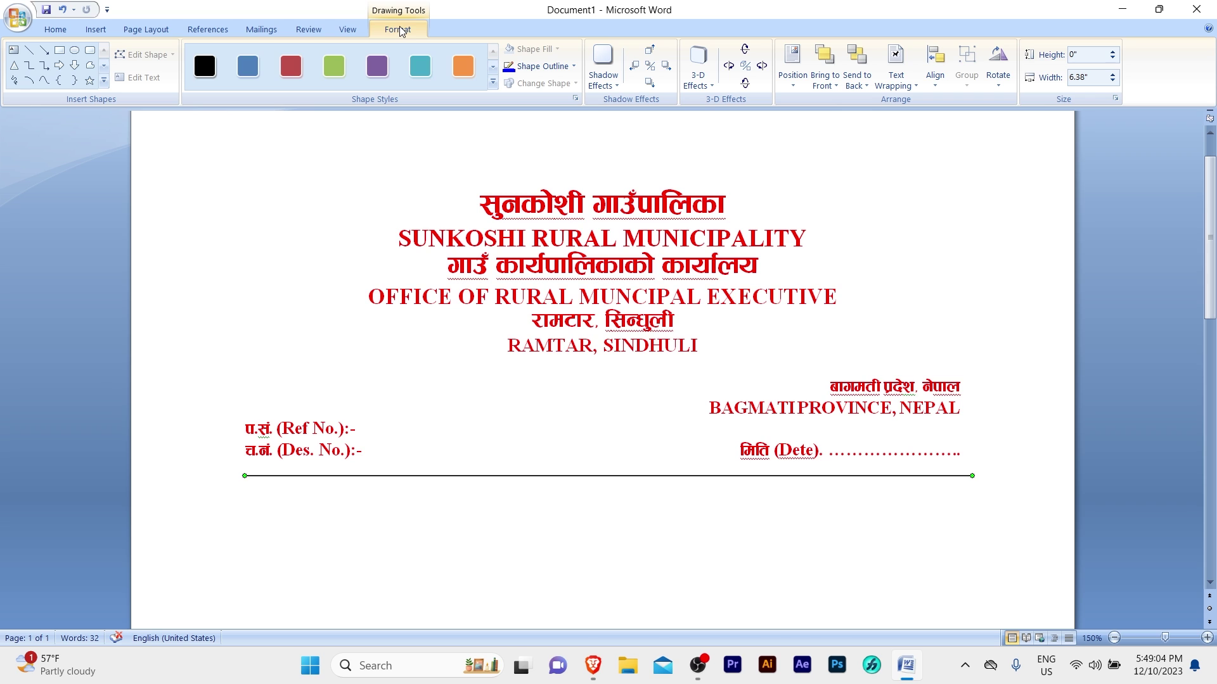
pyautogui.click(560, 68)
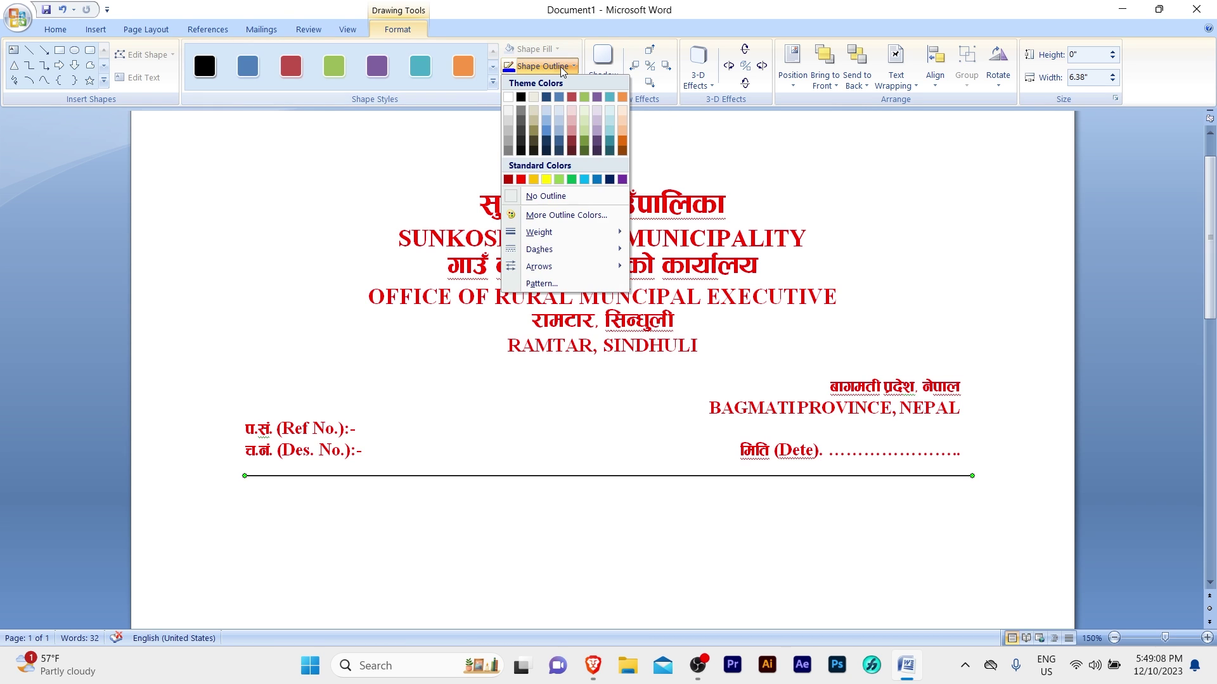
pyautogui.moveTo(542, 232)
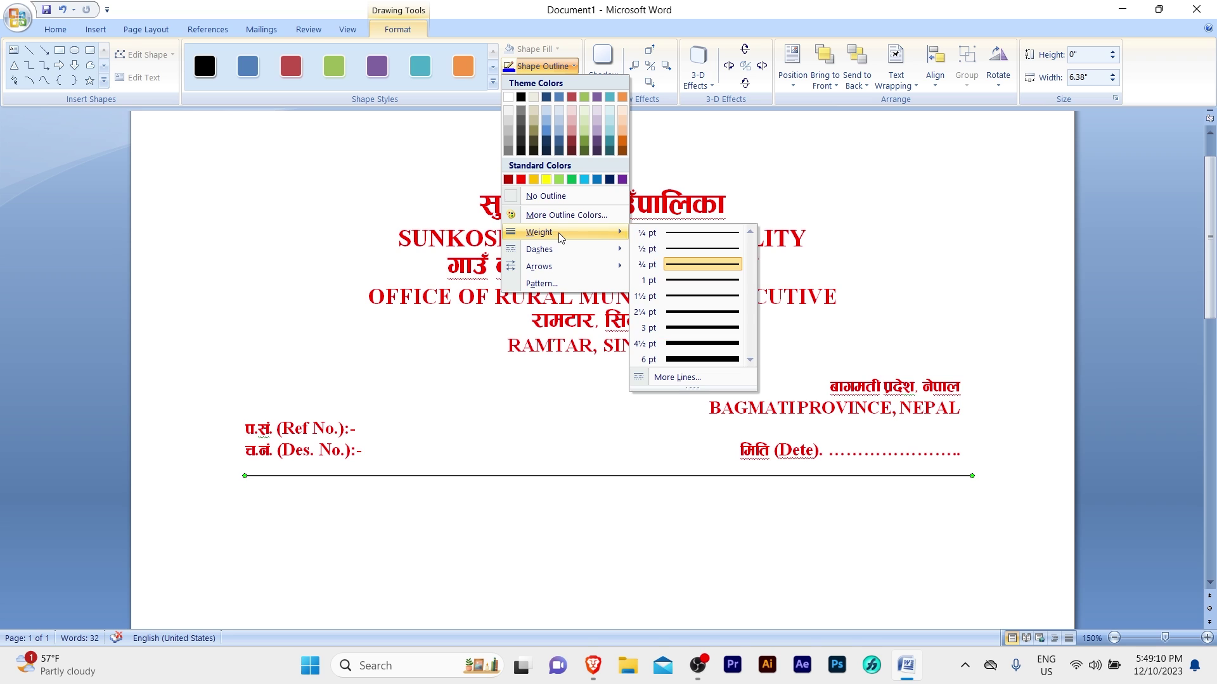
pyautogui.click(681, 312)
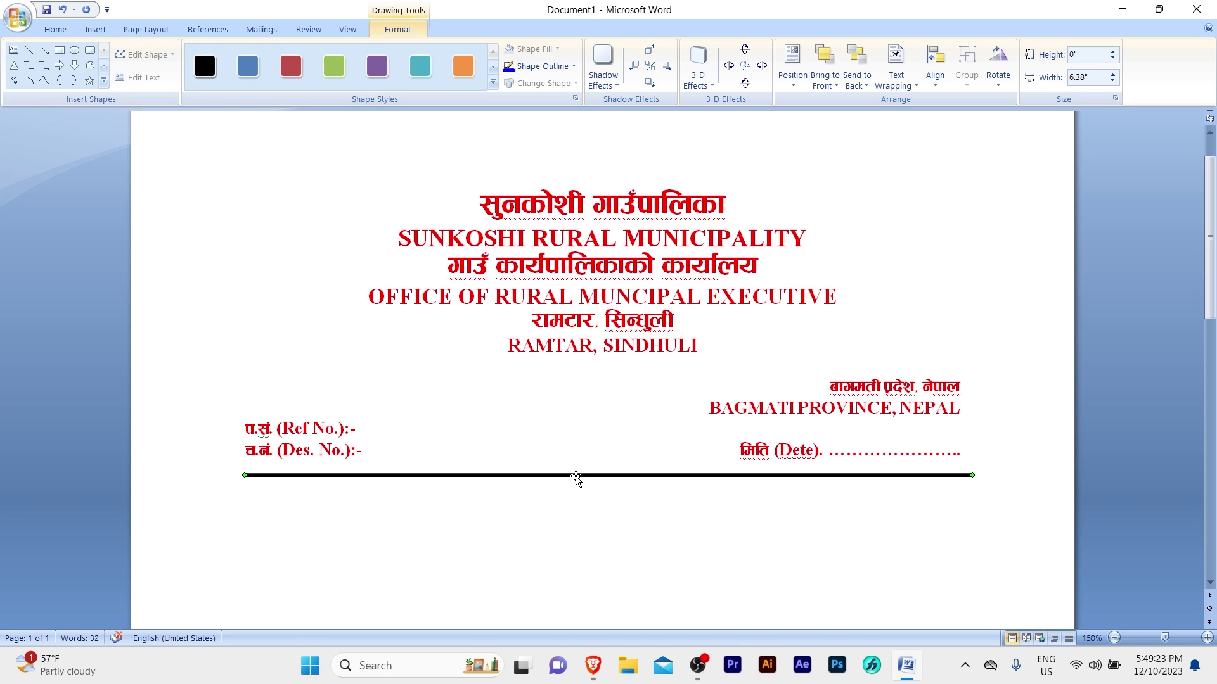
pyautogui.press('Up')
pyautogui.press('Up')
pyautogui.press('Up')
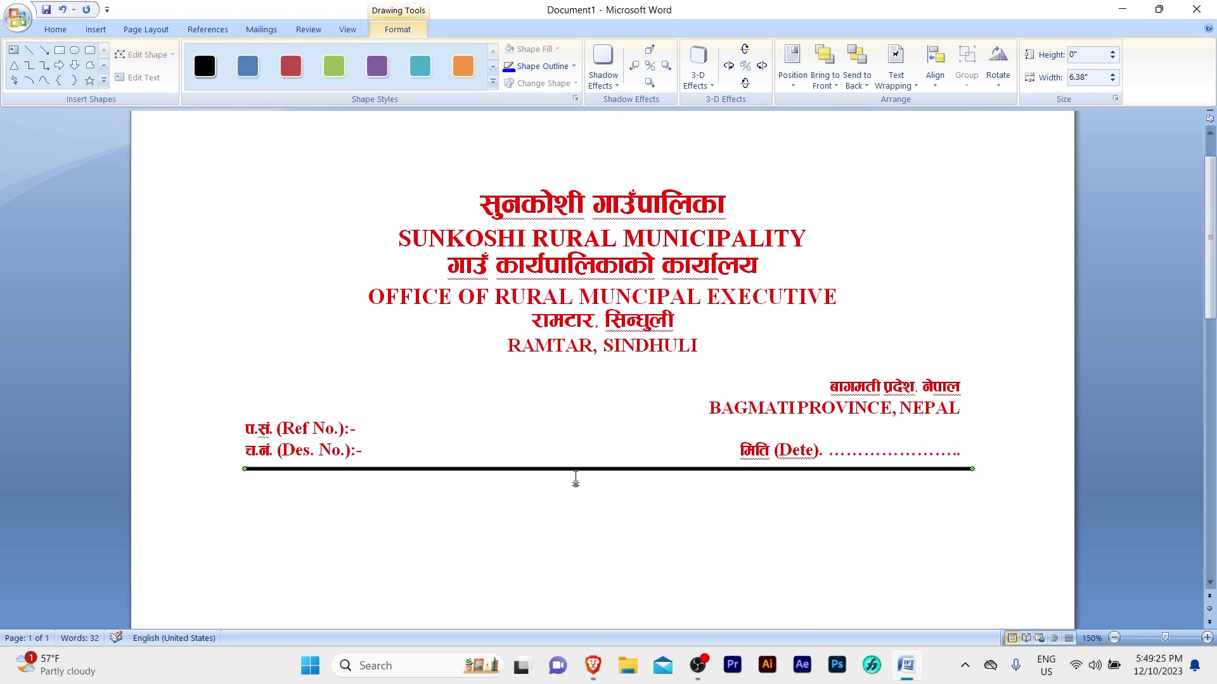
pyautogui.press('Up')
pyautogui.click(559, 71)
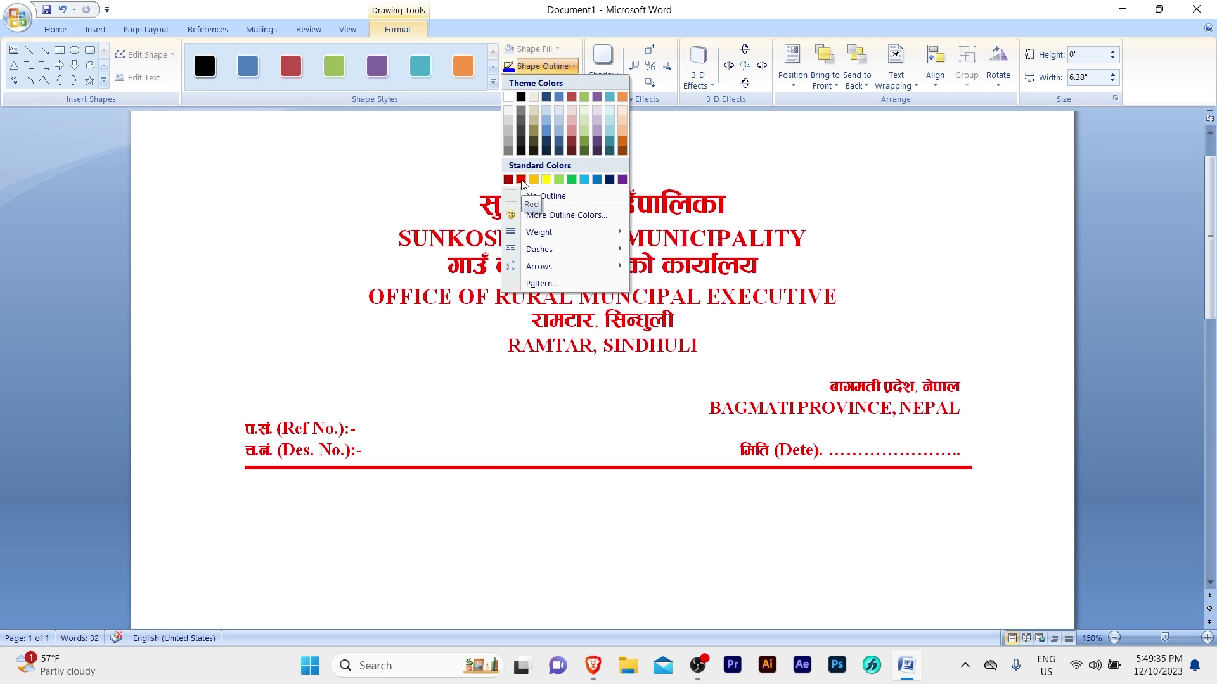
pyautogui.click(521, 180)
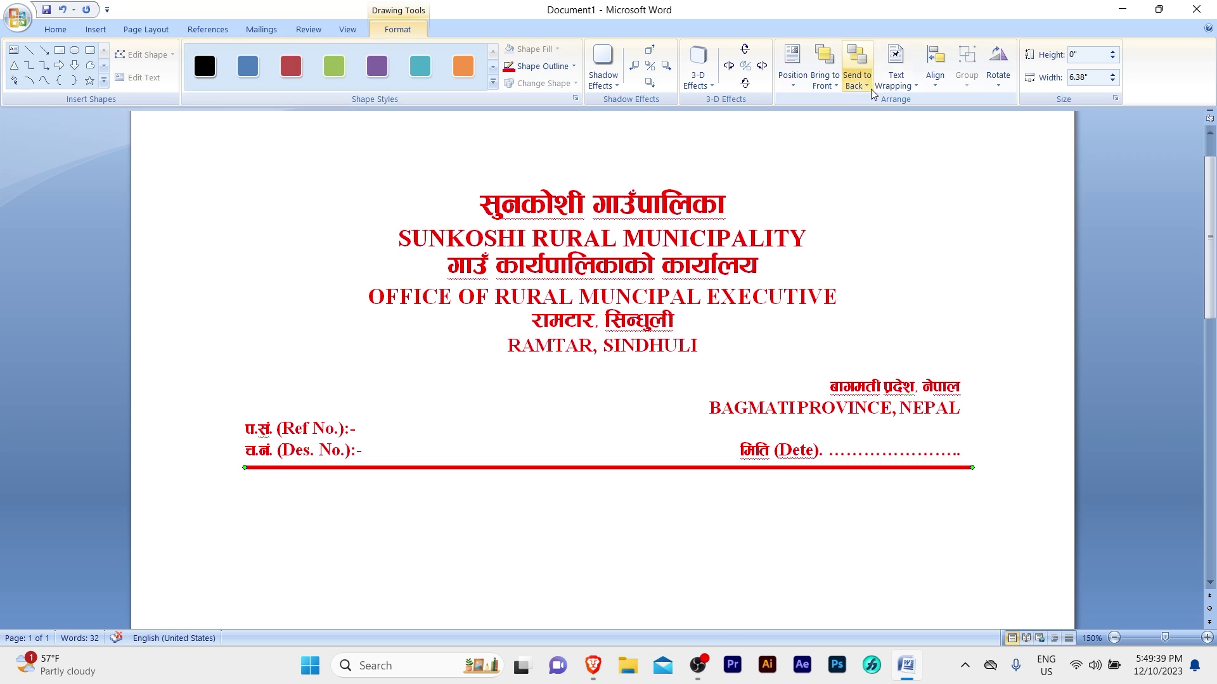
pyautogui.click(938, 85)
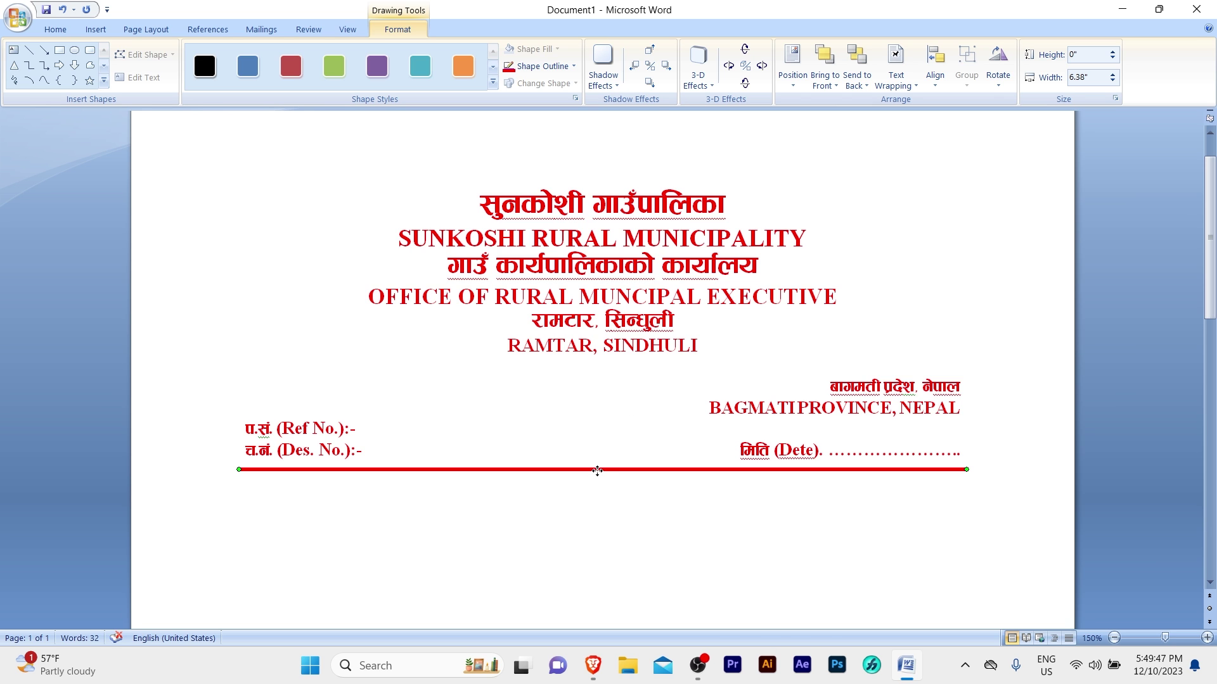
pyautogui.click(581, 420)
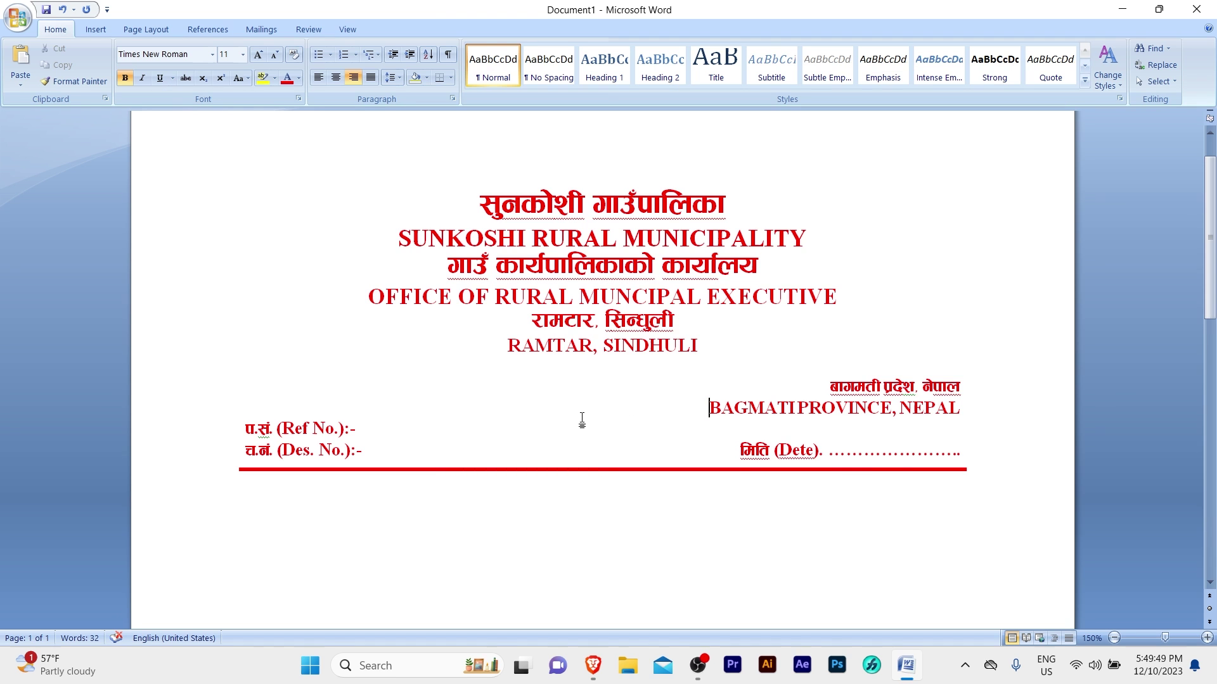
# Step: Delete the blank line below RAMTAR, SINDHULI so the province lines follow the address
pyautogui.scroll(-1, 582, 420)
pyautogui.scroll(-1, 583, 417)
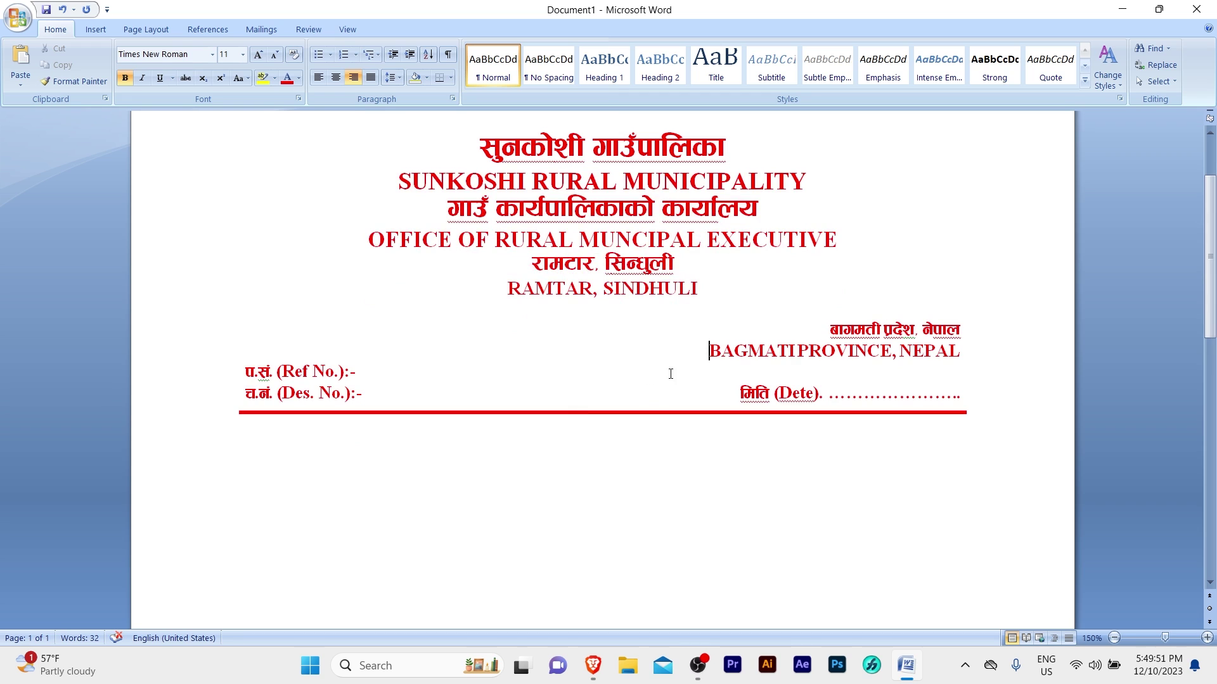
pyautogui.click(665, 309)
pyautogui.hotkey('ctrl', 'l')
pyautogui.press('BackSpace')
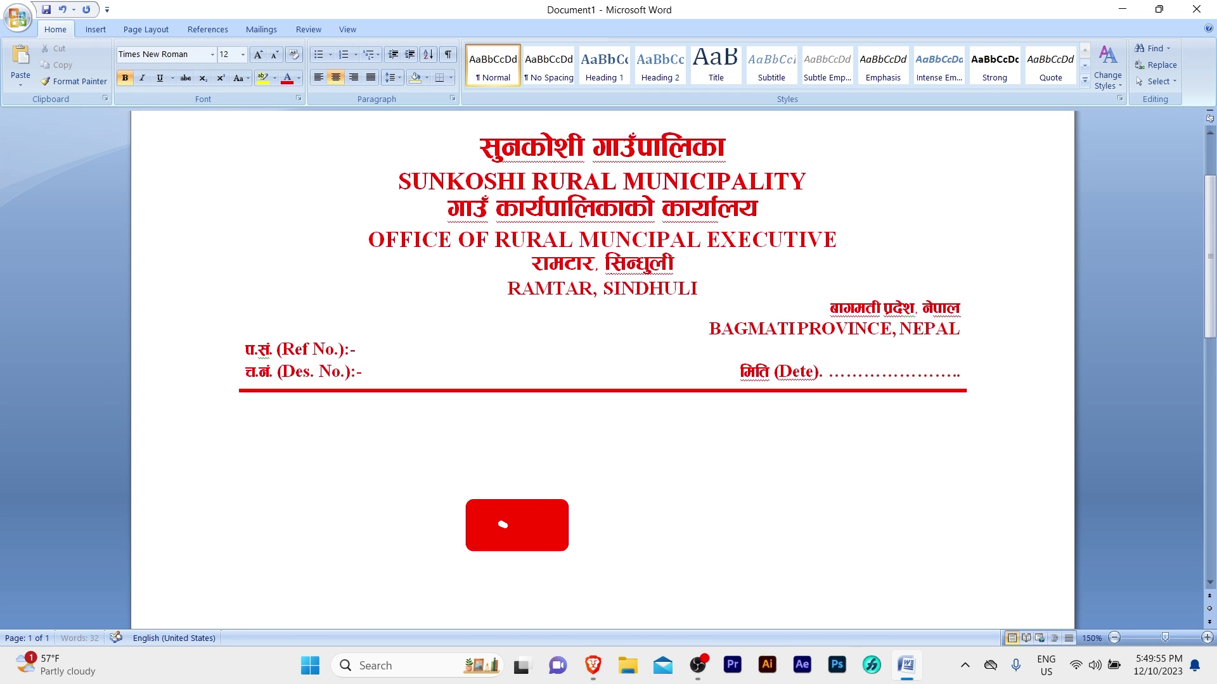
pyautogui.scroll(1, 692, 362)
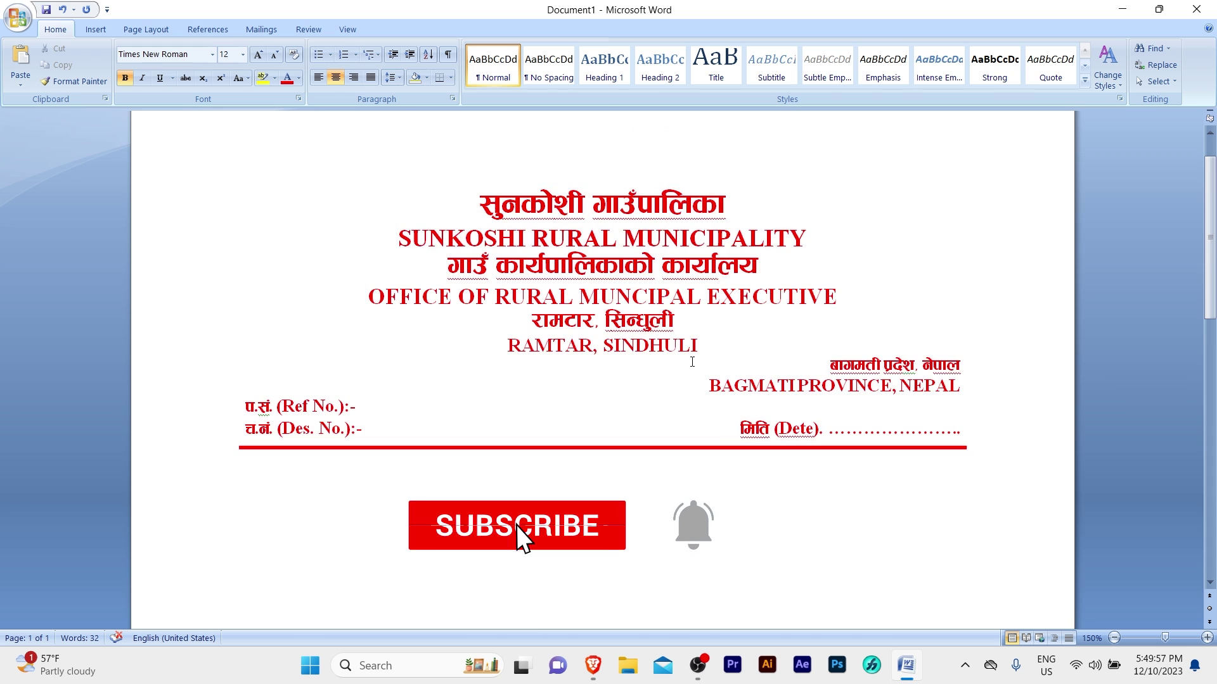
pyautogui.scroll(1, 506, 316)
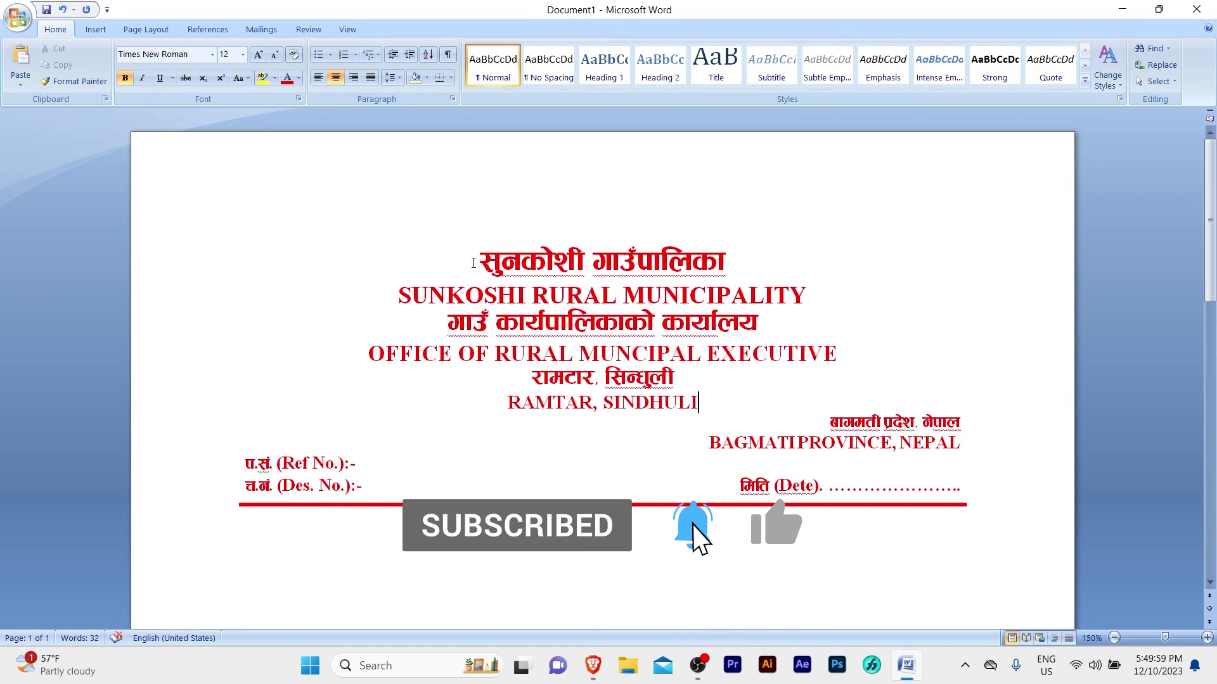
pyautogui.click(369, 307)
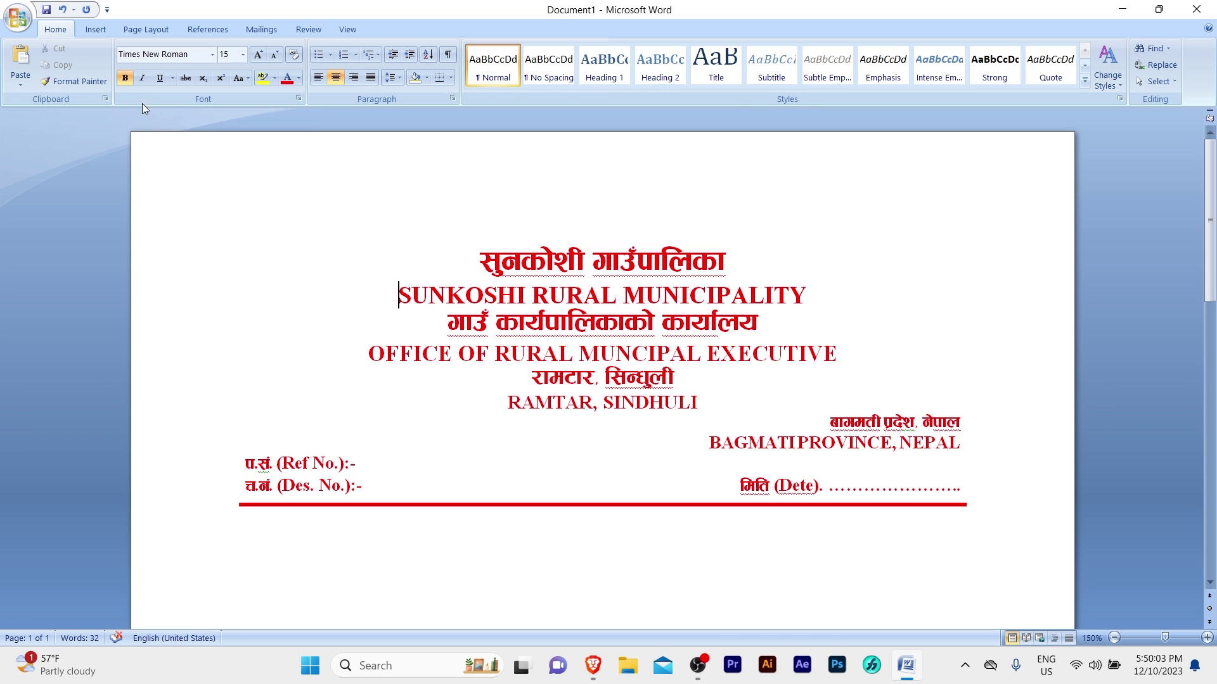
# Step: Insert the Nepal emblem image from the Desktop into the letterhead
pyautogui.click(93, 33)
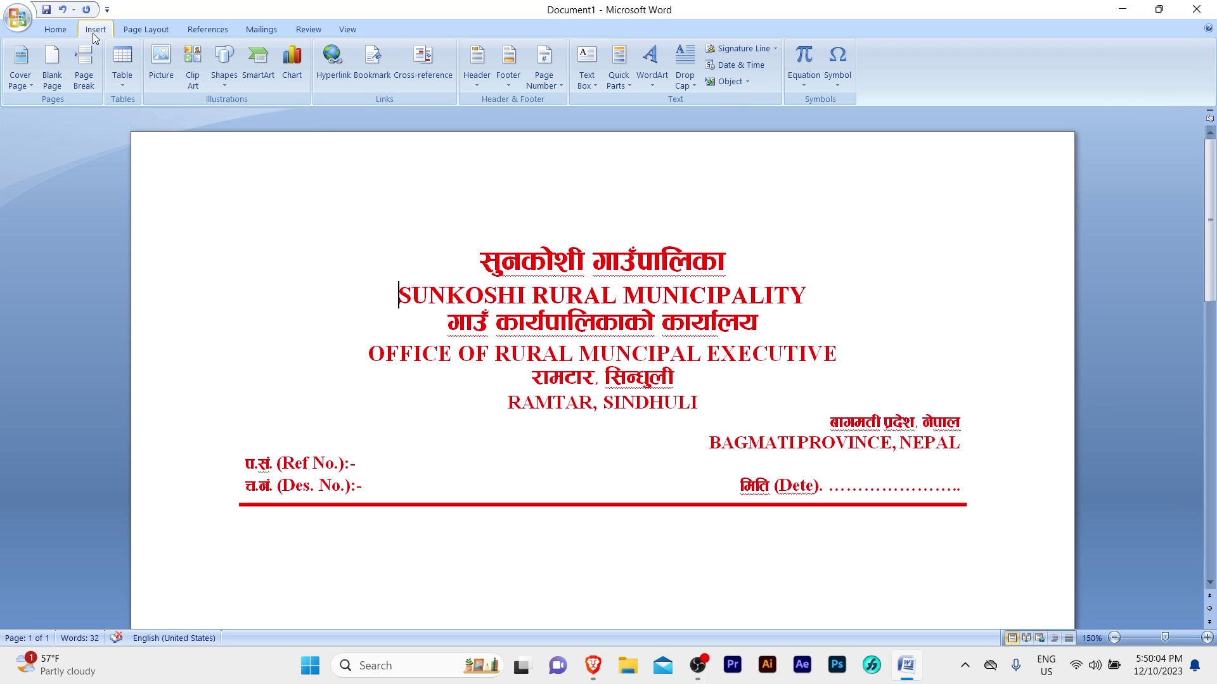
pyautogui.click(168, 66)
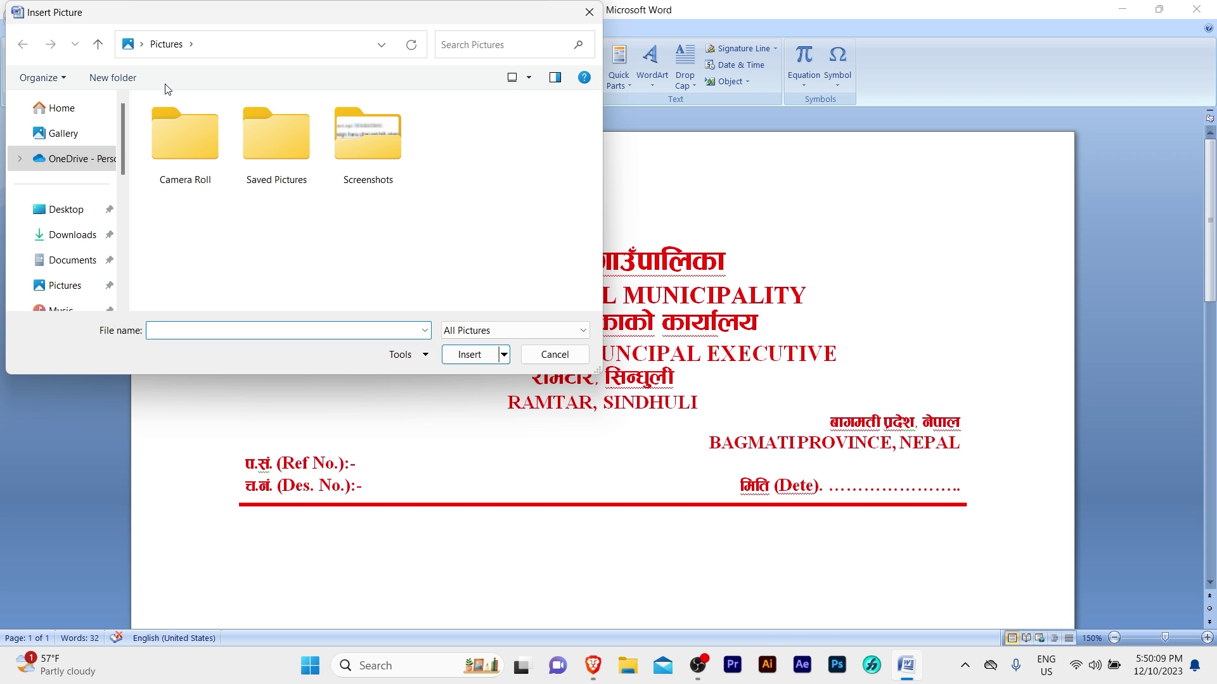
pyautogui.click(56, 220)
pyautogui.click(370, 152)
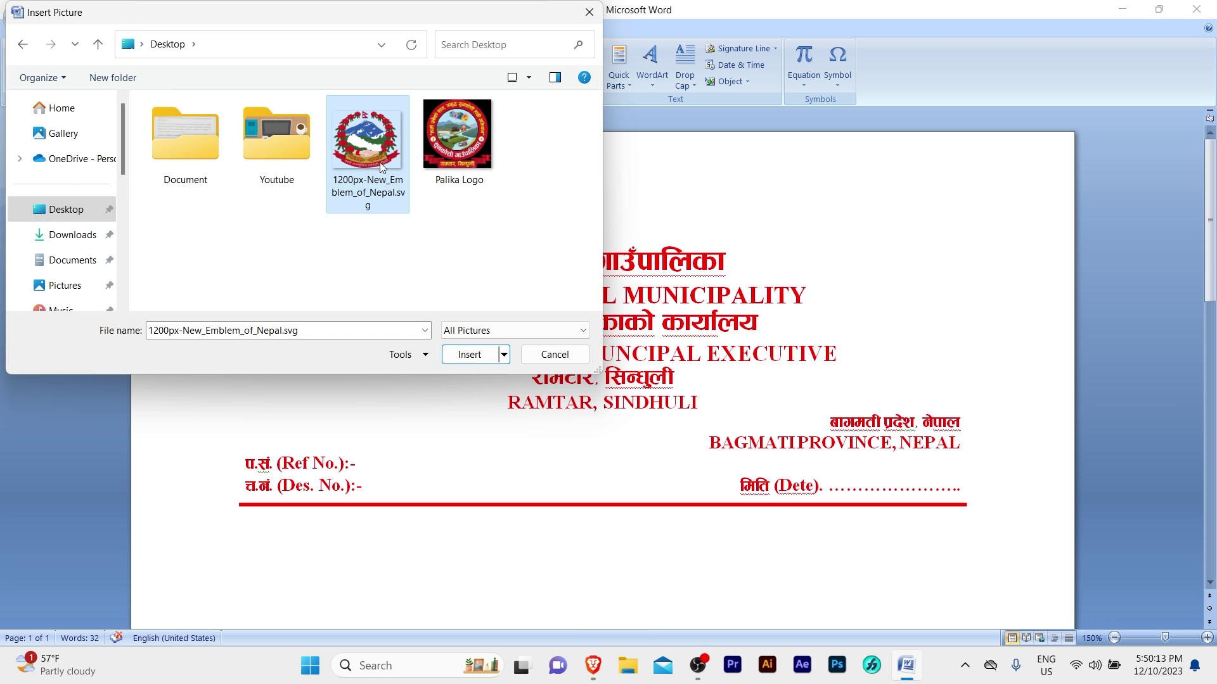
pyautogui.click(466, 354)
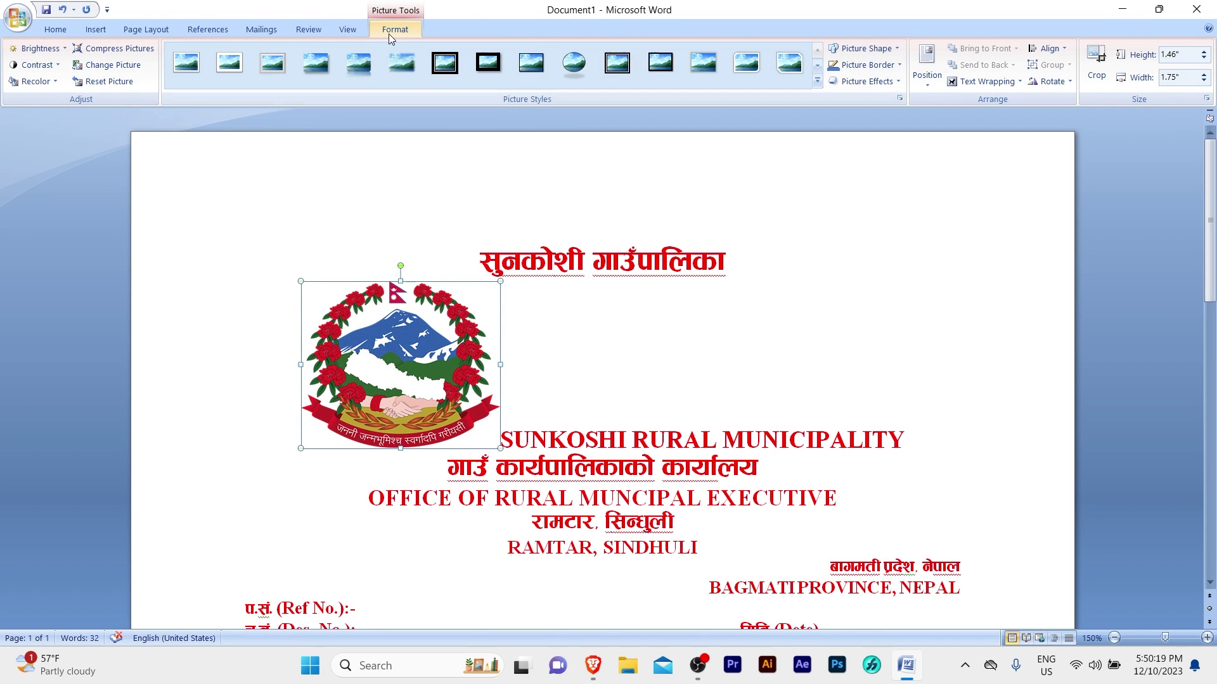
# Step: Float the emblem in front of text, place it left of the heading, and resize it to 0.89" x 1.06"
pyautogui.click(997, 90)
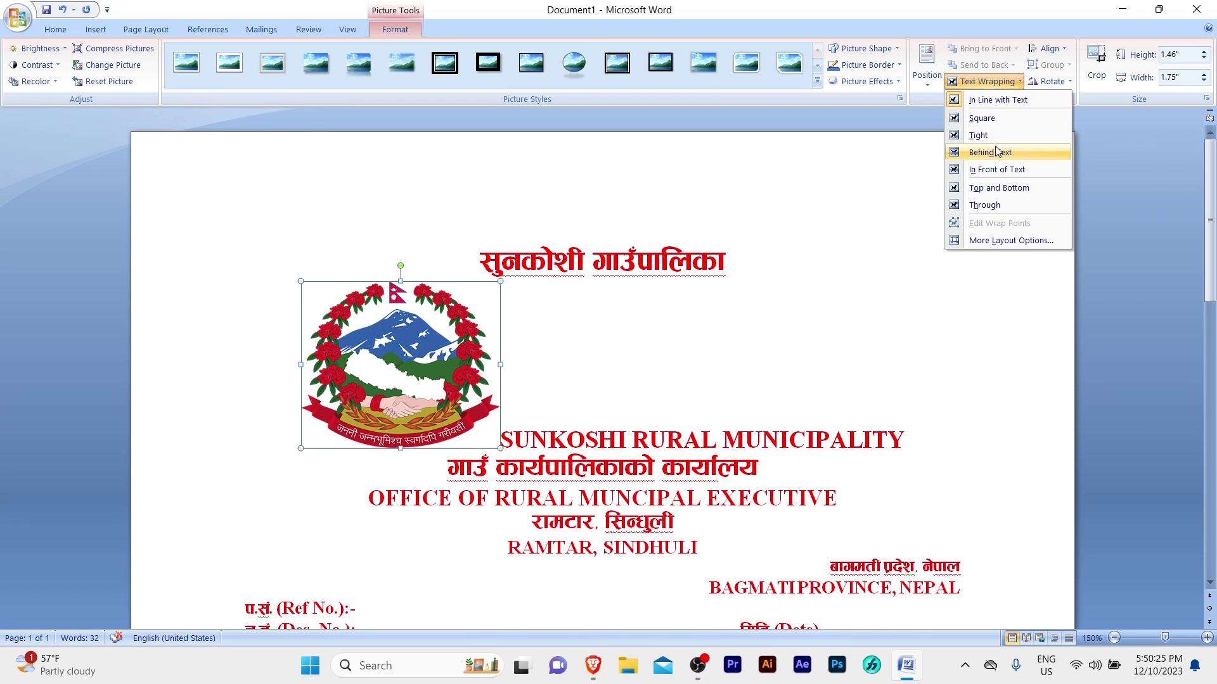
pyautogui.click(998, 171)
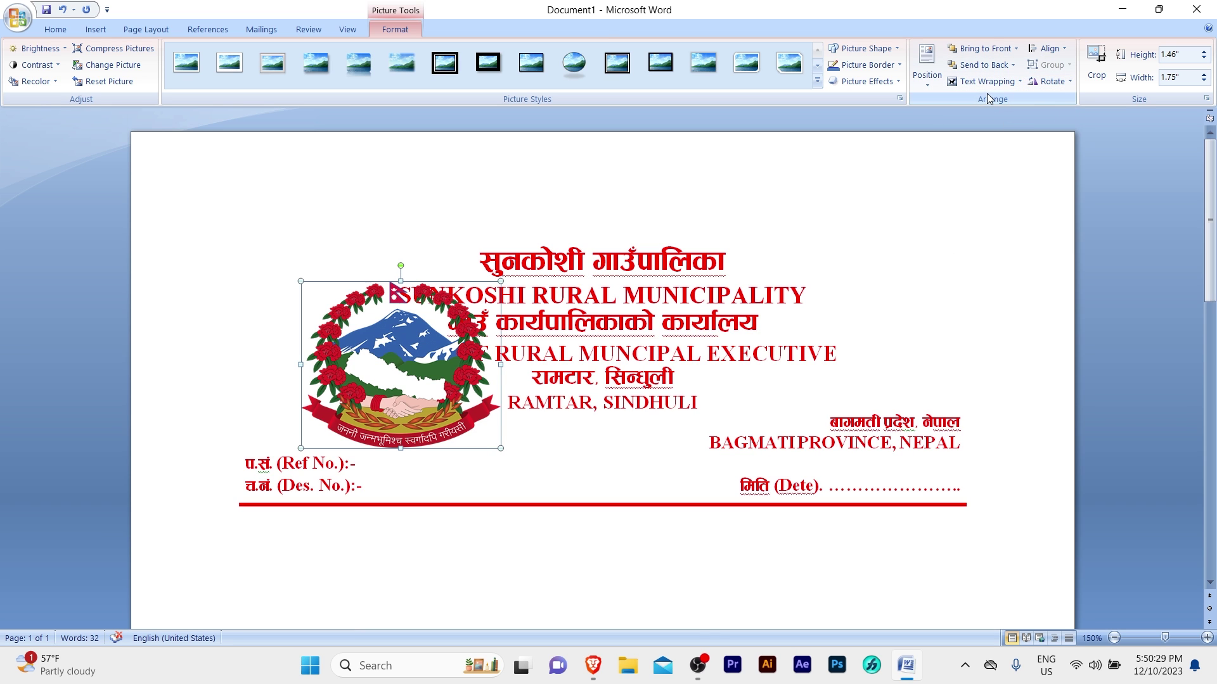
pyautogui.moveTo(373, 291); pyautogui.dragTo(305, 236)
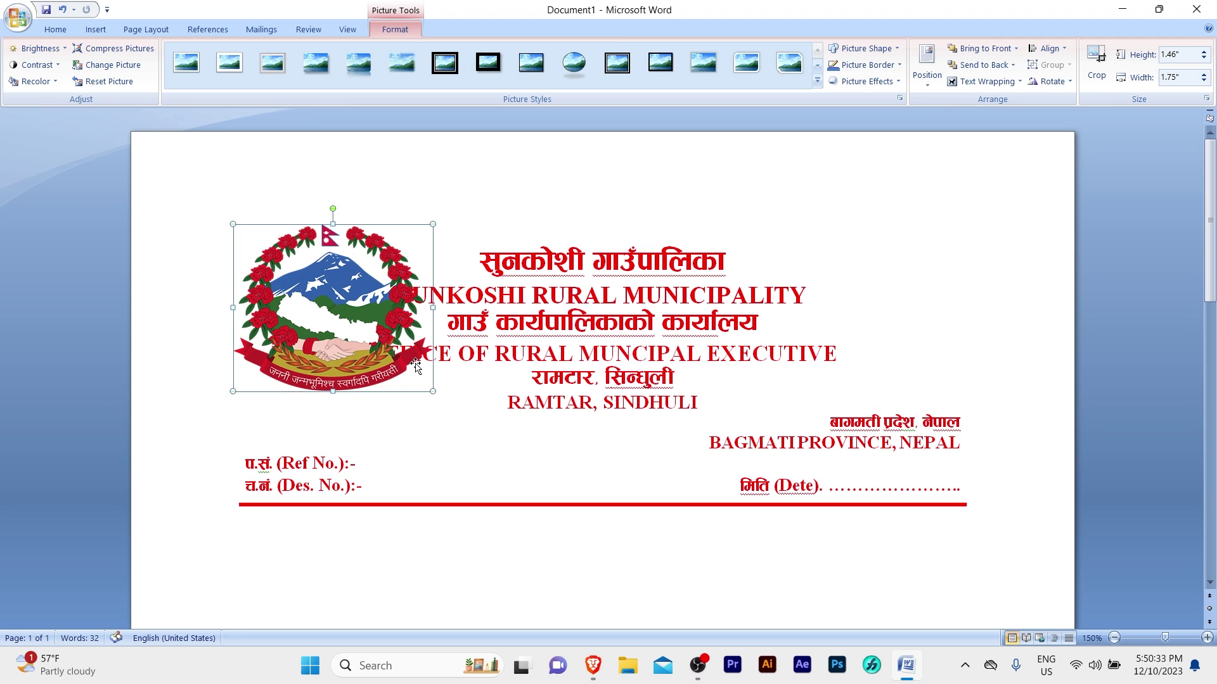
pyautogui.moveTo(433, 392); pyautogui.dragTo(376, 344)
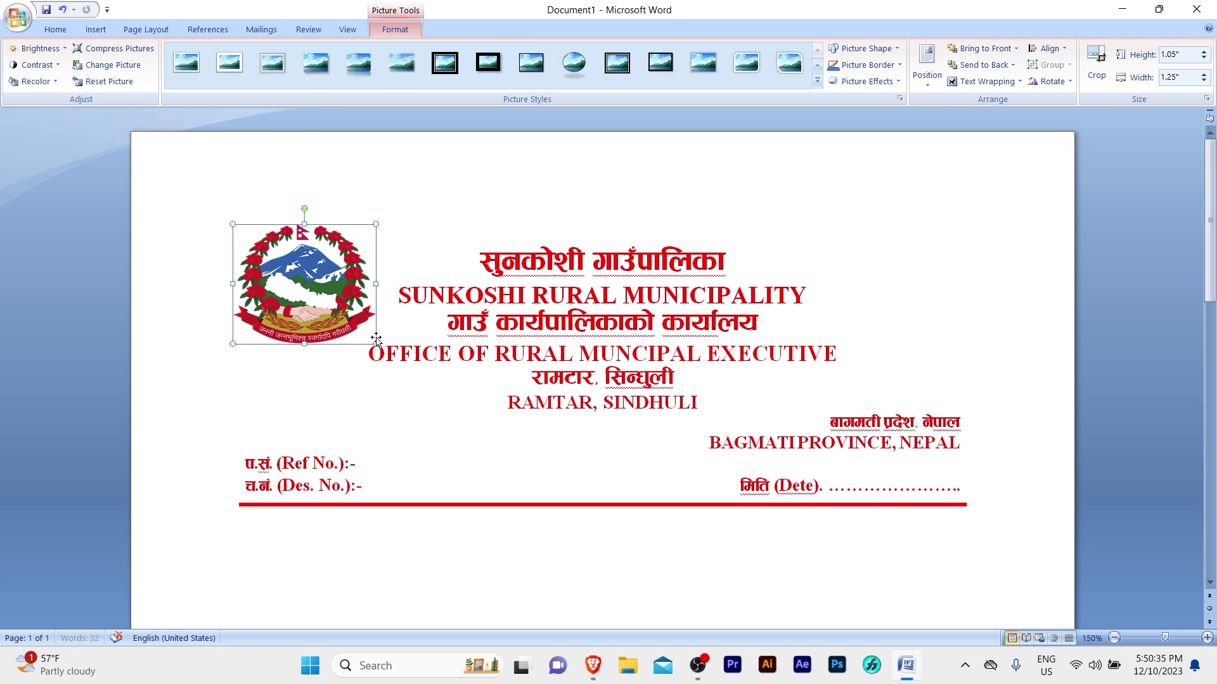
pyautogui.moveTo(318, 277); pyautogui.dragTo(318, 284)
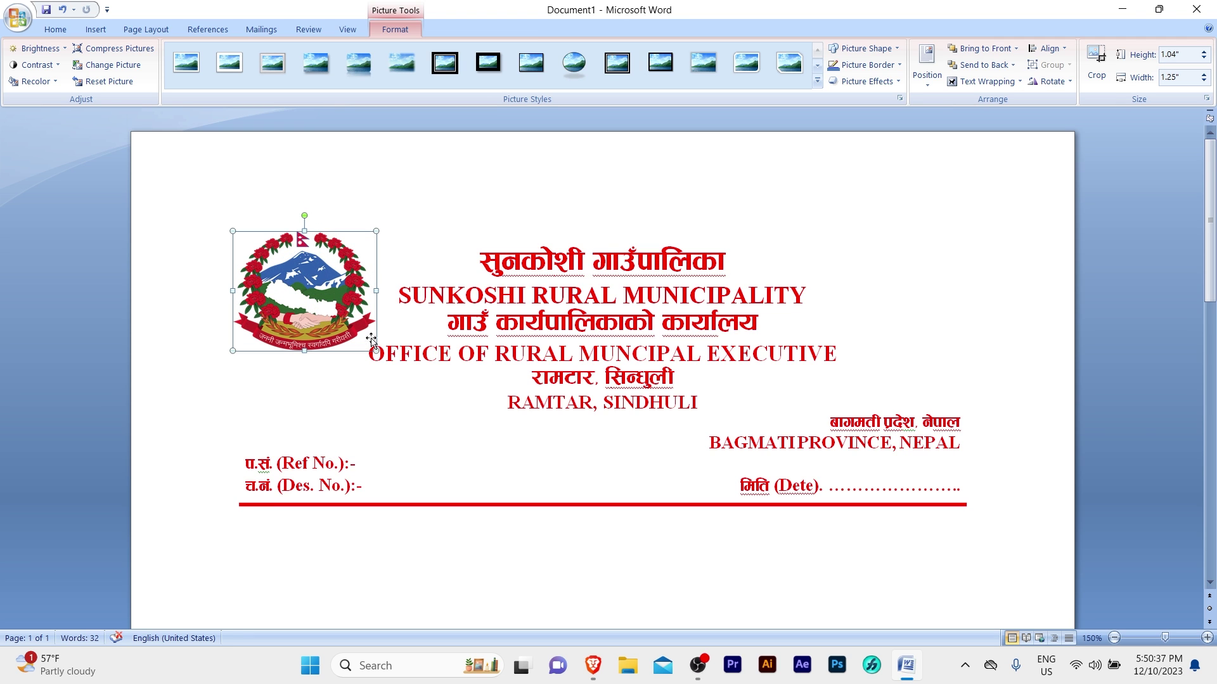
pyautogui.moveTo(376, 353); pyautogui.dragTo(355, 335)
pyautogui.moveTo(304, 275); pyautogui.dragTo(305, 287)
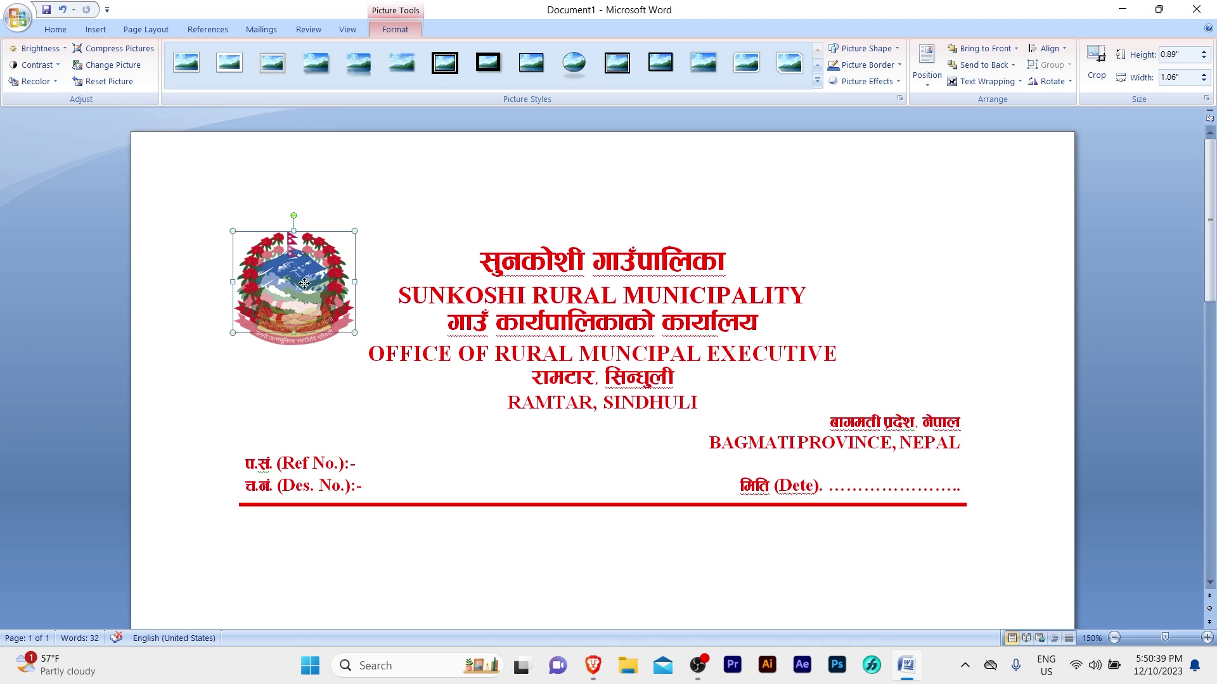
pyautogui.click(304, 287)
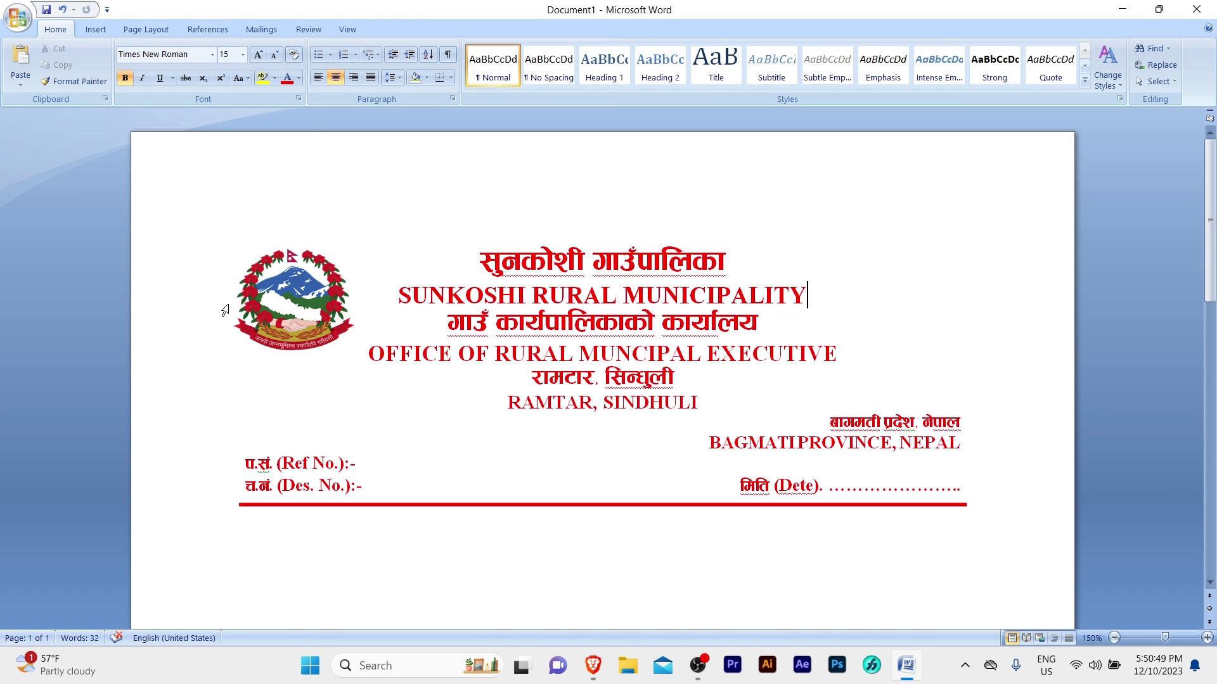
pyautogui.click(271, 302)
# Step: Nudge the emblem down and insert the Palika Logo picture at the start of the heading
pyautogui.moveTo(287, 278); pyautogui.dragTo(287, 282)
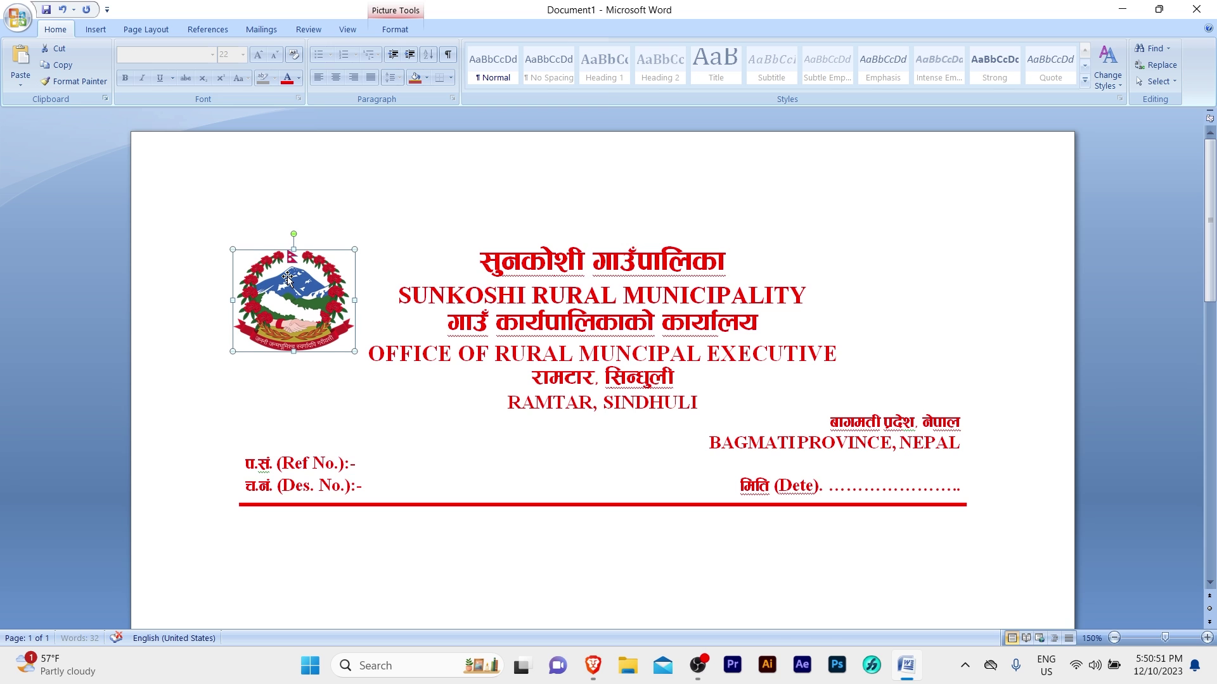
pyautogui.click(258, 196)
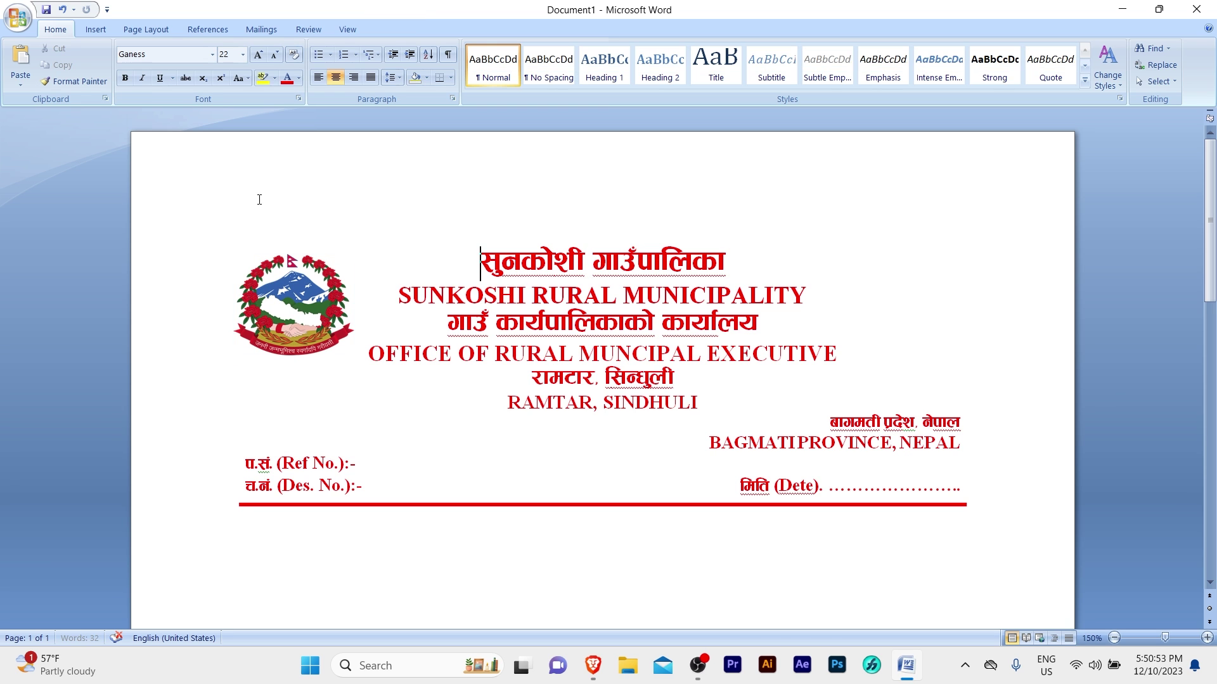
pyautogui.click(94, 28)
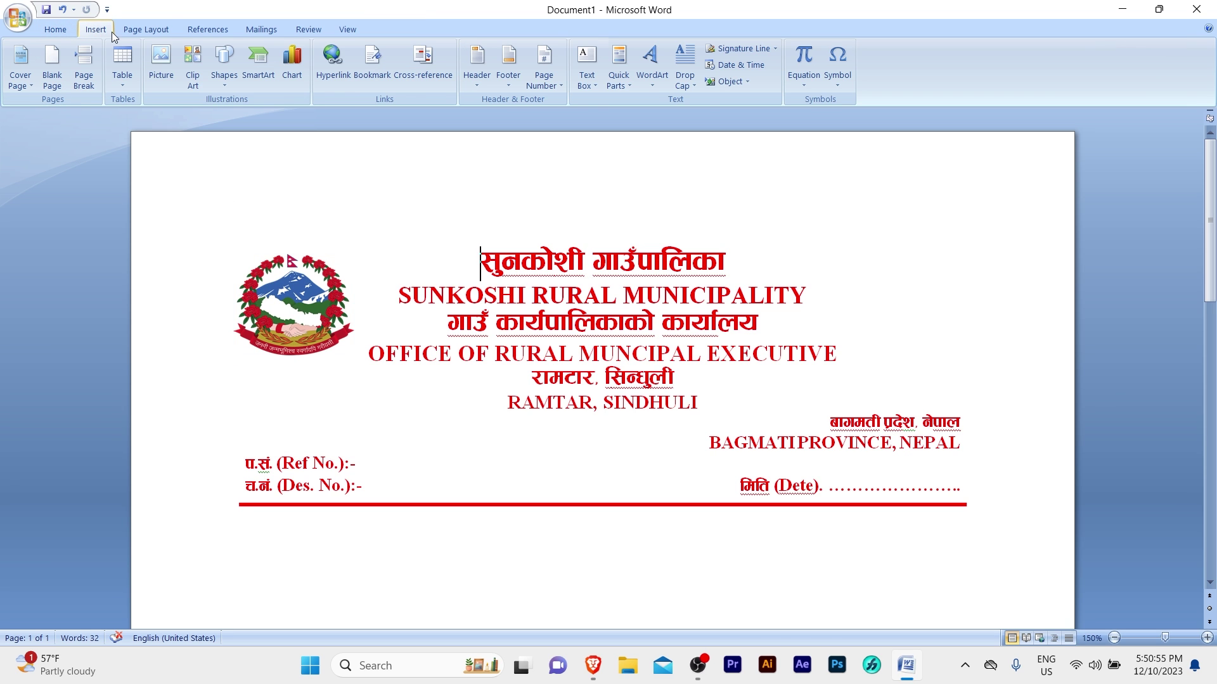
pyautogui.click(174, 67)
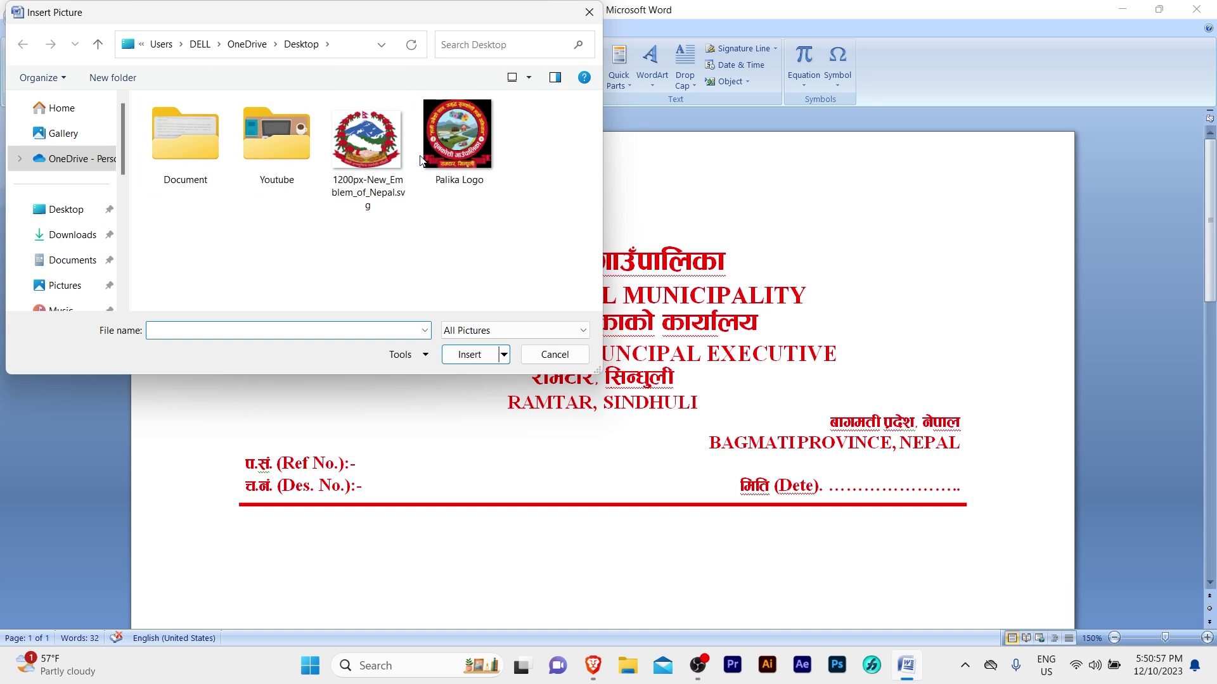
pyautogui.click(457, 136)
pyautogui.click(472, 356)
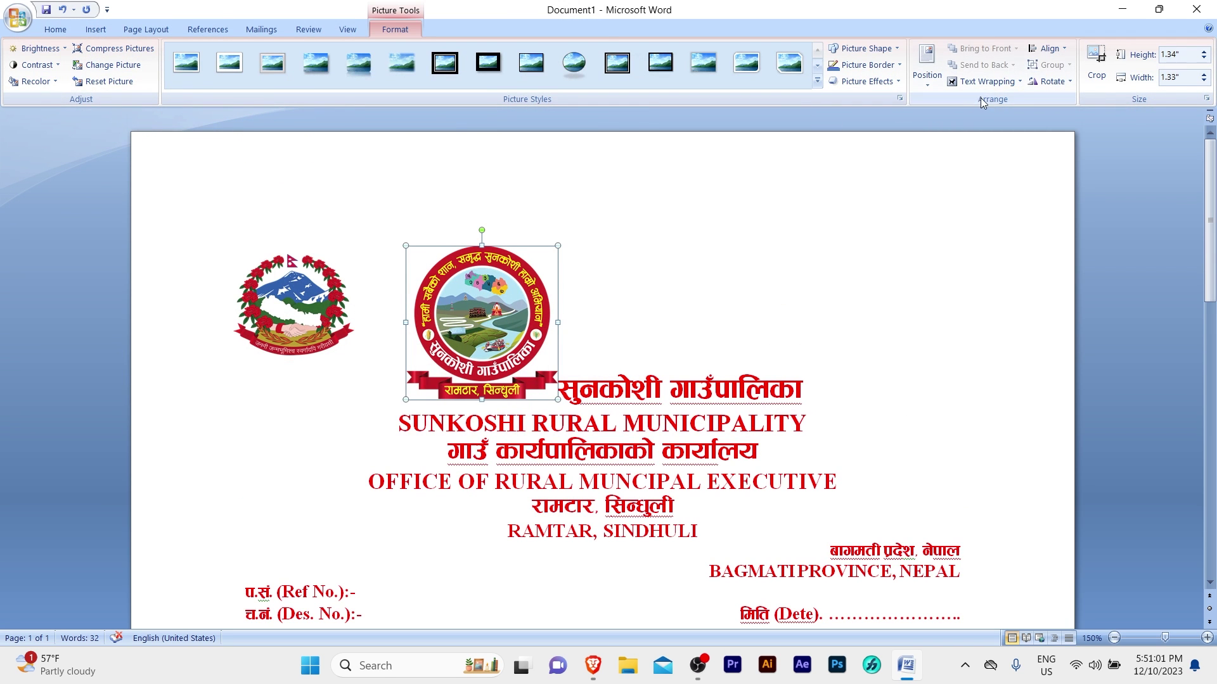
# Step: Set the Palika logo behind text, move it to the heading's right end and shrink it
pyautogui.click(1008, 83)
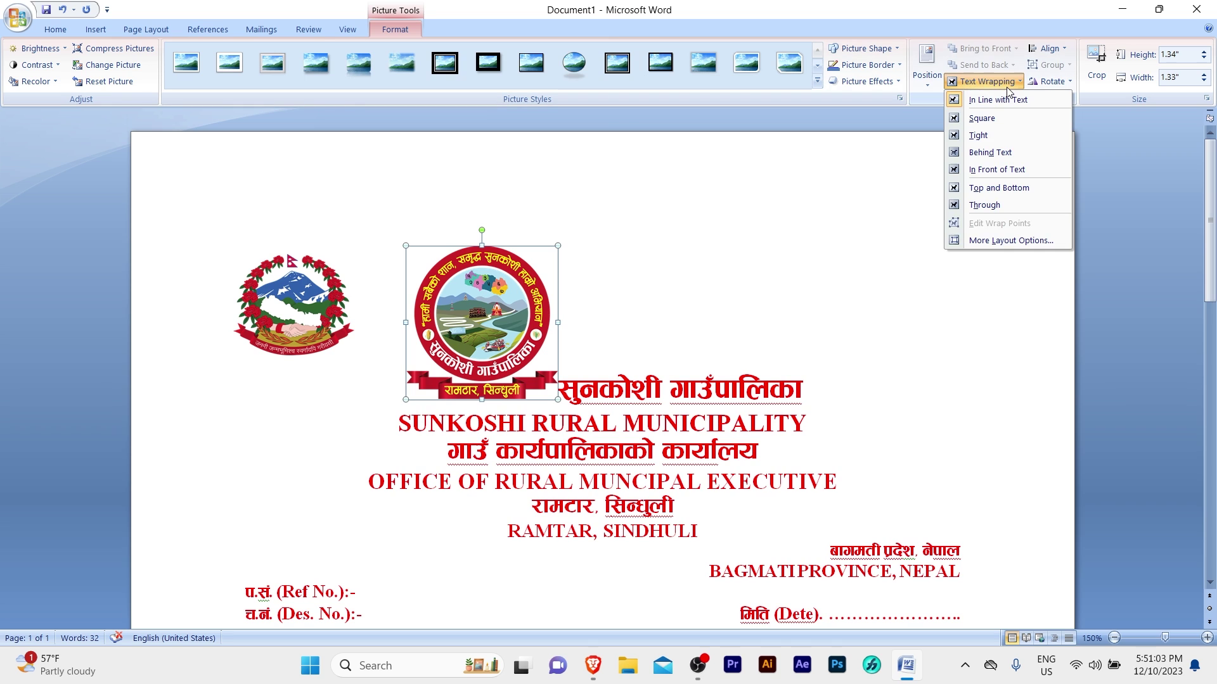
pyautogui.click(1004, 154)
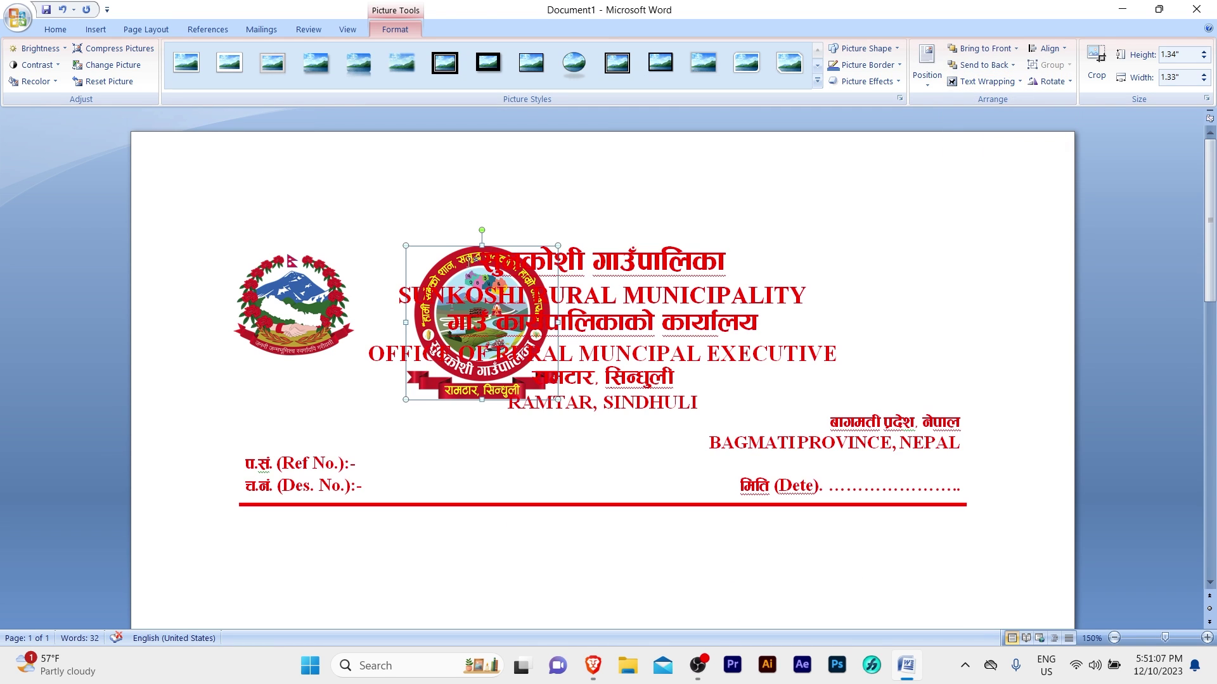
pyautogui.moveTo(442, 247); pyautogui.dragTo(886, 232)
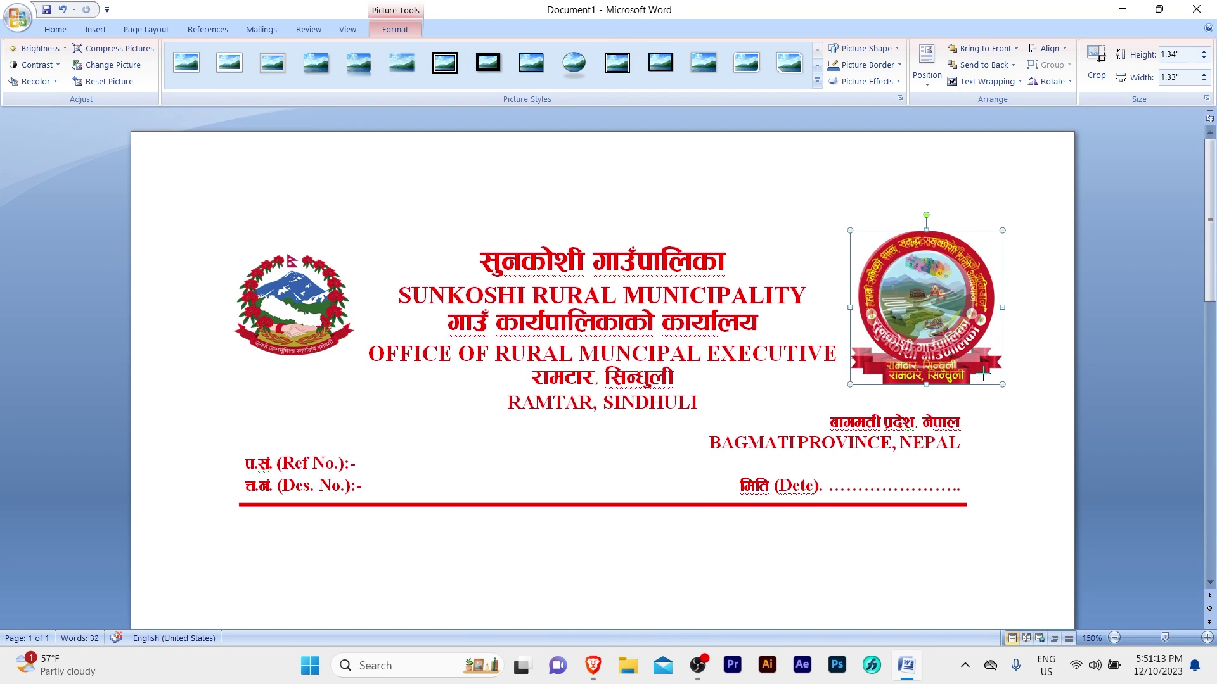
pyautogui.moveTo(1002, 384); pyautogui.dragTo(968, 362)
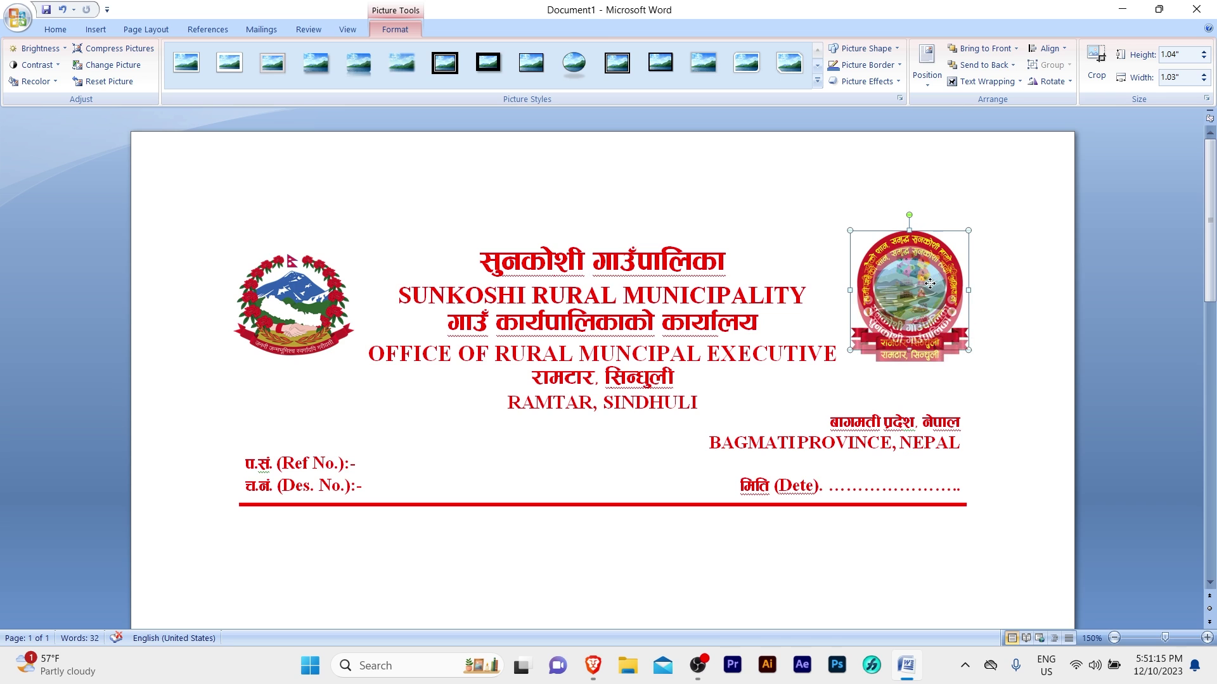
# Step: Shrink the Sunkoshi logo to 0.94" x 0.94", nudge it right, and review the page
pyautogui.moveTo(968, 362); pyautogui.dragTo(956, 350)
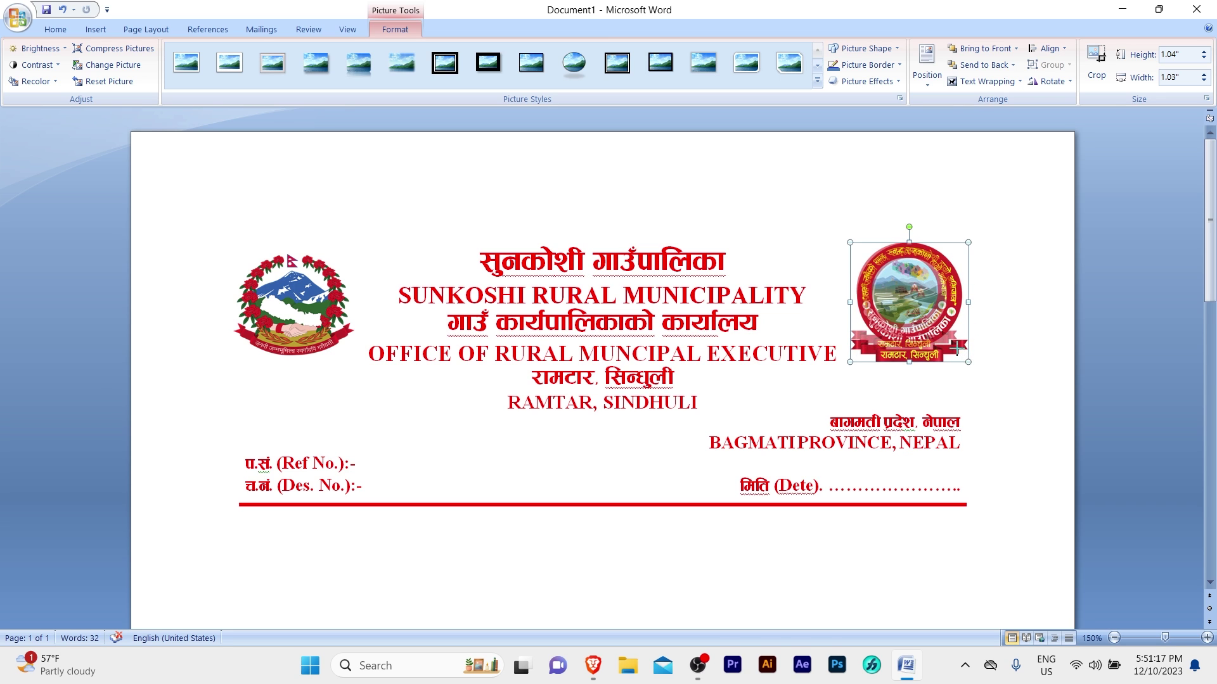
pyautogui.moveTo(940, 309); pyautogui.dragTo(945, 309)
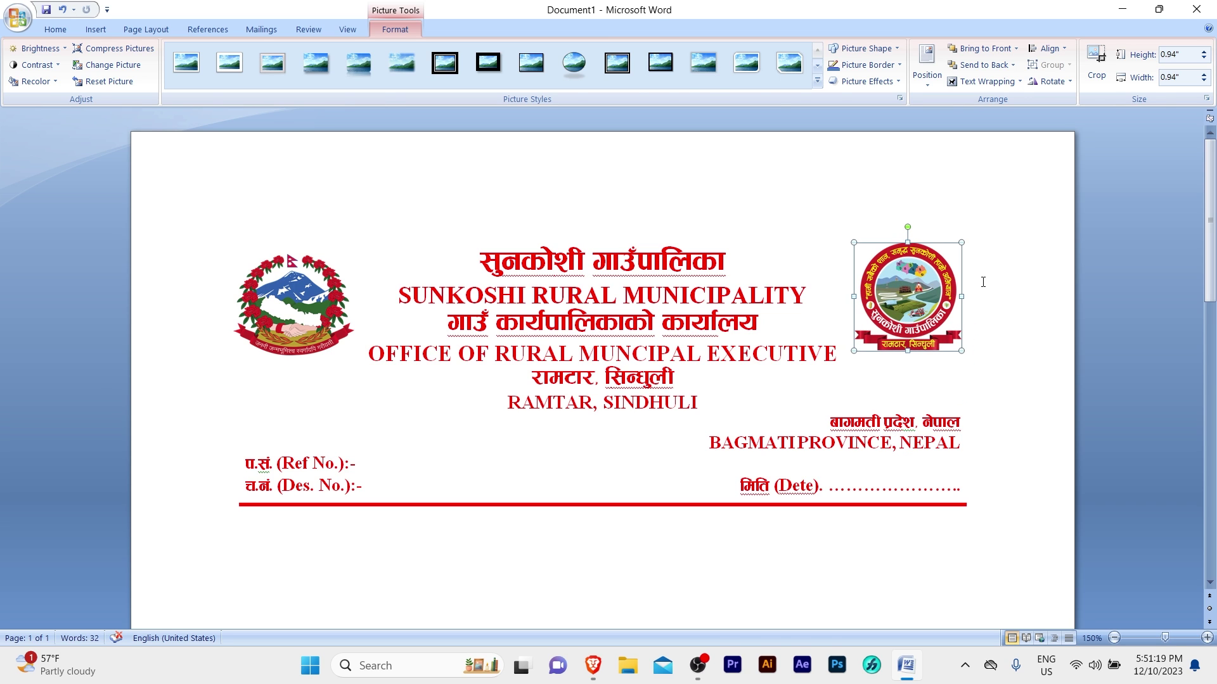
pyautogui.click(964, 281)
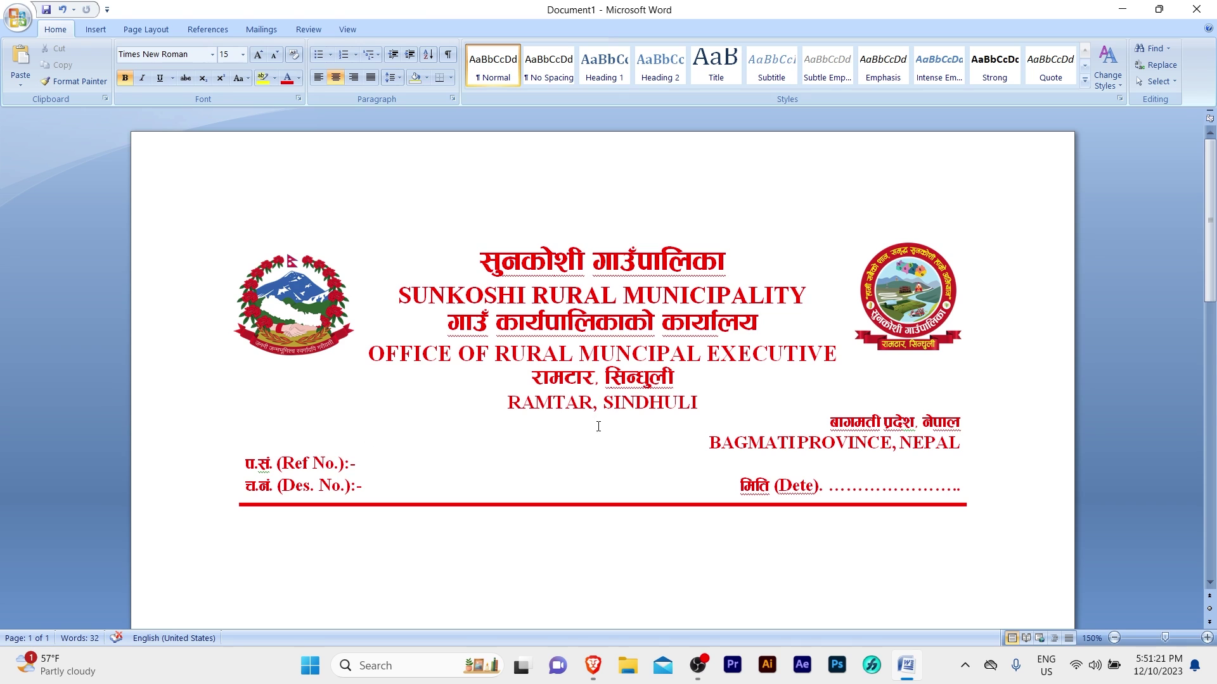
pyautogui.scroll(-1, 661, 369)
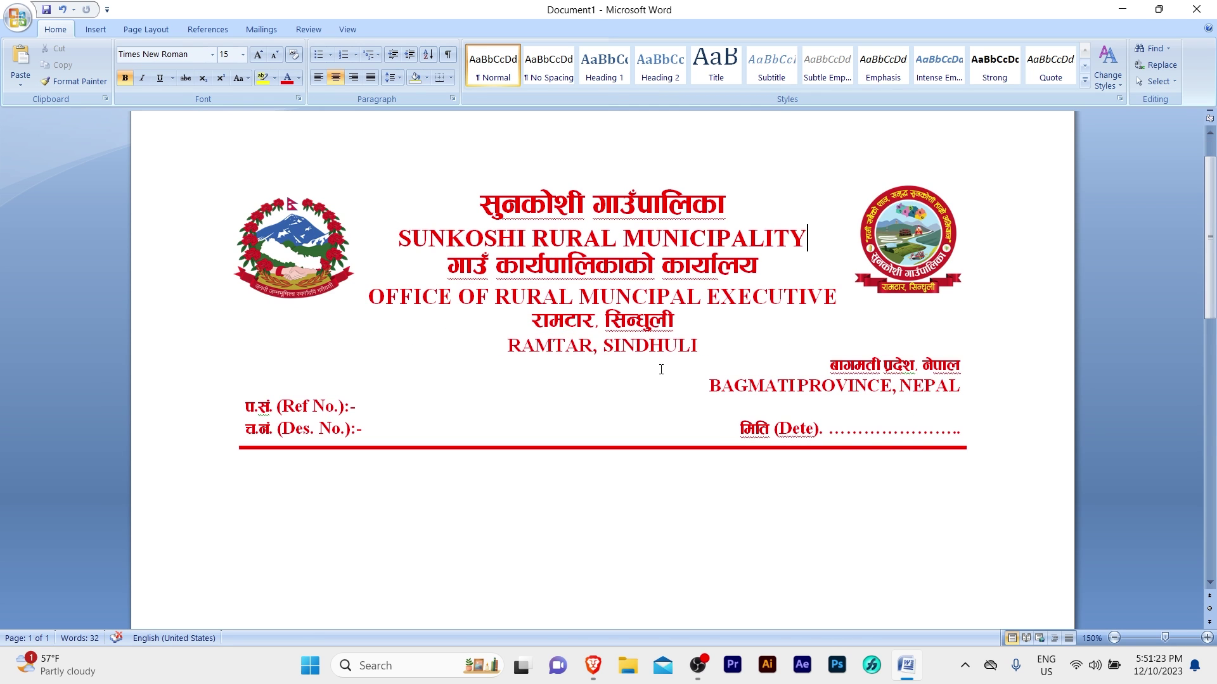
pyautogui.scroll(1, 661, 369)
pyautogui.click(475, 214)
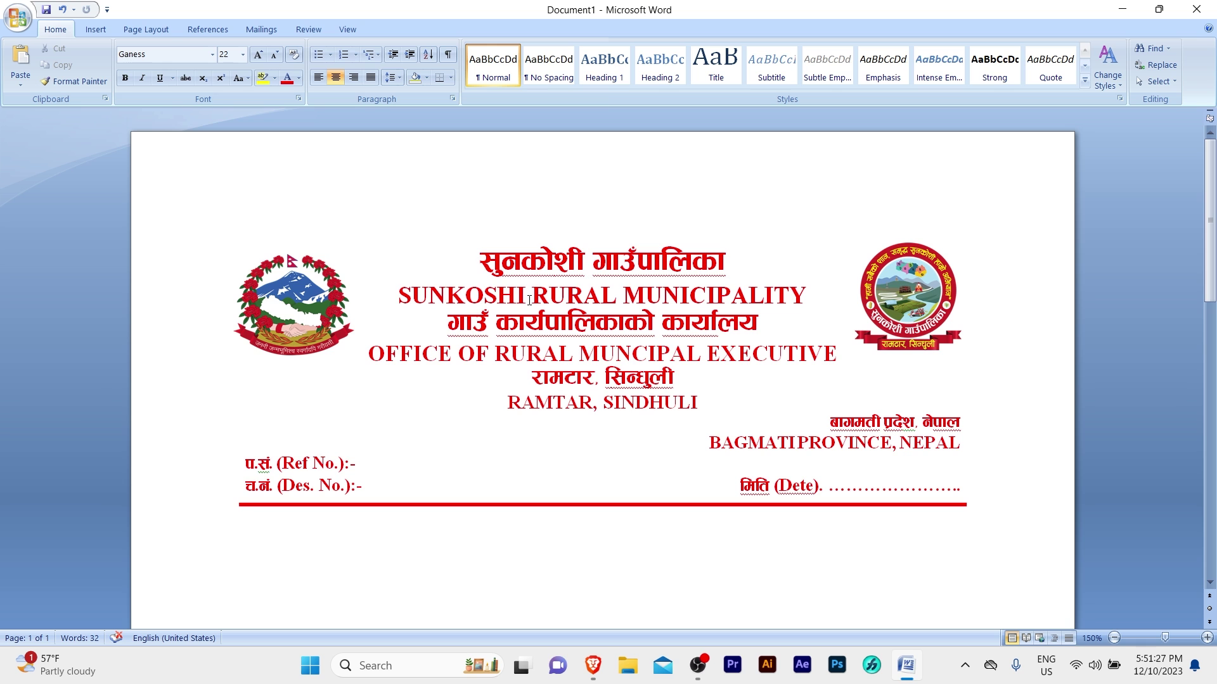
pyautogui.scroll(-3, 529, 300)
pyautogui.scroll(-5, 529, 298)
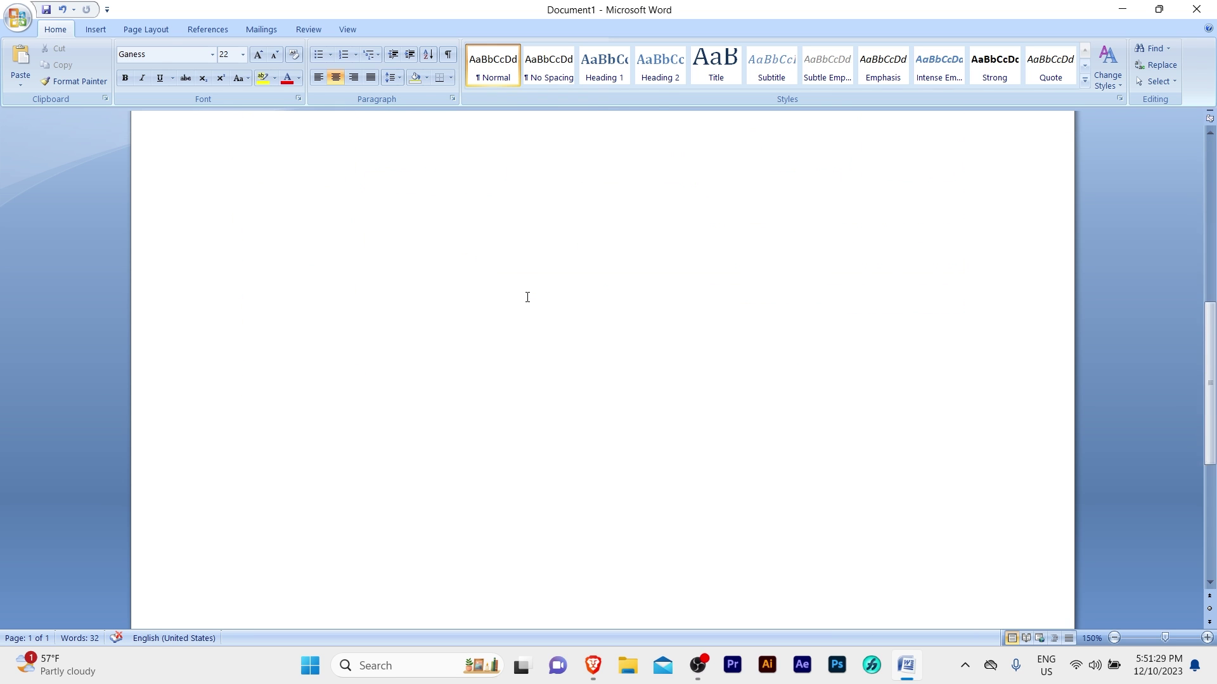
pyautogui.scroll(-2, 527, 296)
pyautogui.scroll(1, 527, 297)
pyautogui.scroll(8, 527, 297)
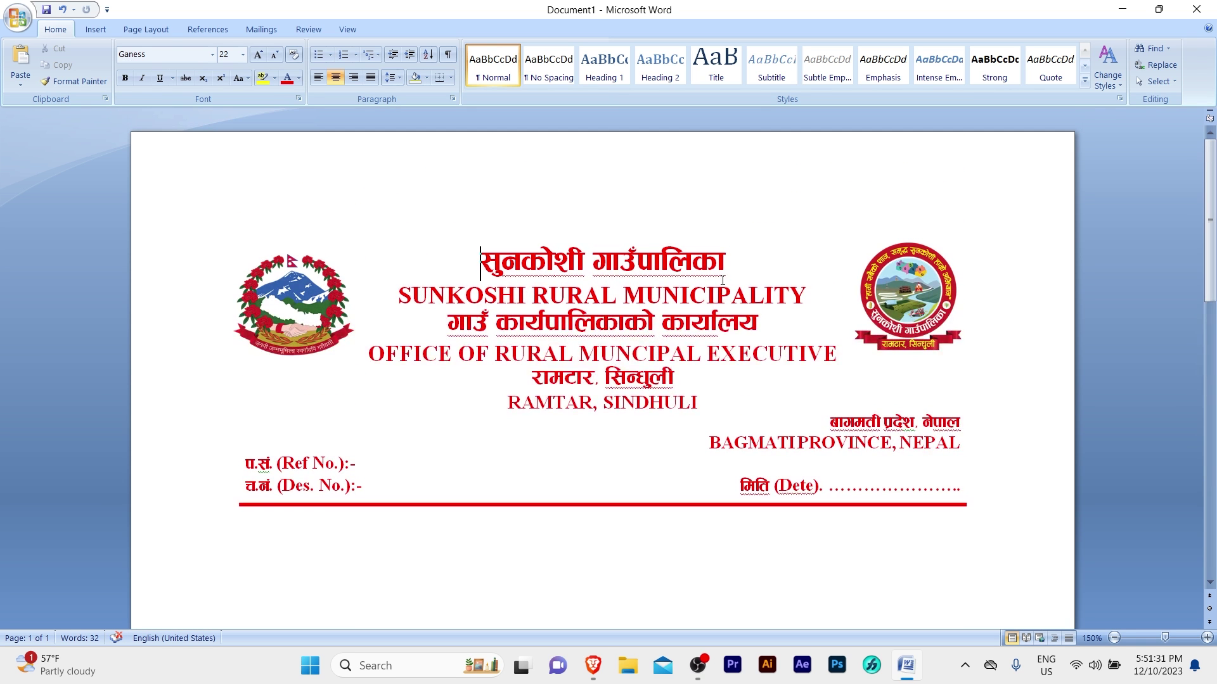
# Step: With the caret at the start of the heading line, bring up the Footer design gallery
pyautogui.click(96, 30)
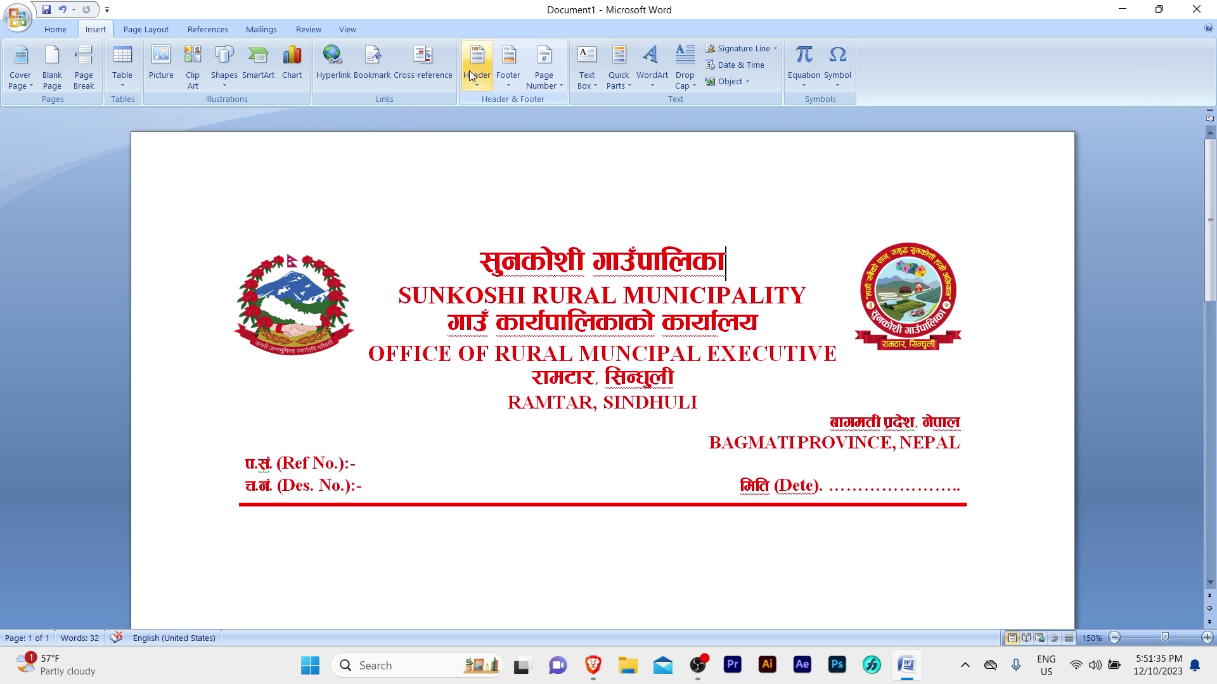
pyautogui.press('Home')
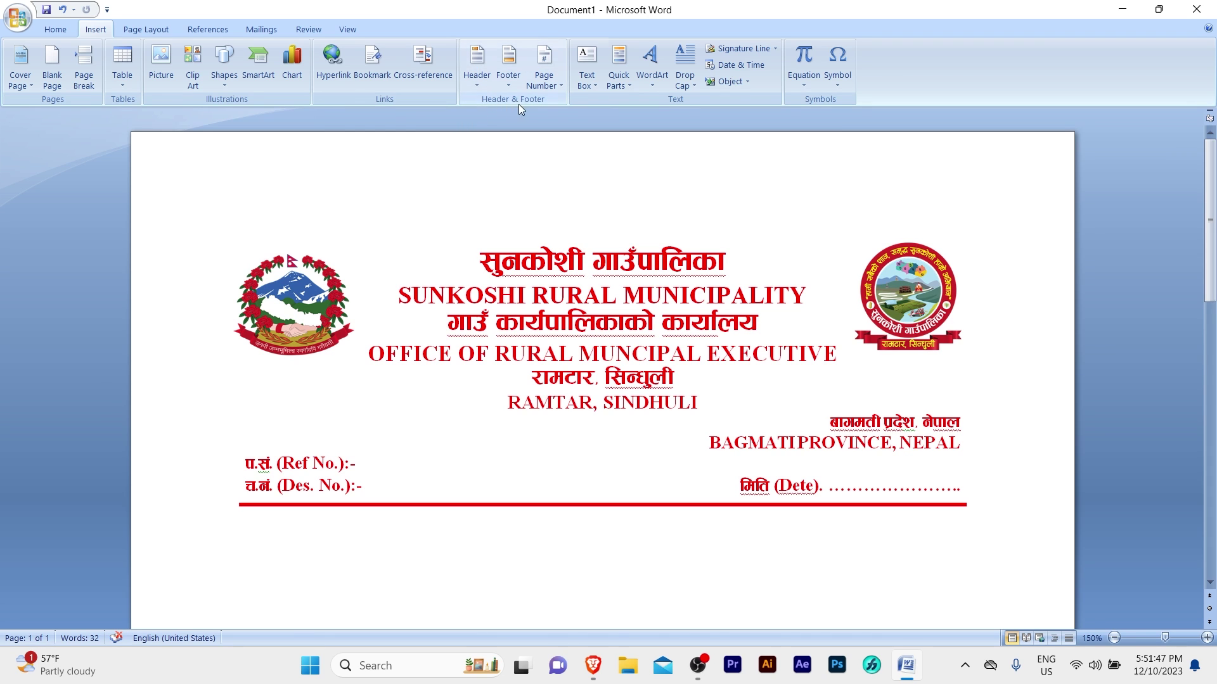
pyautogui.click(509, 69)
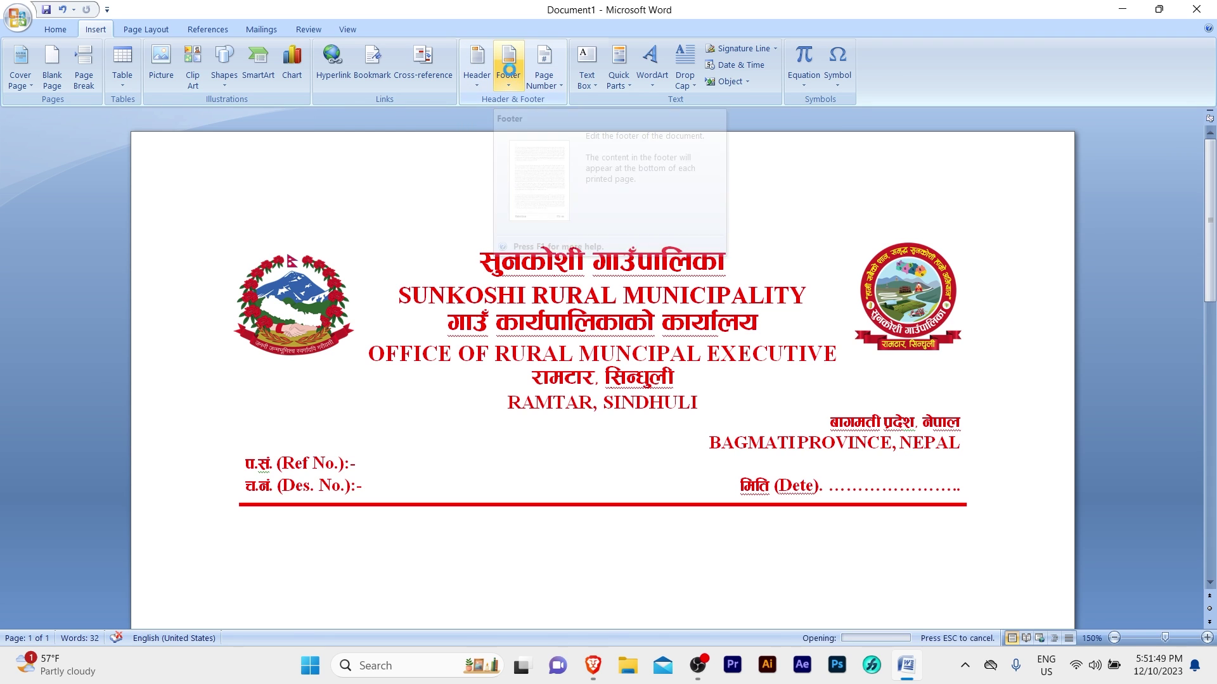
# Step: Insert a Blank footer, type the office's contact phone, website and e-mail line, and select it
pyautogui.click(559, 124)
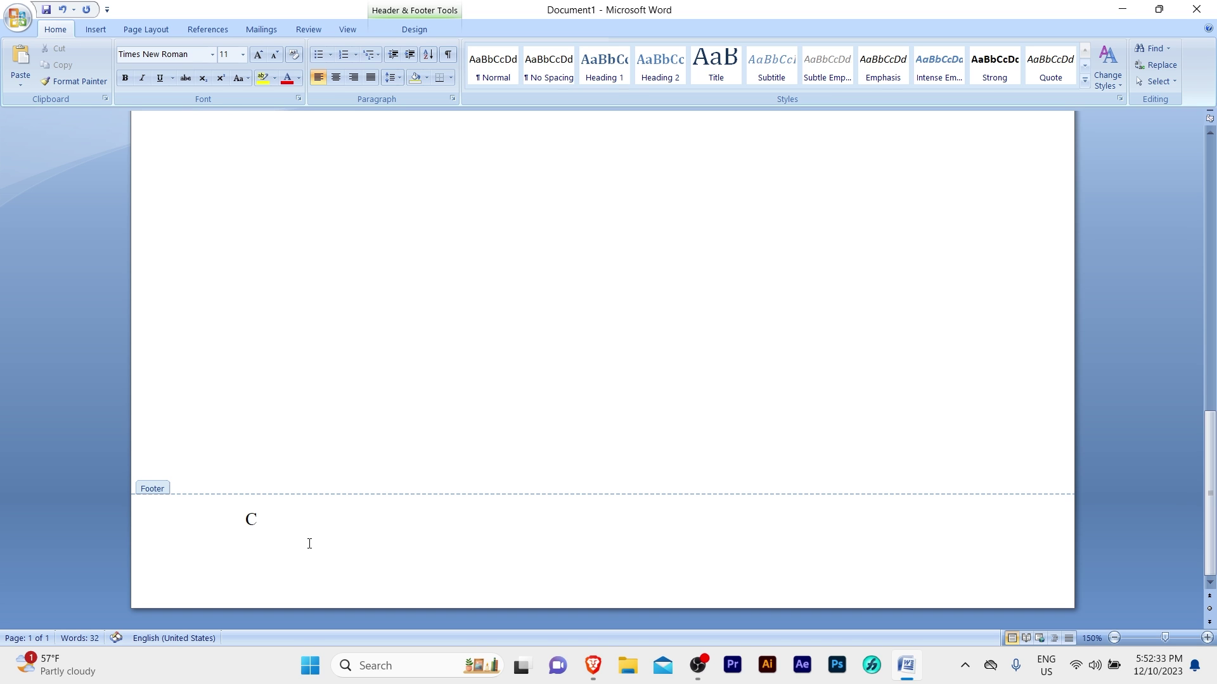
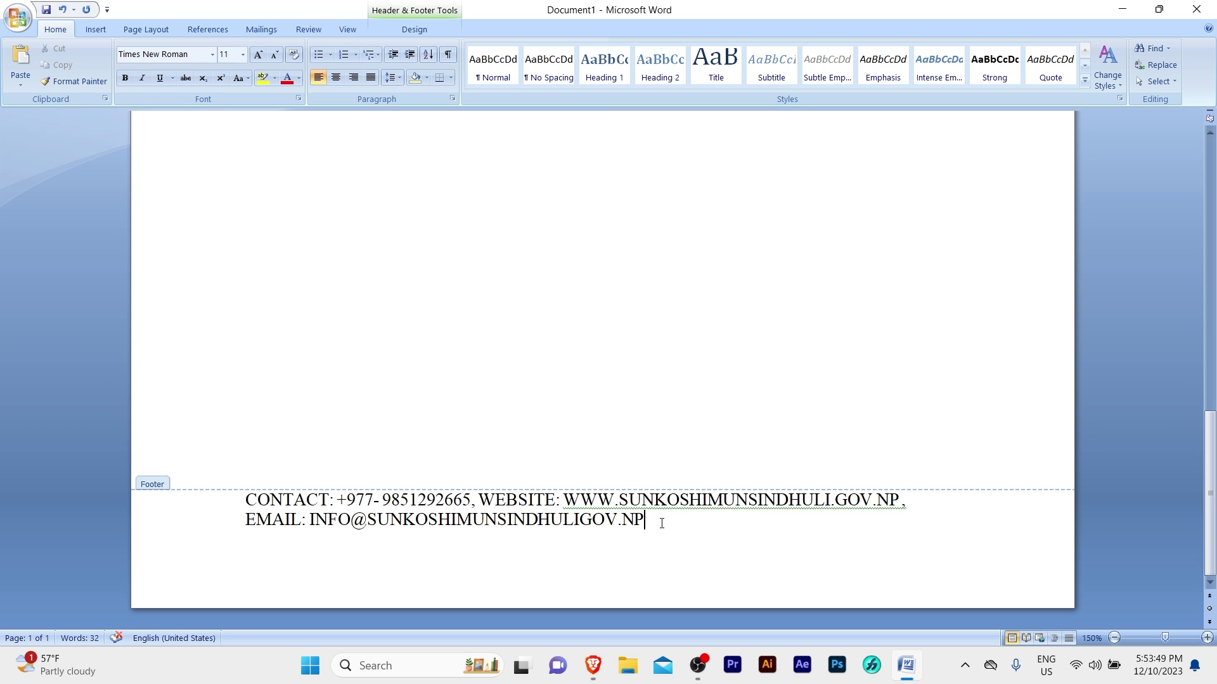
pyautogui.moveTo(661, 523)
pyautogui.mouseDown()
pyautogui.moveTo(245, 521)
pyautogui.moveTo(240, 503)
pyautogui.mouseUp()
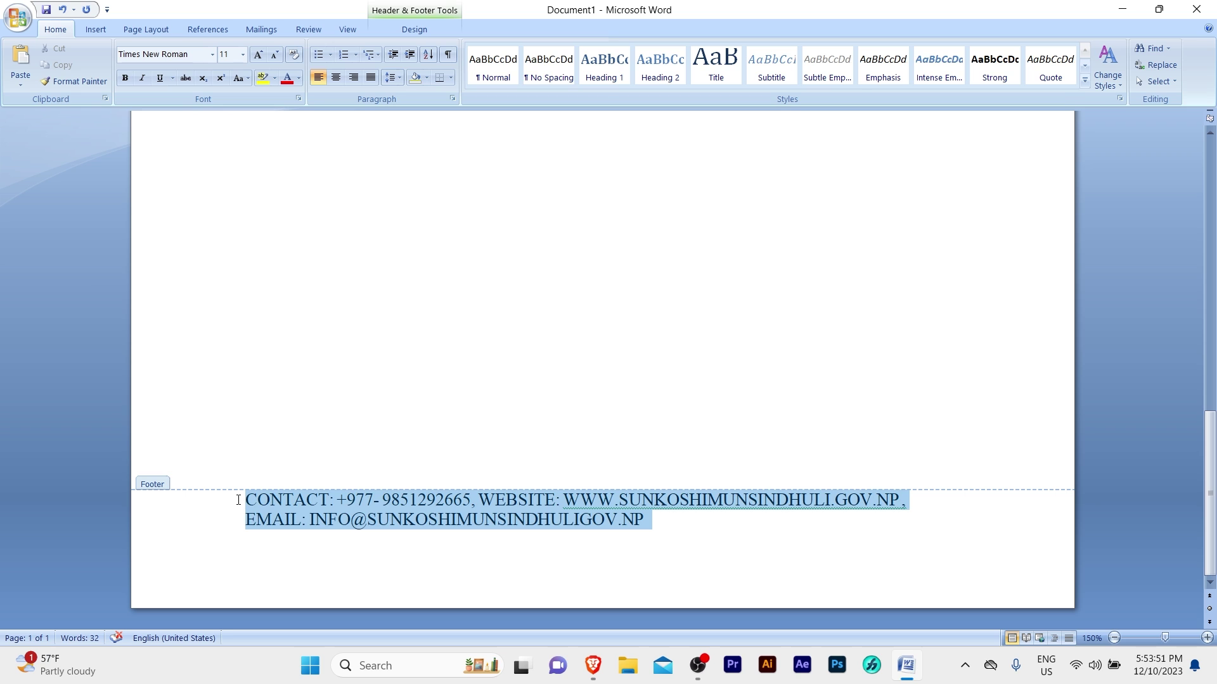
# Step: Reduce the footer text to 7 pt so the contact details fit on one line
pyautogui.click(234, 54)
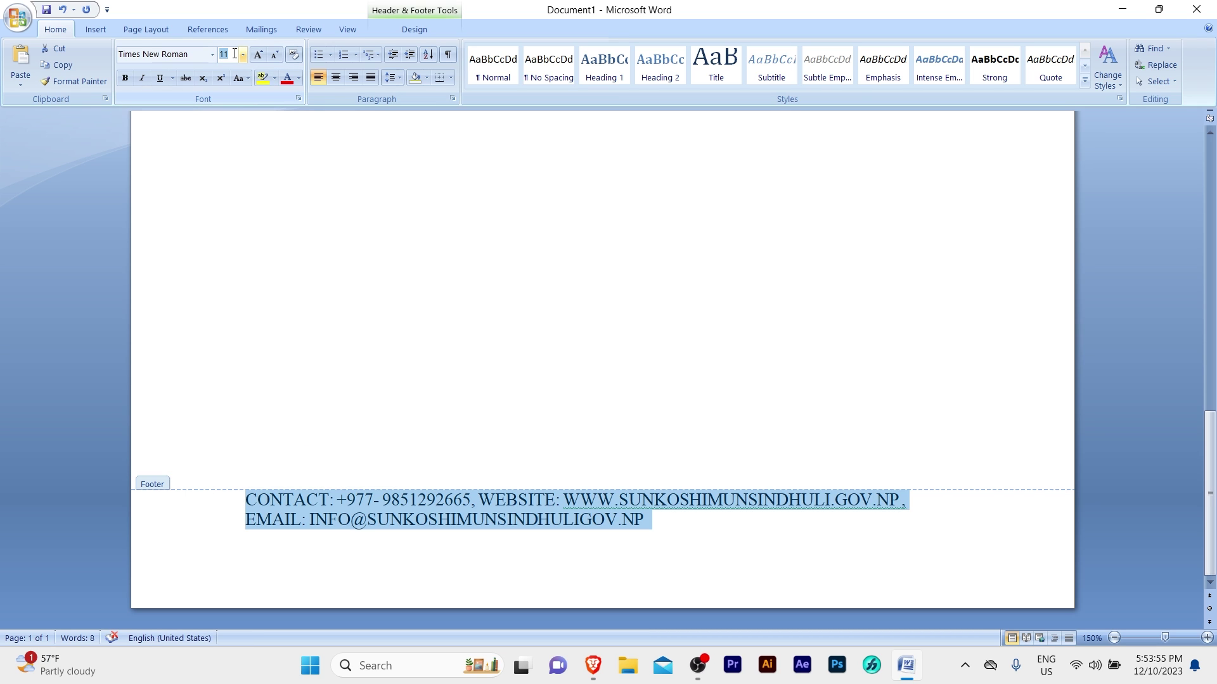
pyautogui.write('8')
pyautogui.press('Return')
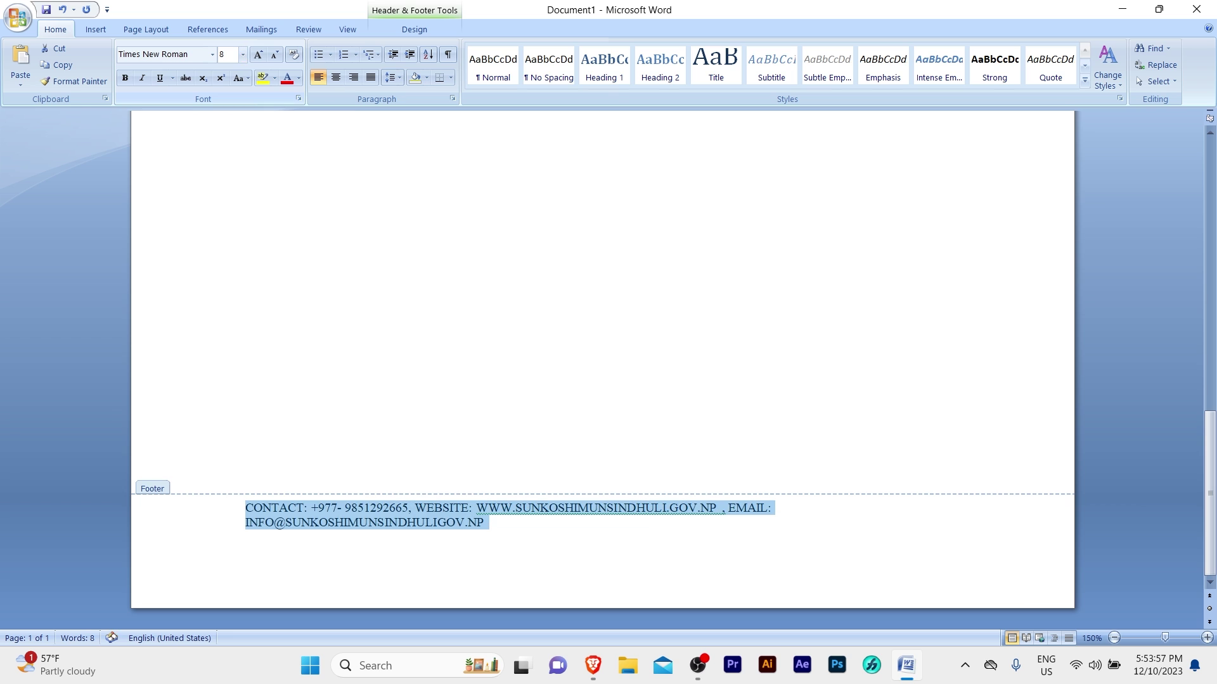
pyautogui.click(240, 528)
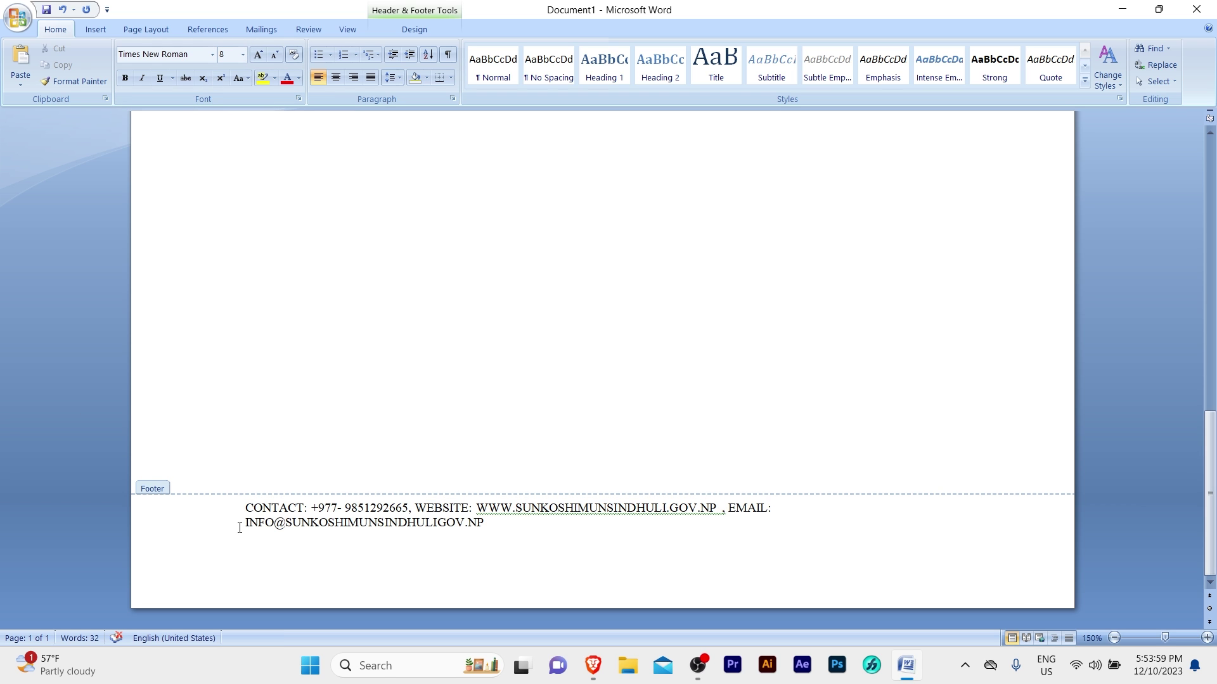
pyautogui.press('BackSpace')
pyautogui.moveTo(507, 519); pyautogui.dragTo(253, 502)
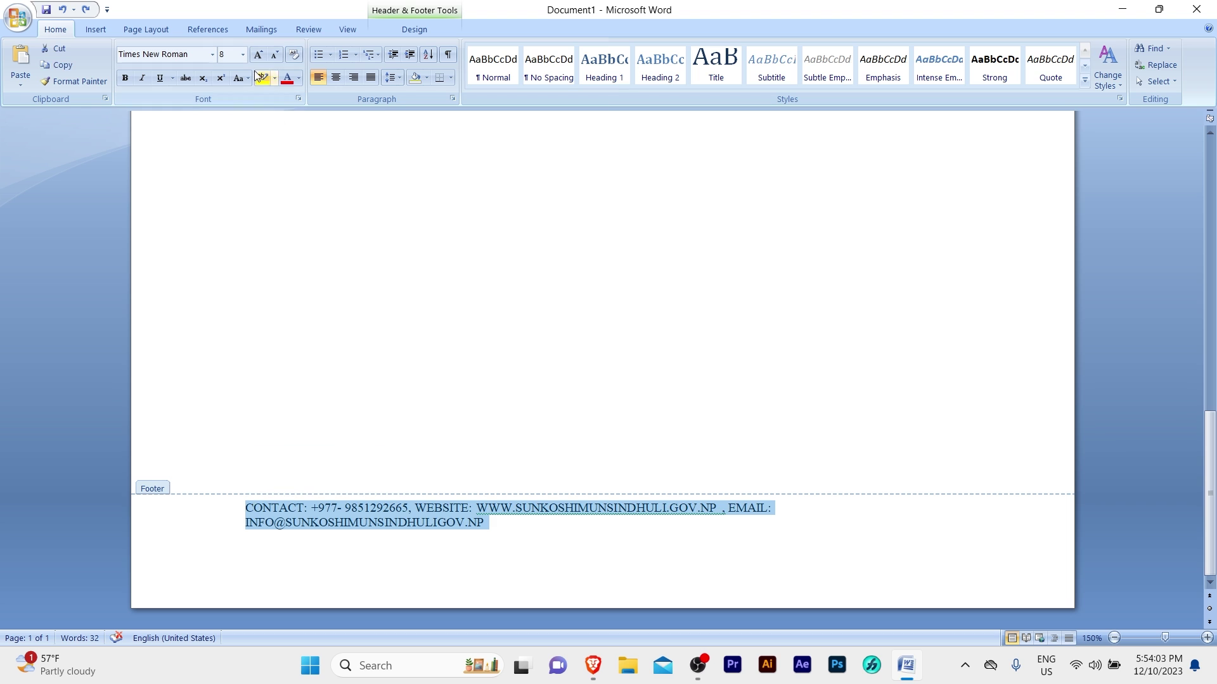
pyautogui.click(228, 54)
pyautogui.write('7')
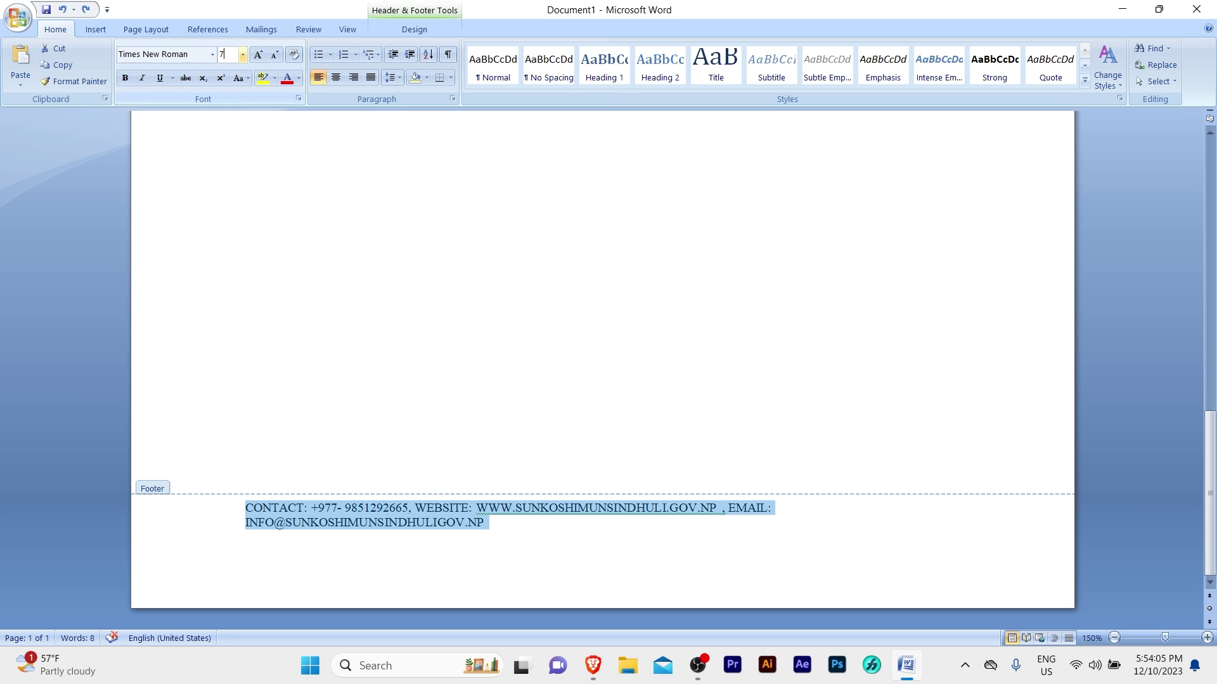
pyautogui.press('Return')
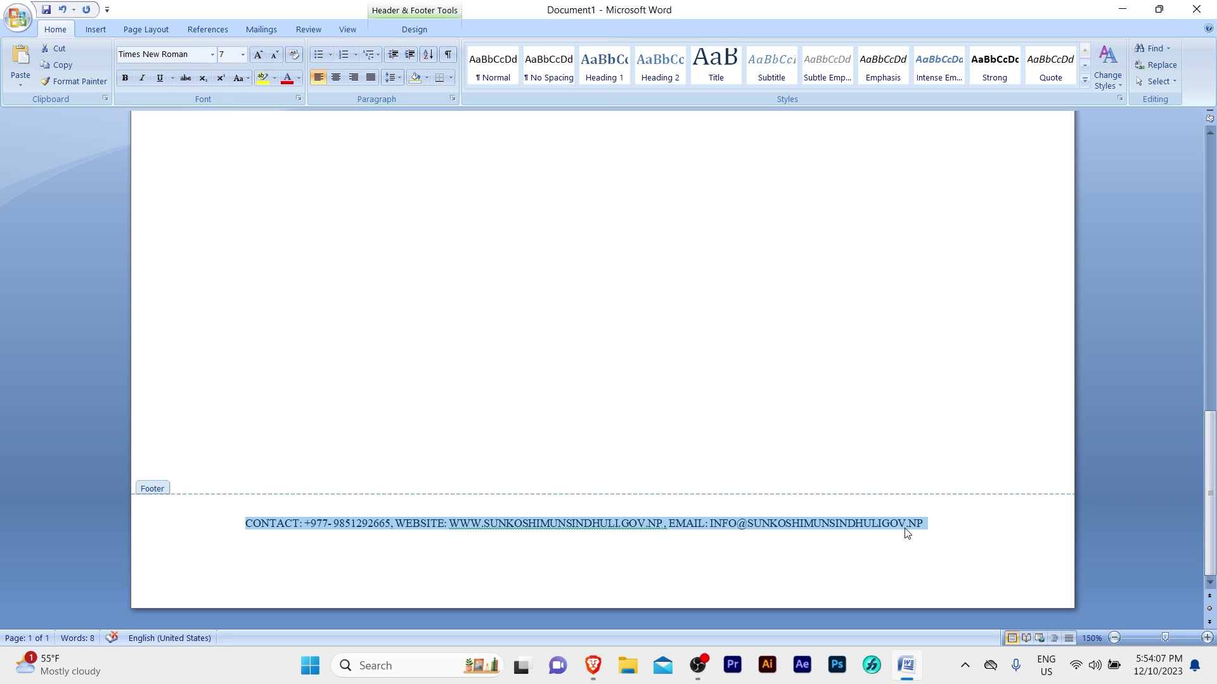
# Step: Make the footer contact line bold and red, and centre it on the page
pyautogui.moveTo(924, 524); pyautogui.dragTo(260, 522)
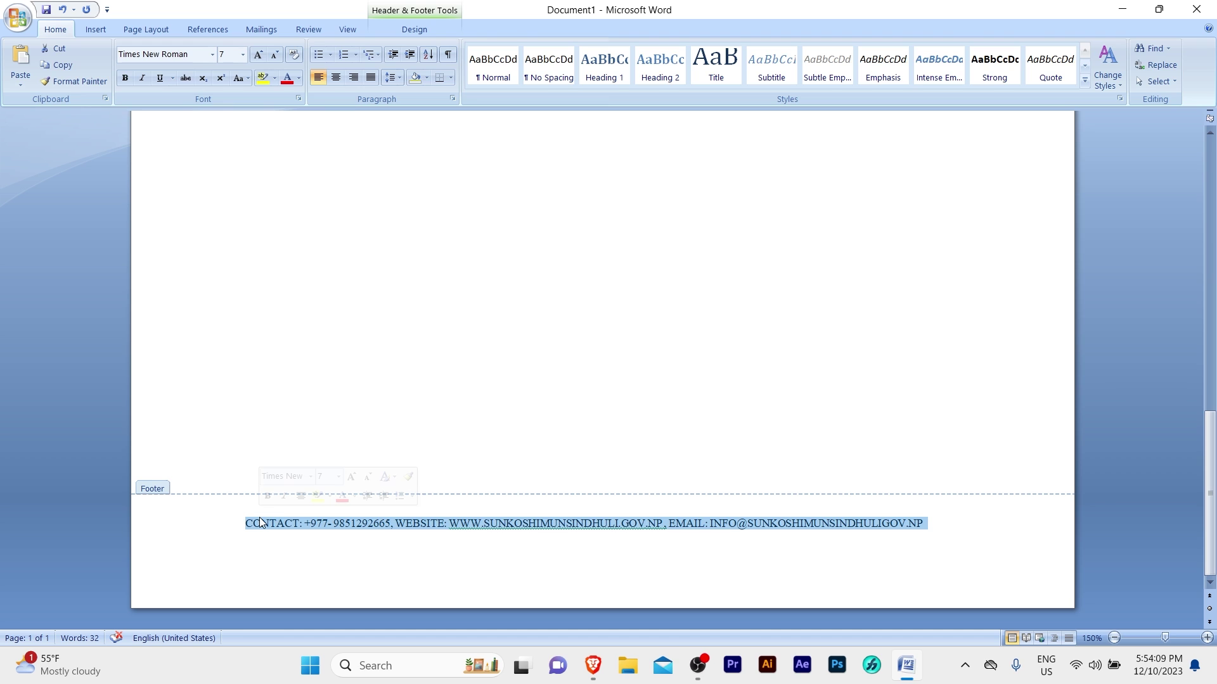
pyautogui.hotkey('ctrl', 'b')
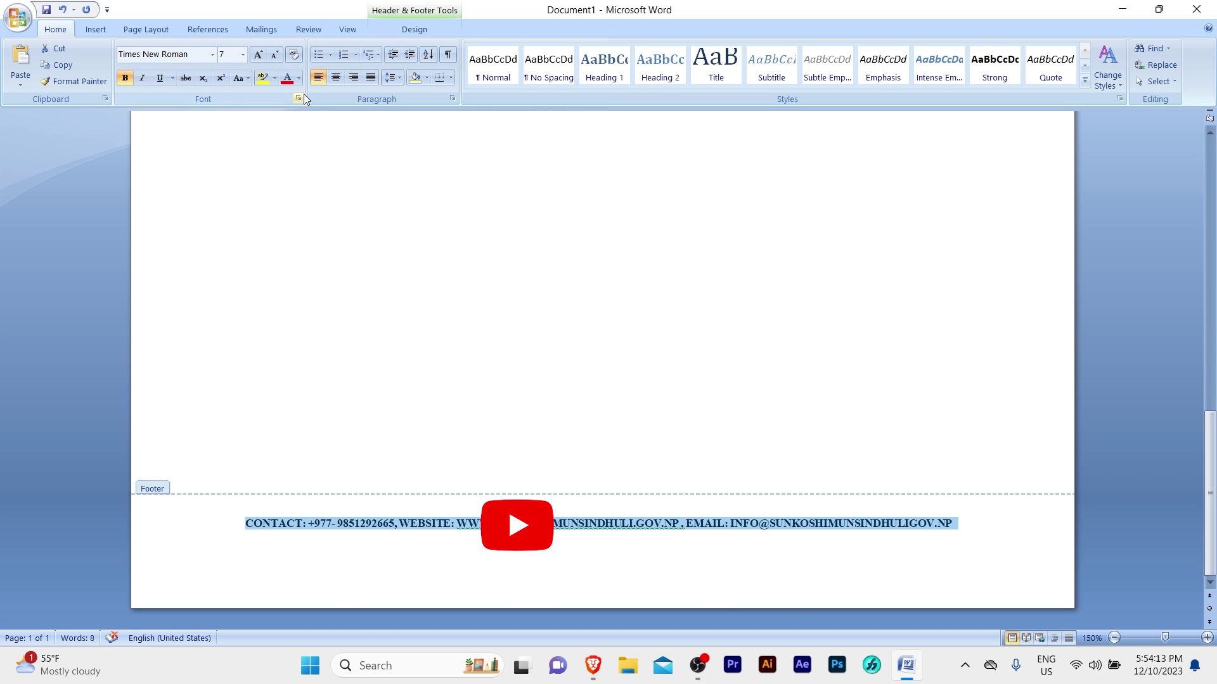
pyautogui.click(299, 77)
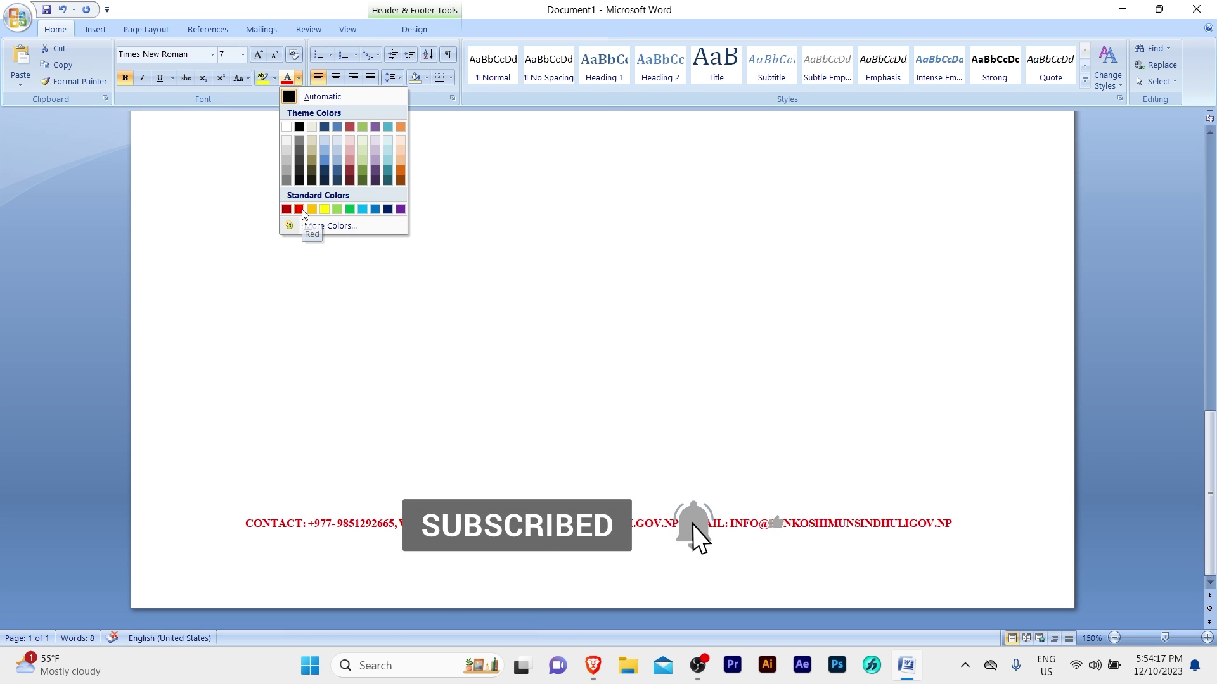
pyautogui.click(299, 210)
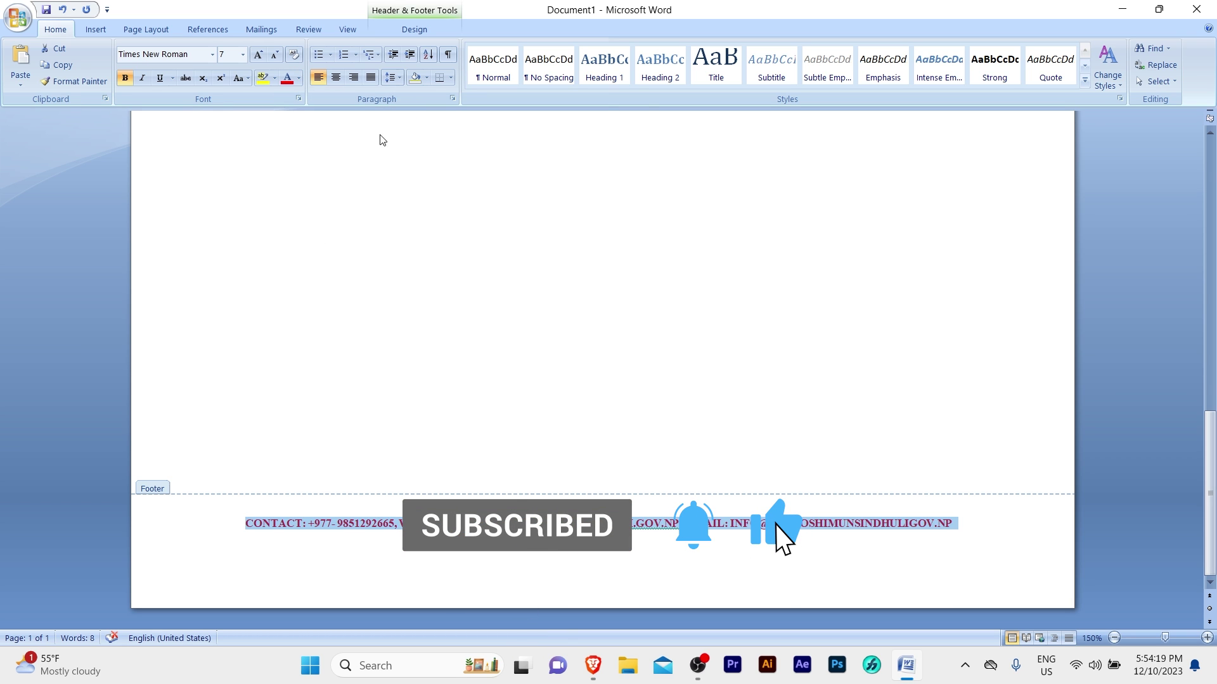
pyautogui.click(337, 82)
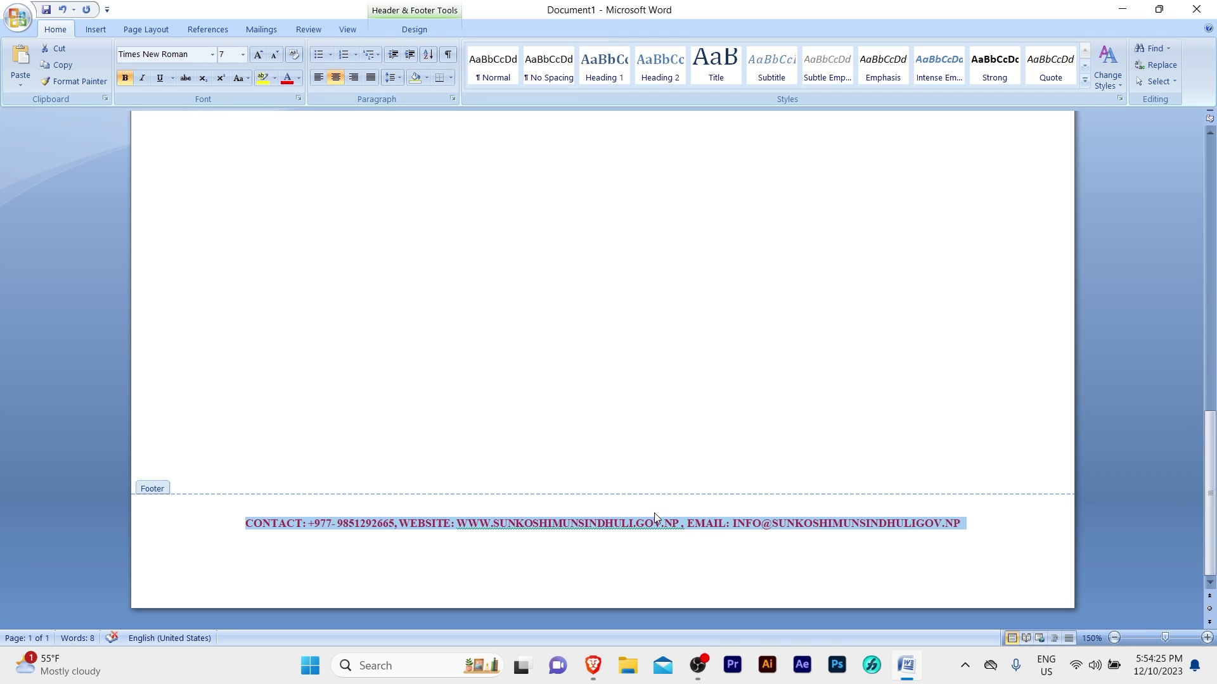
# Step: Close footer editing and return to the top of the page body
pyautogui.doubleClick(653, 476)
pyautogui.scroll(-2, 655, 469)
pyautogui.scroll(-2, 655, 467)
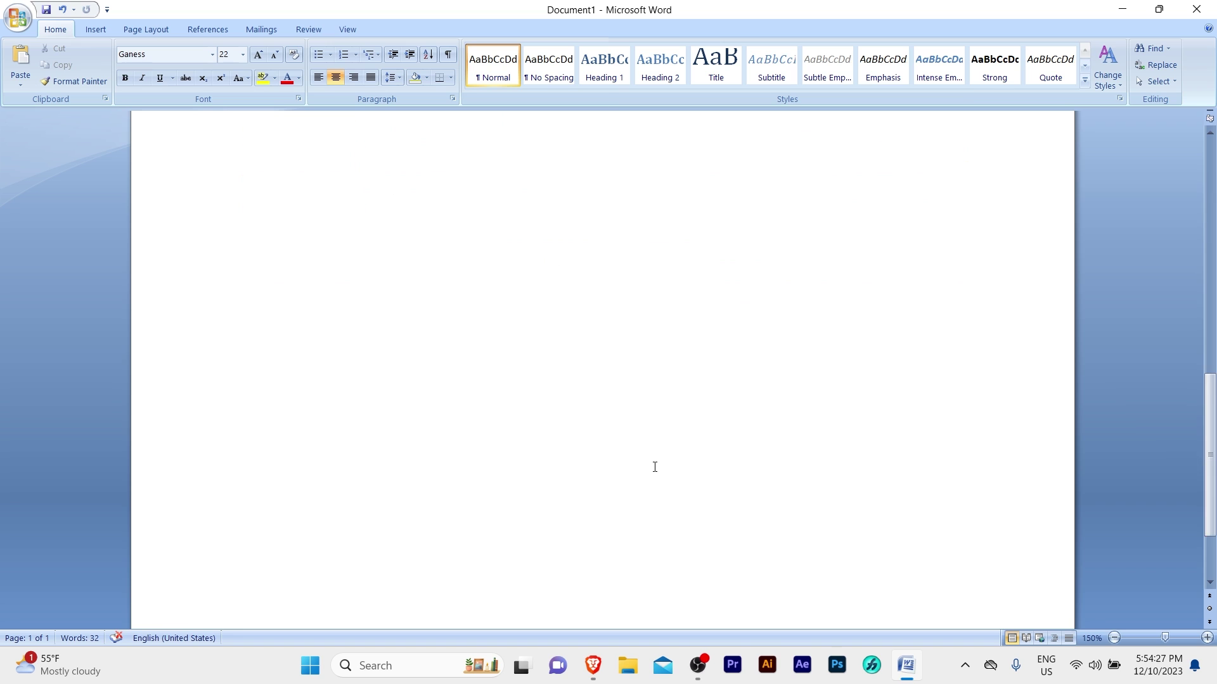
pyautogui.scroll(-2, 655, 466)
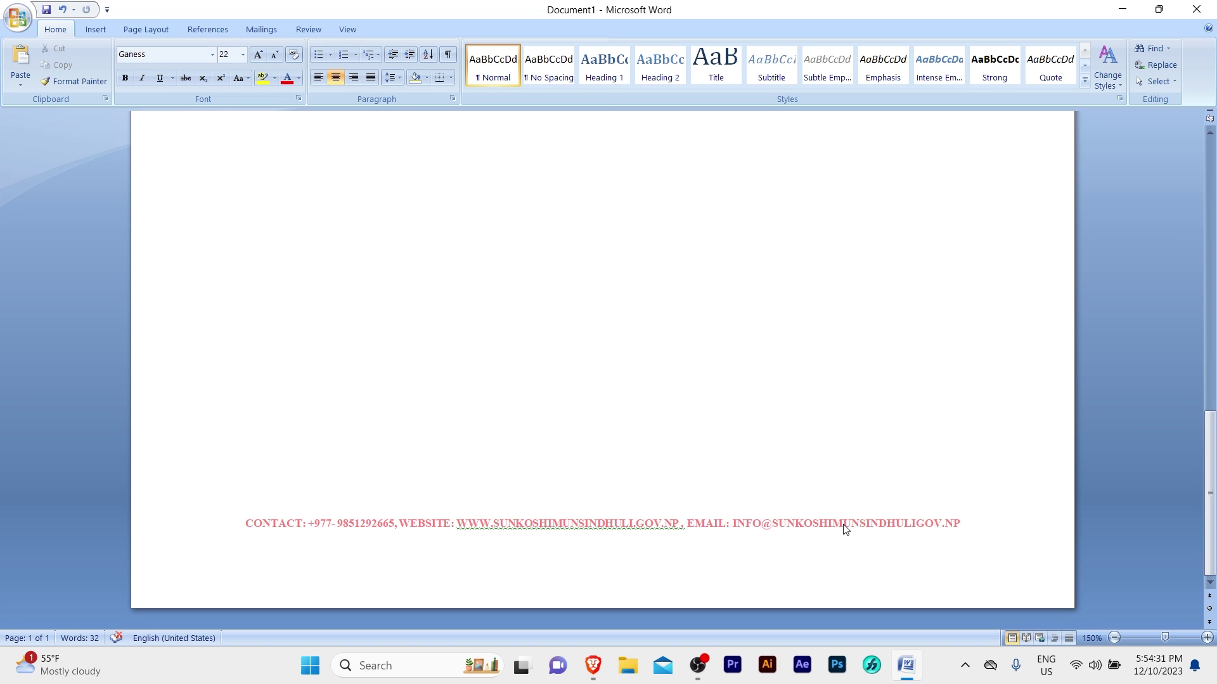
pyautogui.scroll(2, 824, 511)
pyautogui.scroll(3, 824, 511)
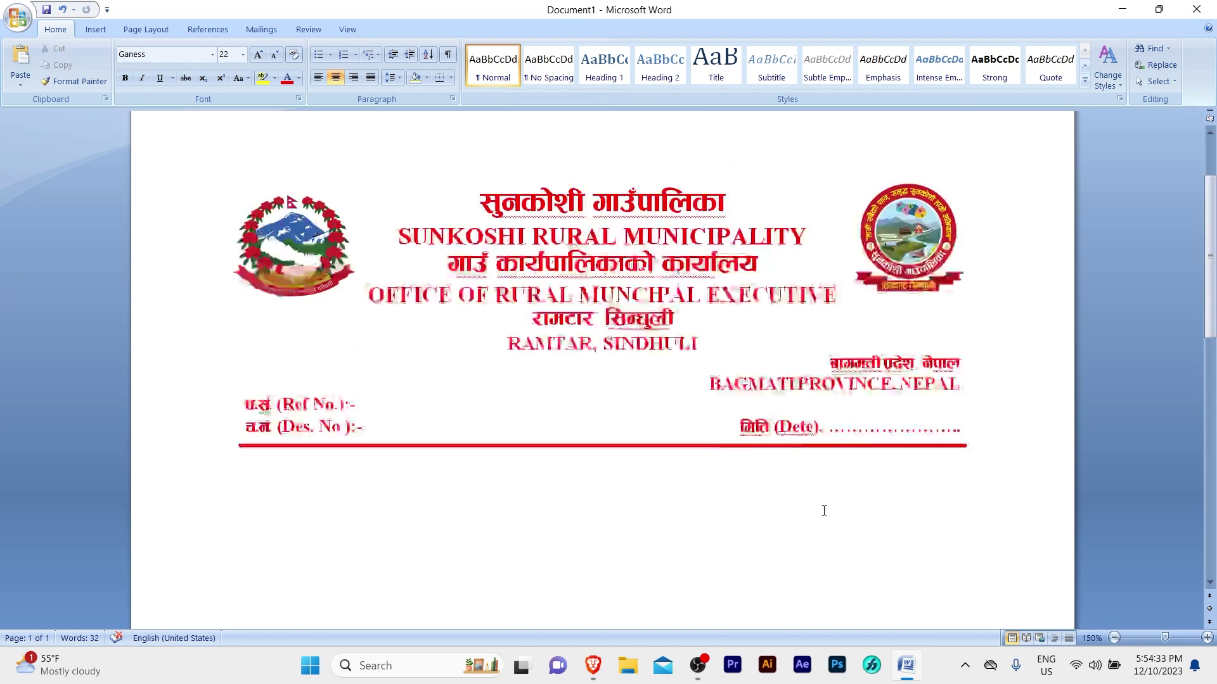
pyautogui.scroll(1, 823, 510)
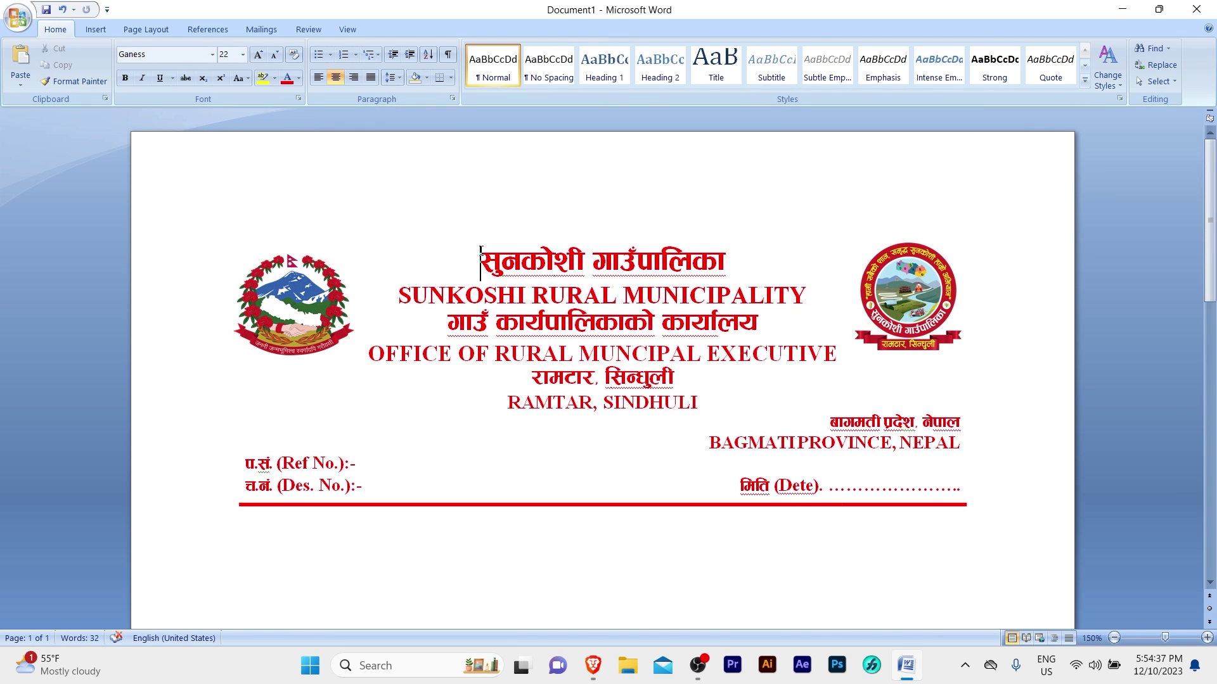
# Step: Select the letterhead from the Devanagari title line down to the Dete line
pyautogui.moveTo(521, 256); pyautogui.dragTo(966, 532)
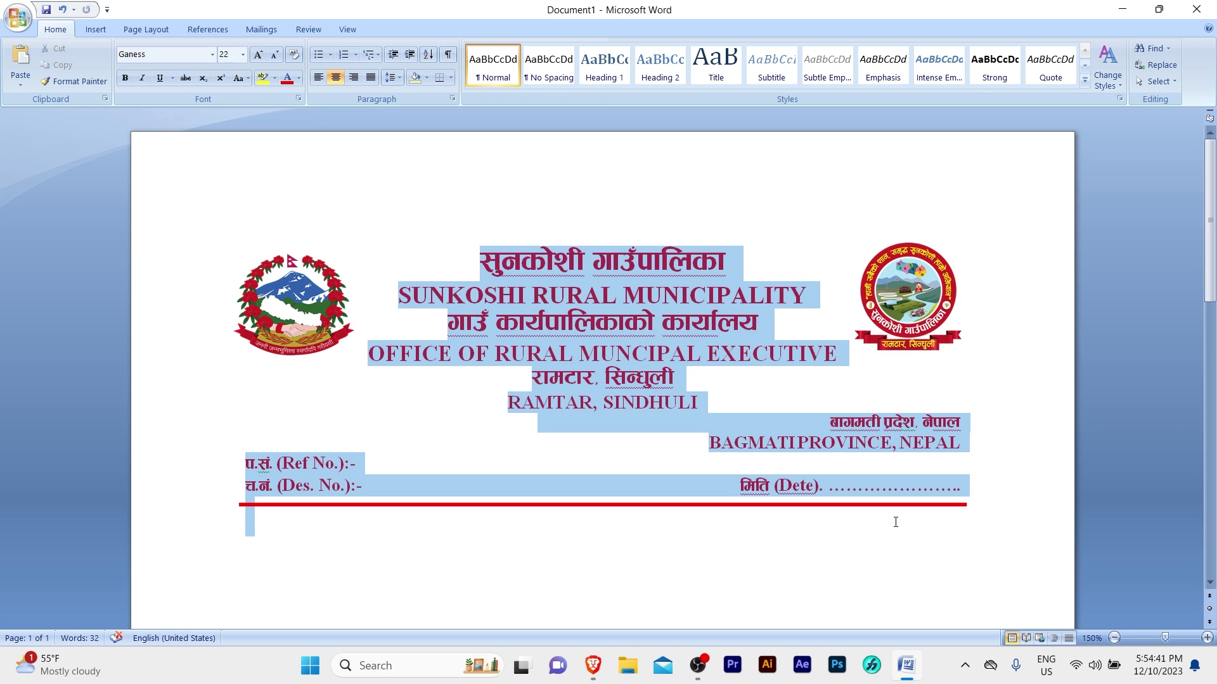
pyautogui.moveTo(895, 522); pyautogui.dragTo(896, 526)
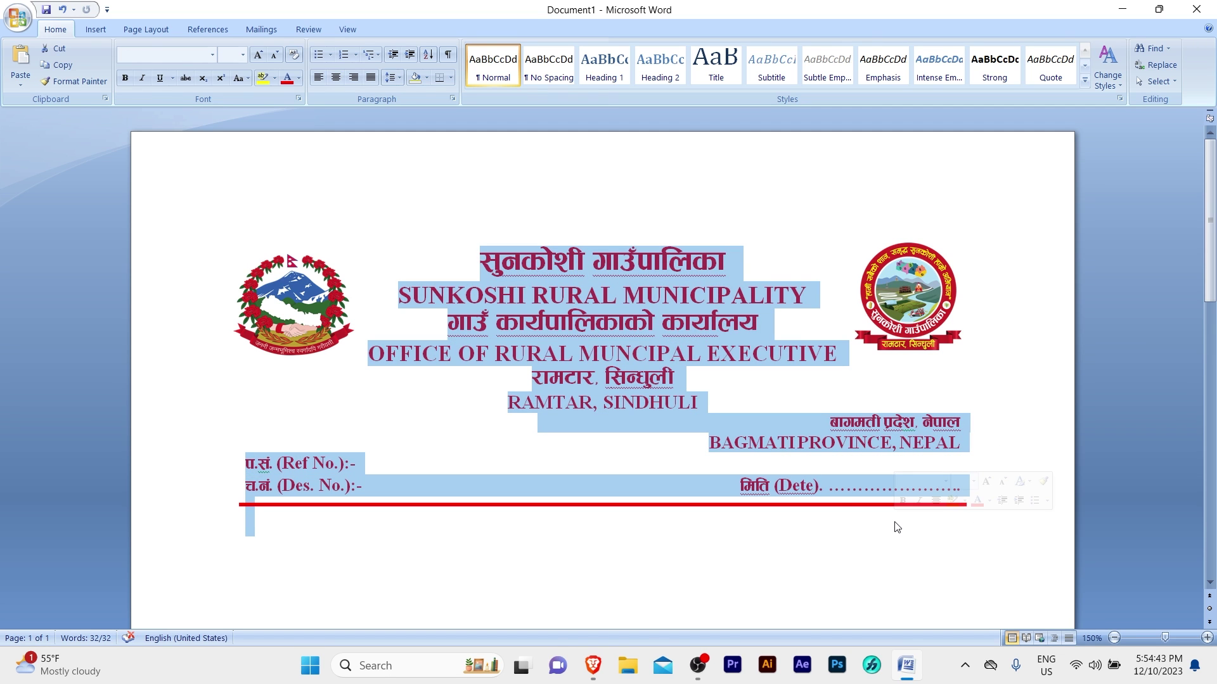
pyautogui.click(549, 259)
pyautogui.click(473, 254)
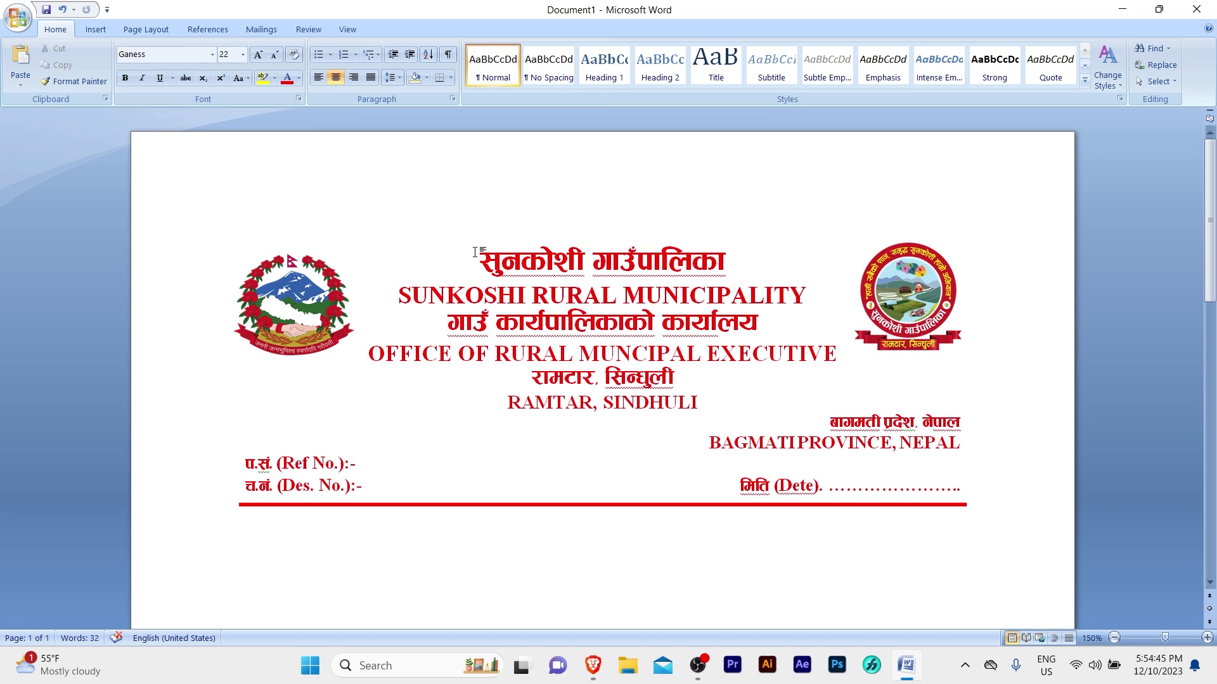
pyautogui.moveTo(475, 253)
pyautogui.mouseDown()
pyautogui.moveTo(868, 493)
pyautogui.moveTo(872, 525)
pyautogui.mouseUp()
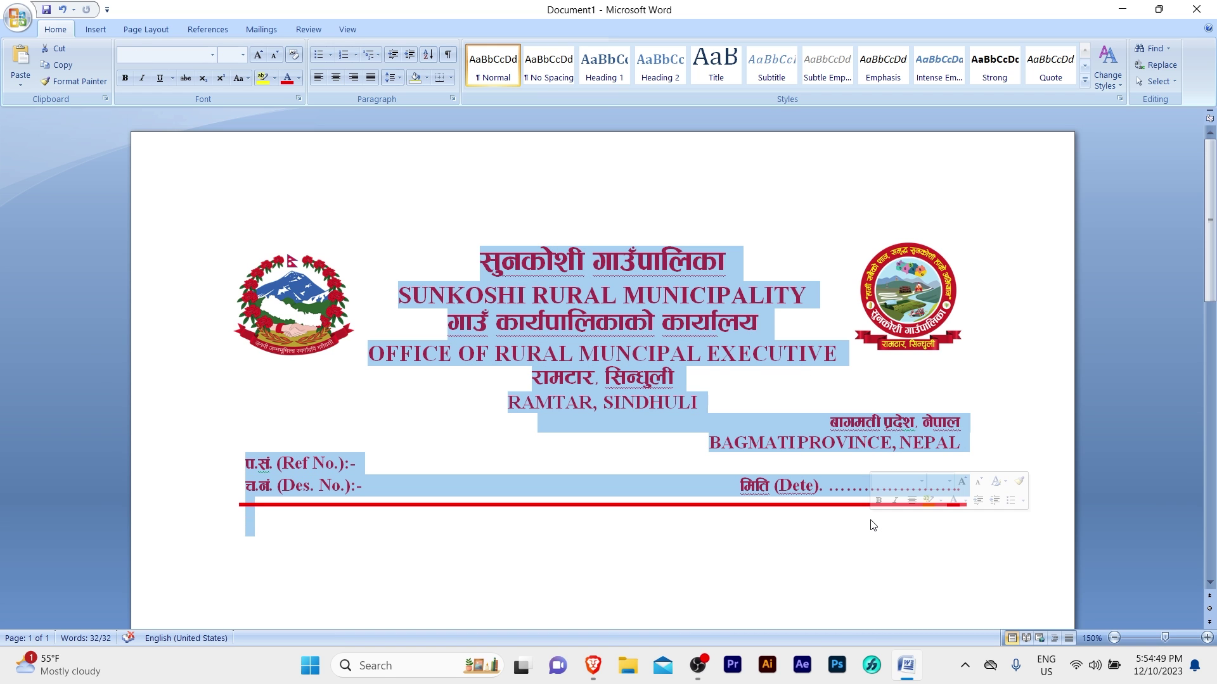
# Step: Cut the letterhead and paste it into a new Blank header in place of the placeholder
pyautogui.press('Delete')
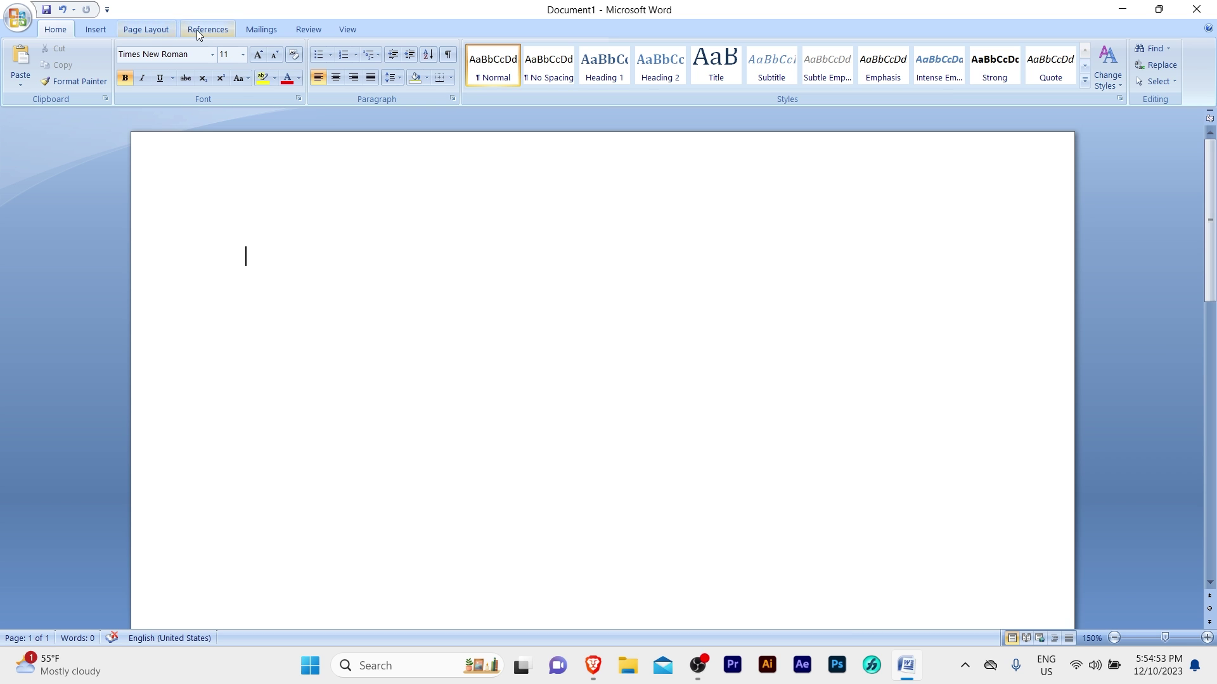
pyautogui.click(103, 31)
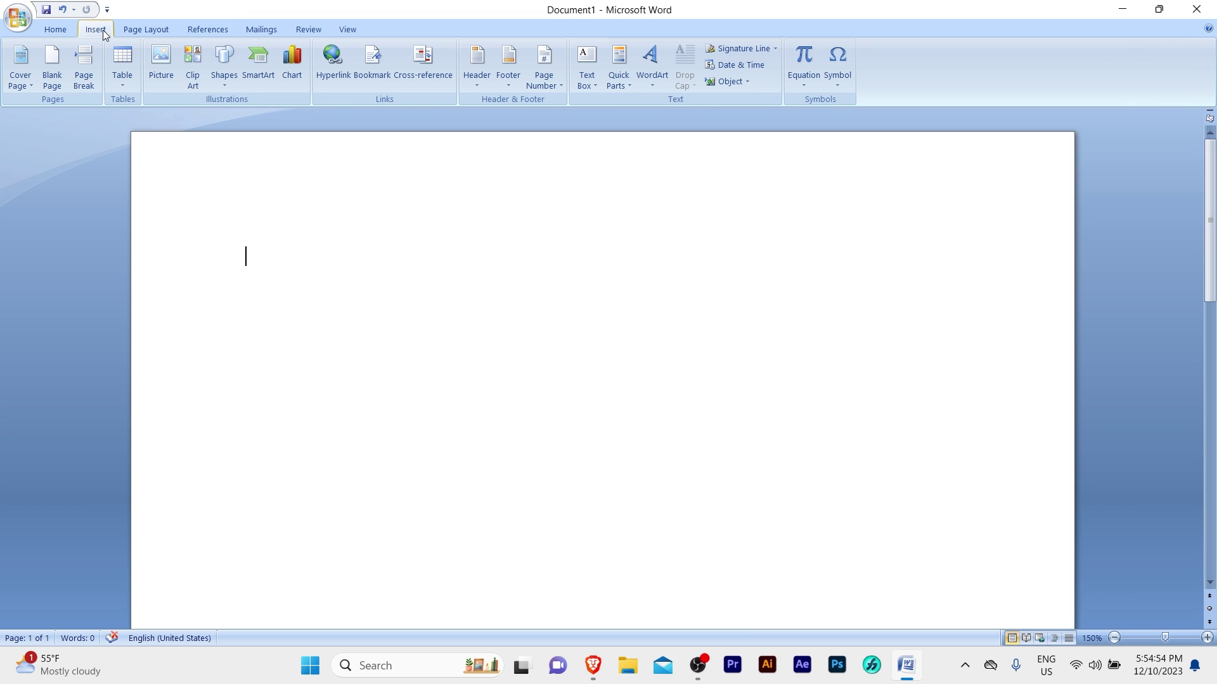
pyautogui.click(477, 59)
pyautogui.click(534, 152)
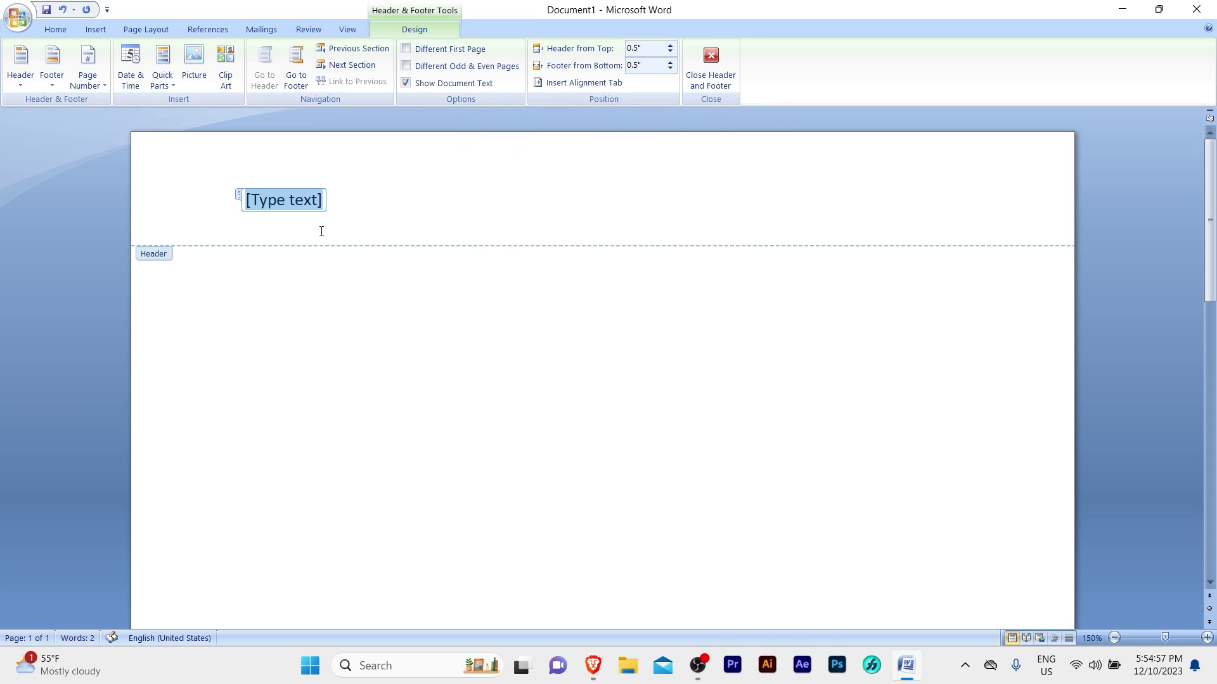
pyautogui.press('Delete')
pyautogui.hotkey('ctrl', 'v')
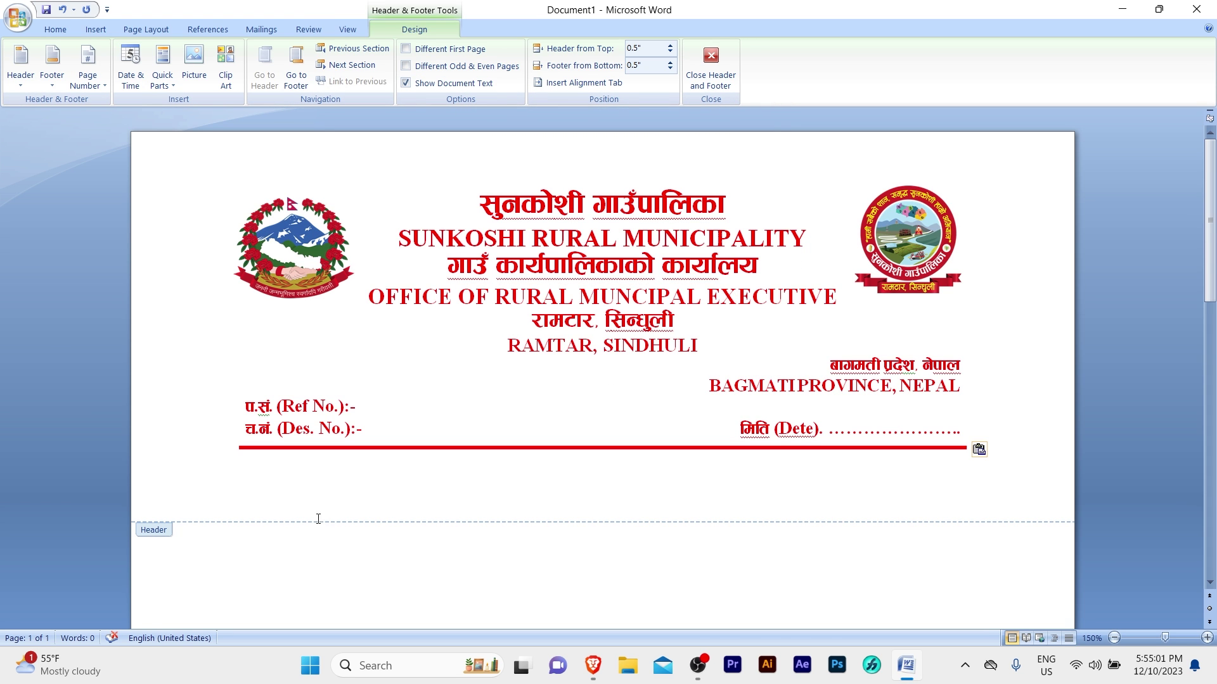
# Step: Delete the empty lines beneath the pasted letterhead while keeping the red rule in place
pyautogui.click(253, 508)
pyautogui.press('BackSpace')
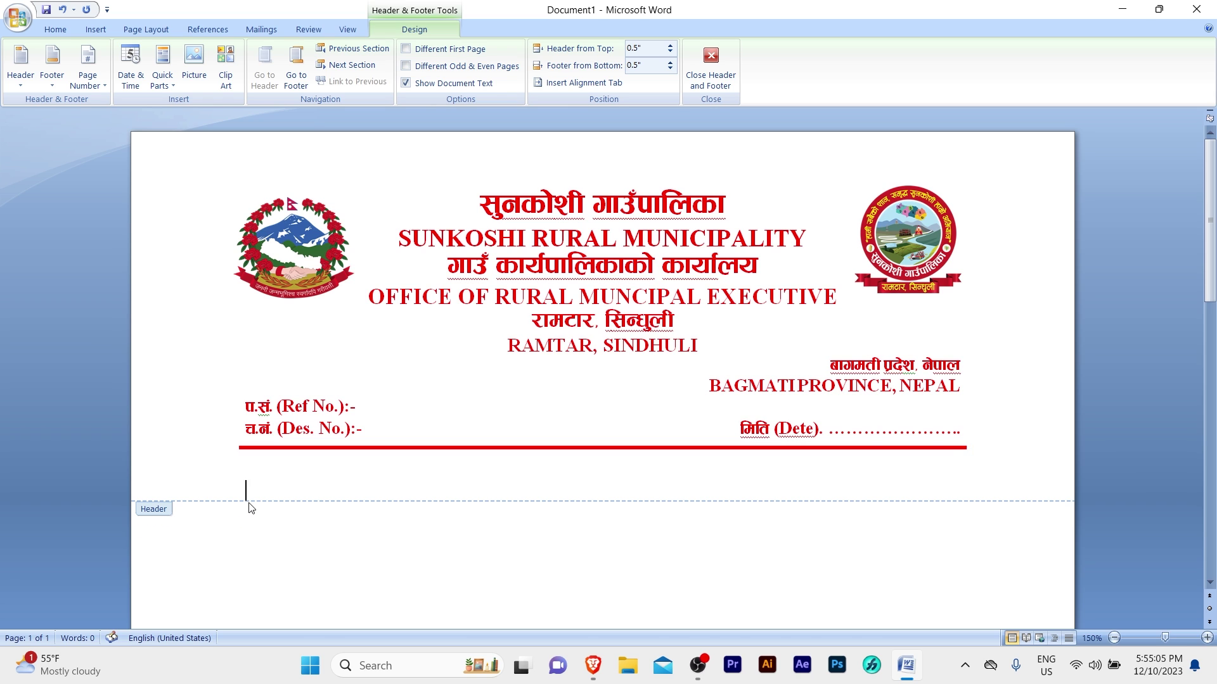
pyautogui.press('BackSpace')
pyautogui.press('BackSpace')
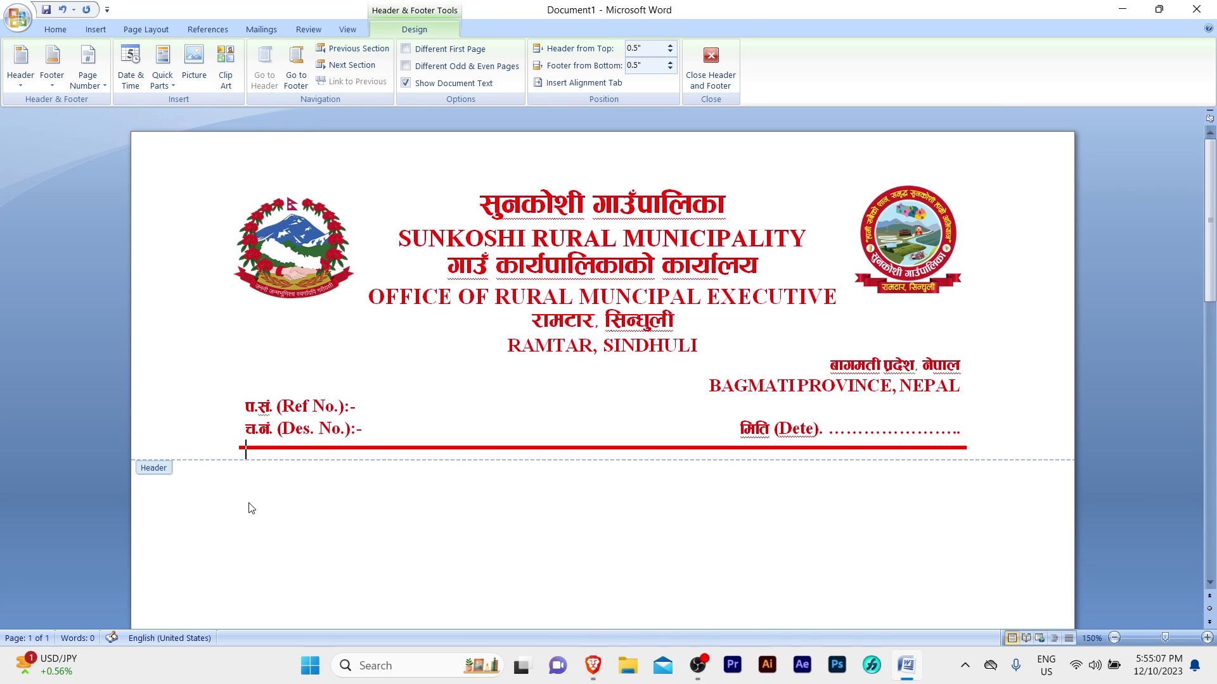
pyautogui.press('BackSpace')
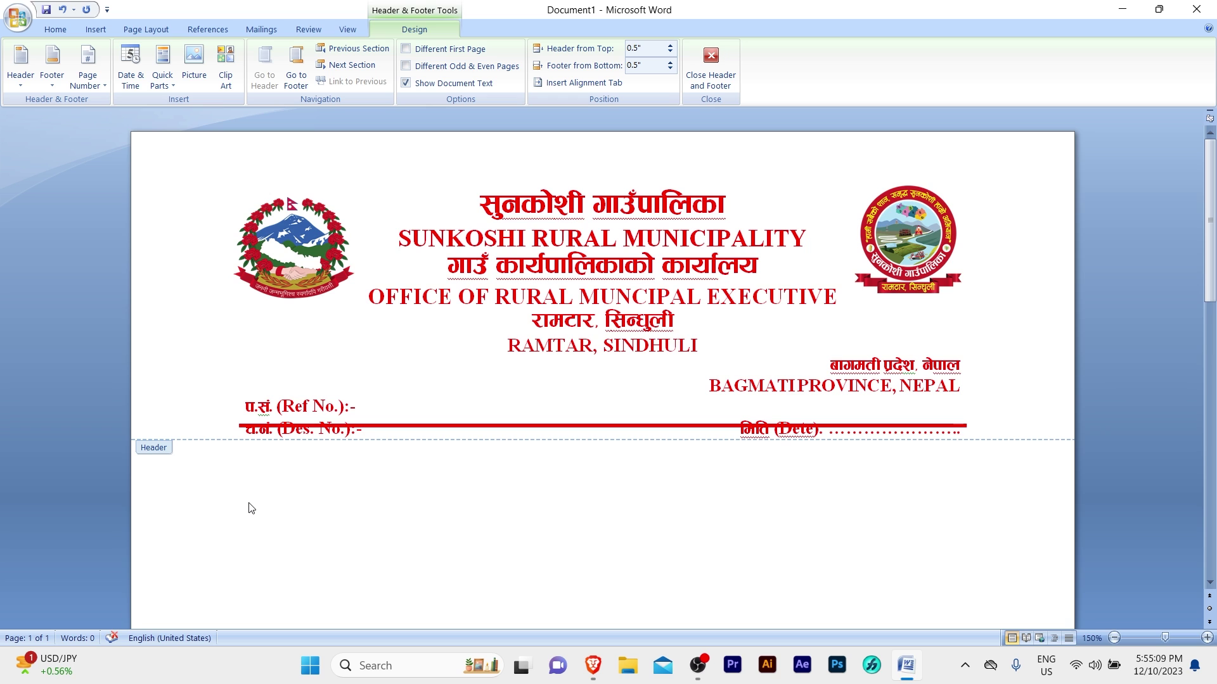
pyautogui.hotkey('ctrl', 'z')
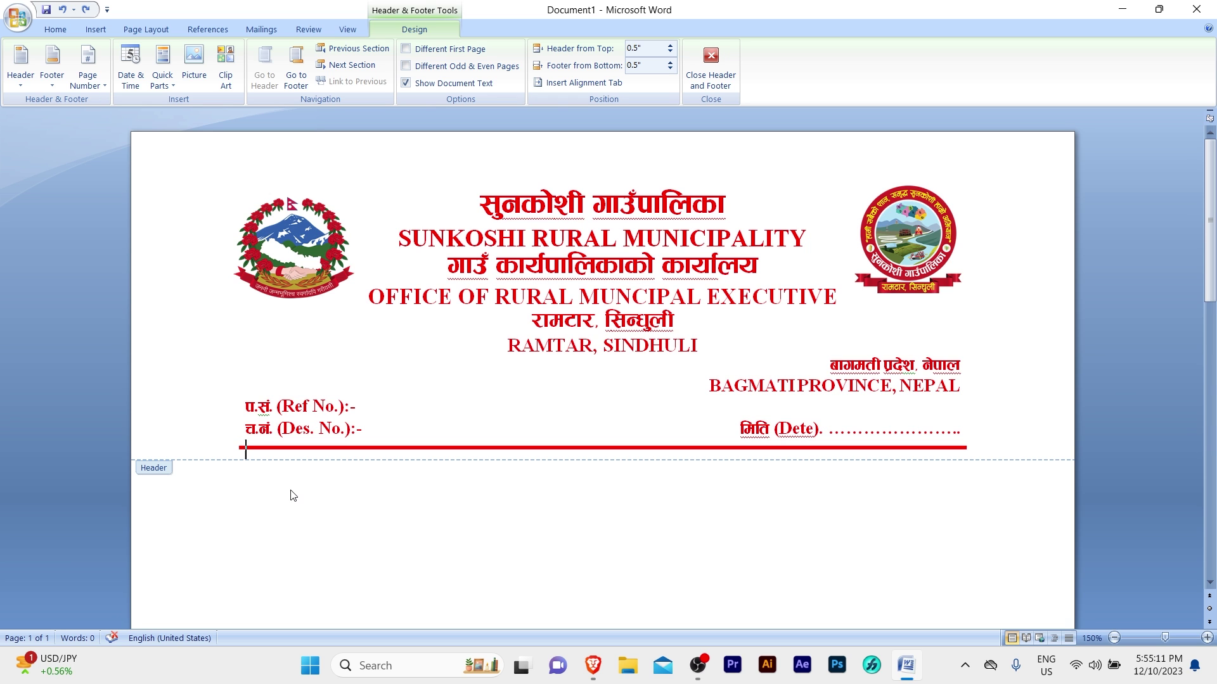
pyautogui.doubleClick(291, 491)
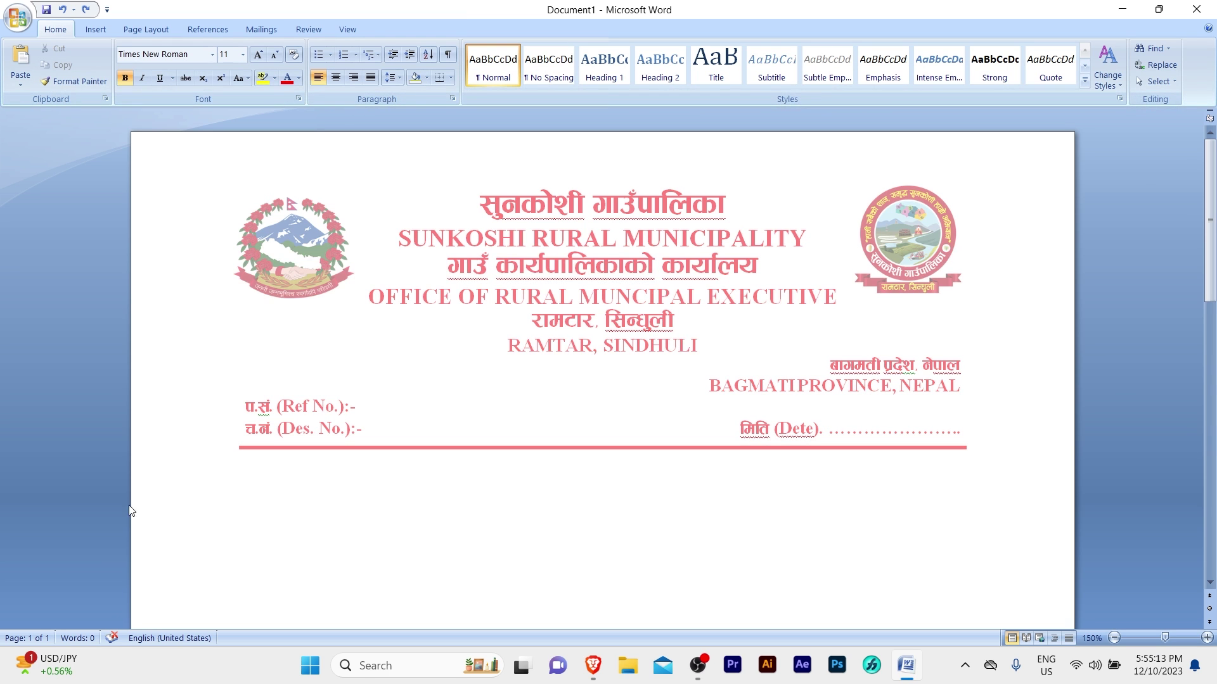
pyautogui.scroll(-5, 760, 245)
pyautogui.scroll(-5, 758, 244)
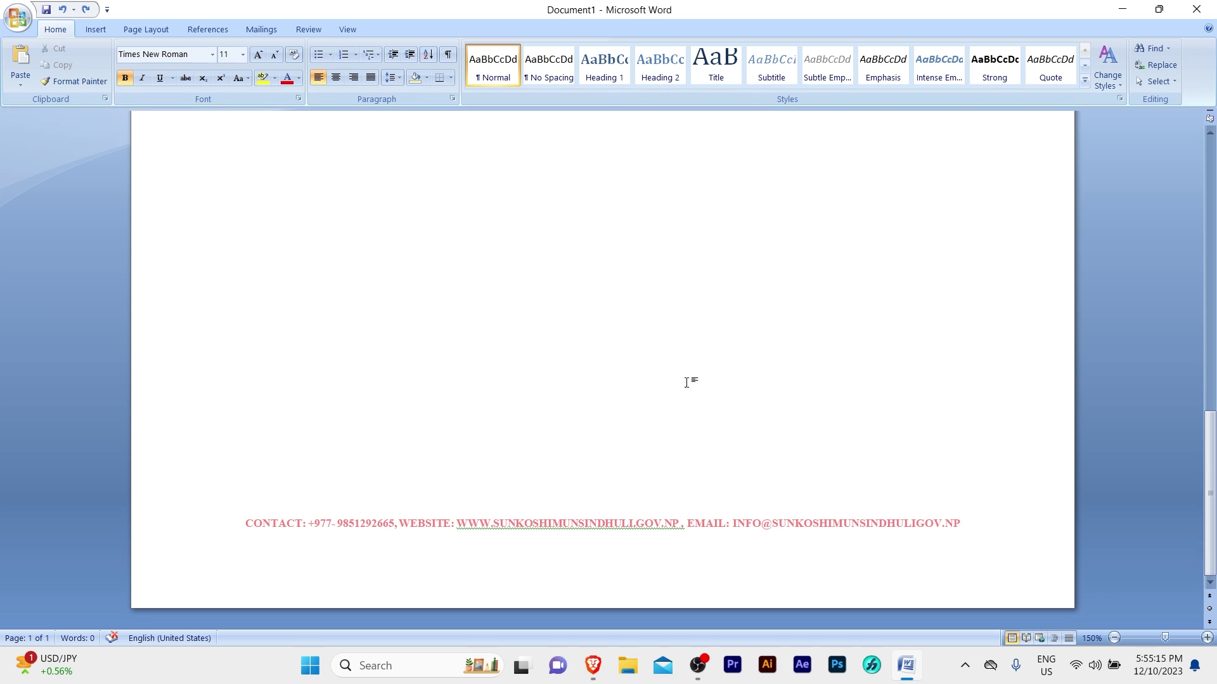
pyautogui.scroll(5, 533, 516)
pyautogui.scroll(5, 534, 516)
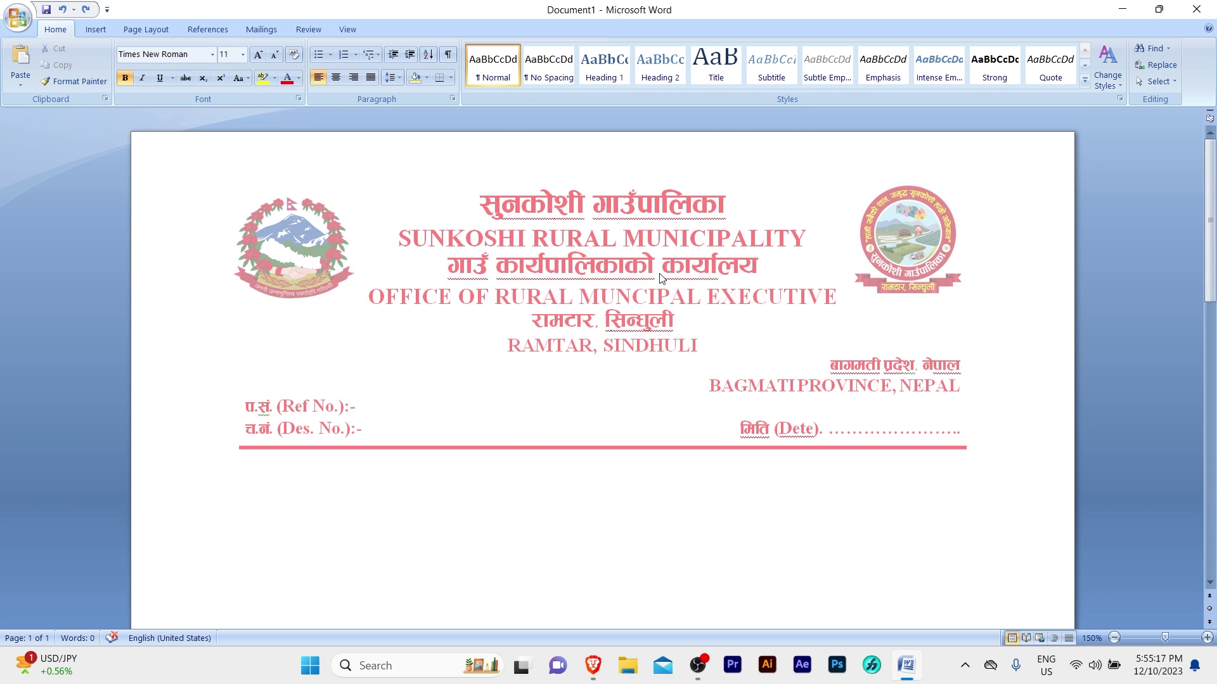
pyautogui.doubleClick(454, 483)
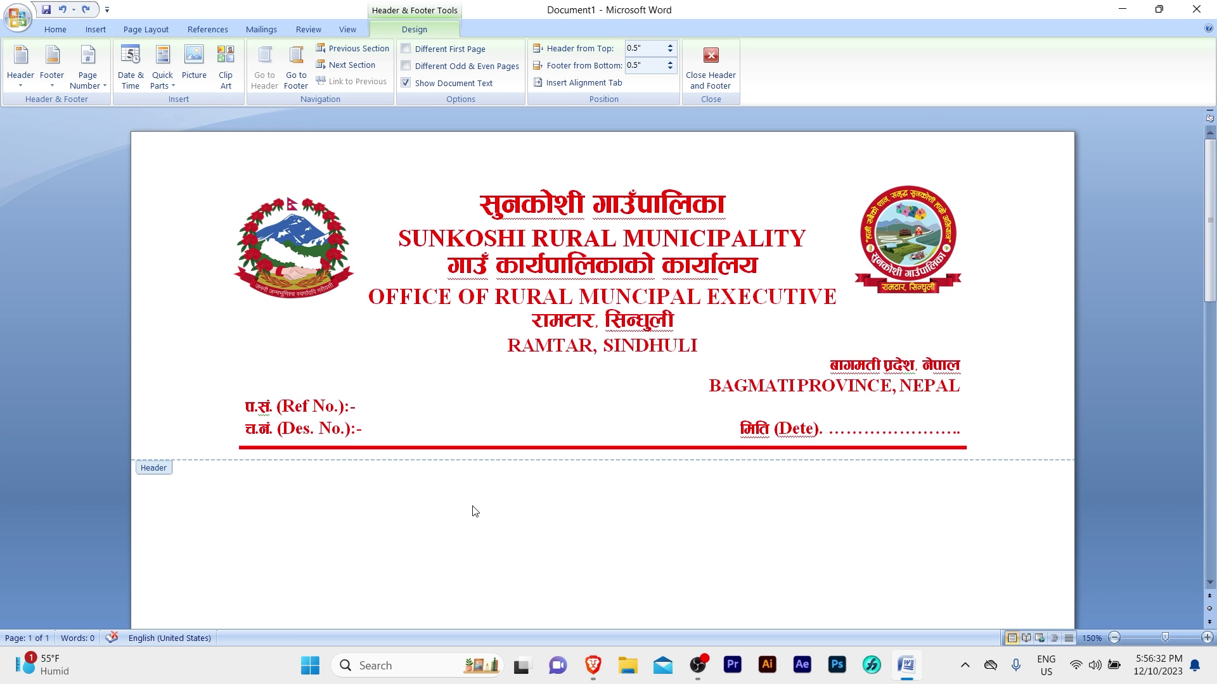